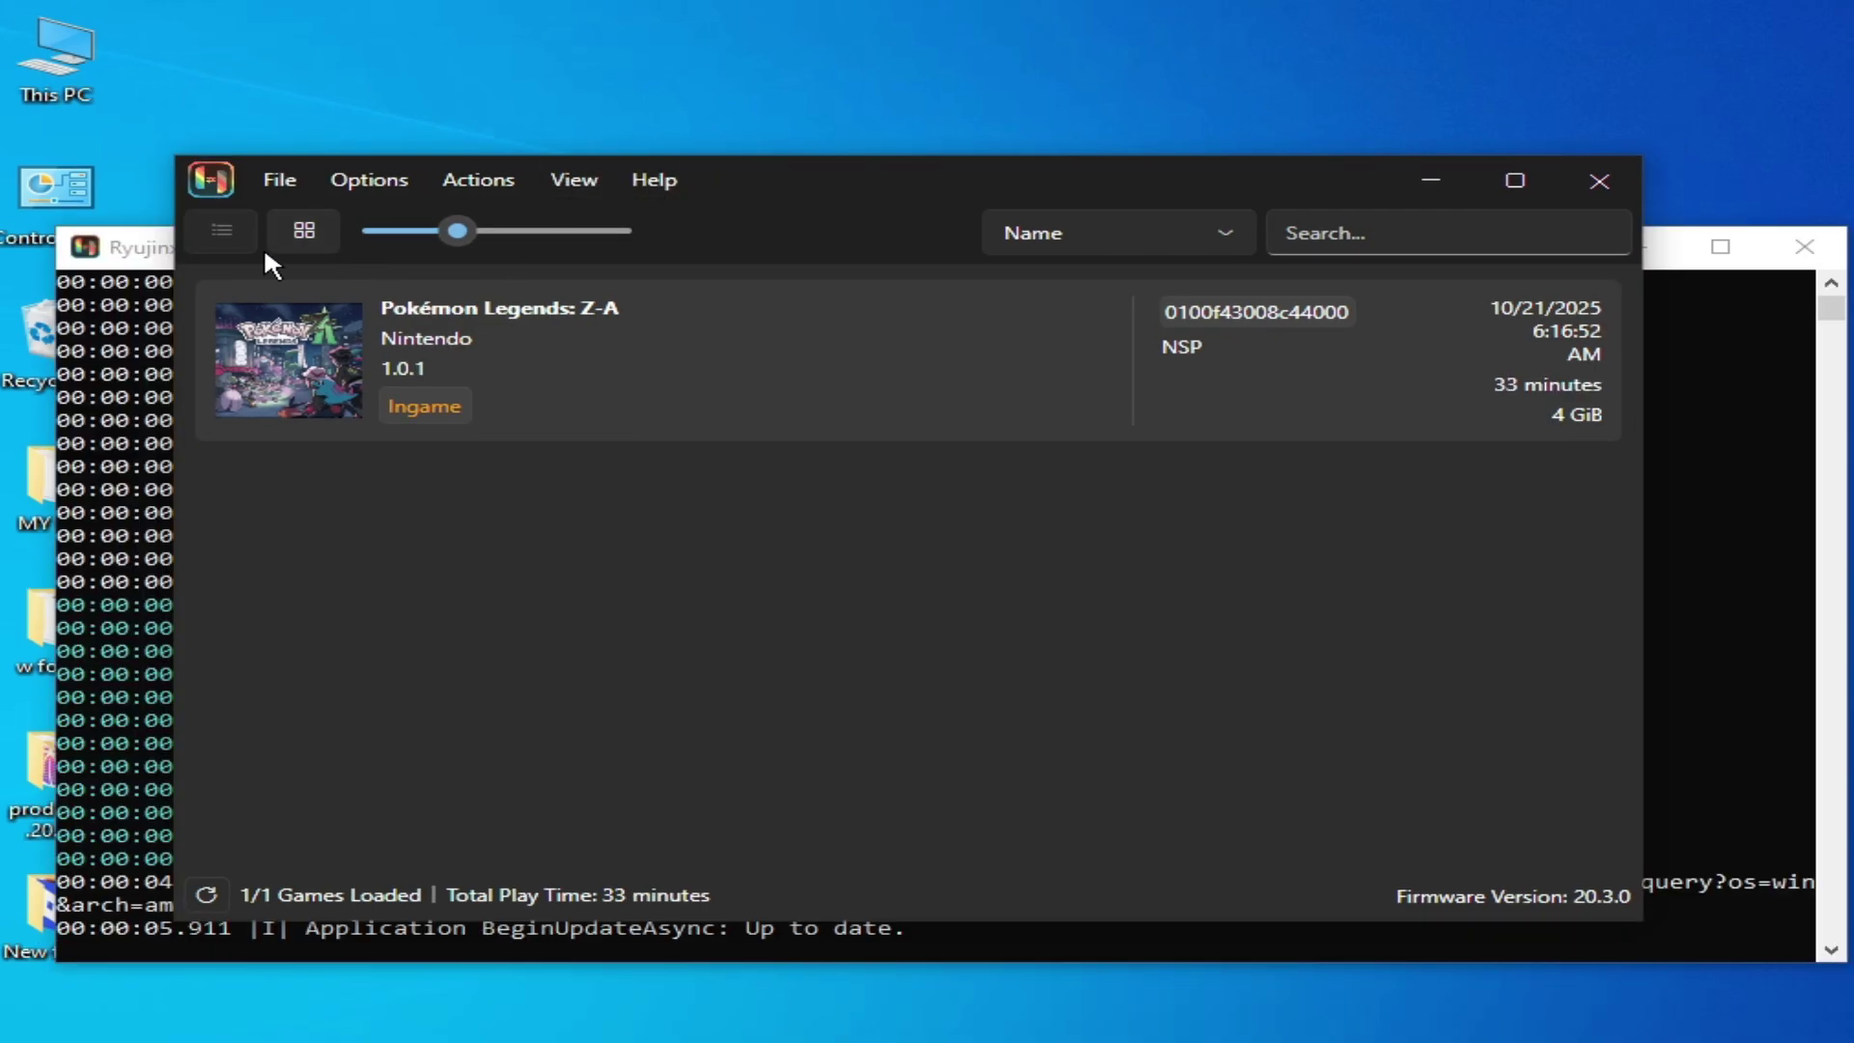
Step: Bring the Ryujinx console window forward to check the emulator version, and return to the game library
{"action": "left_click", "coordinate": [144, 259]}
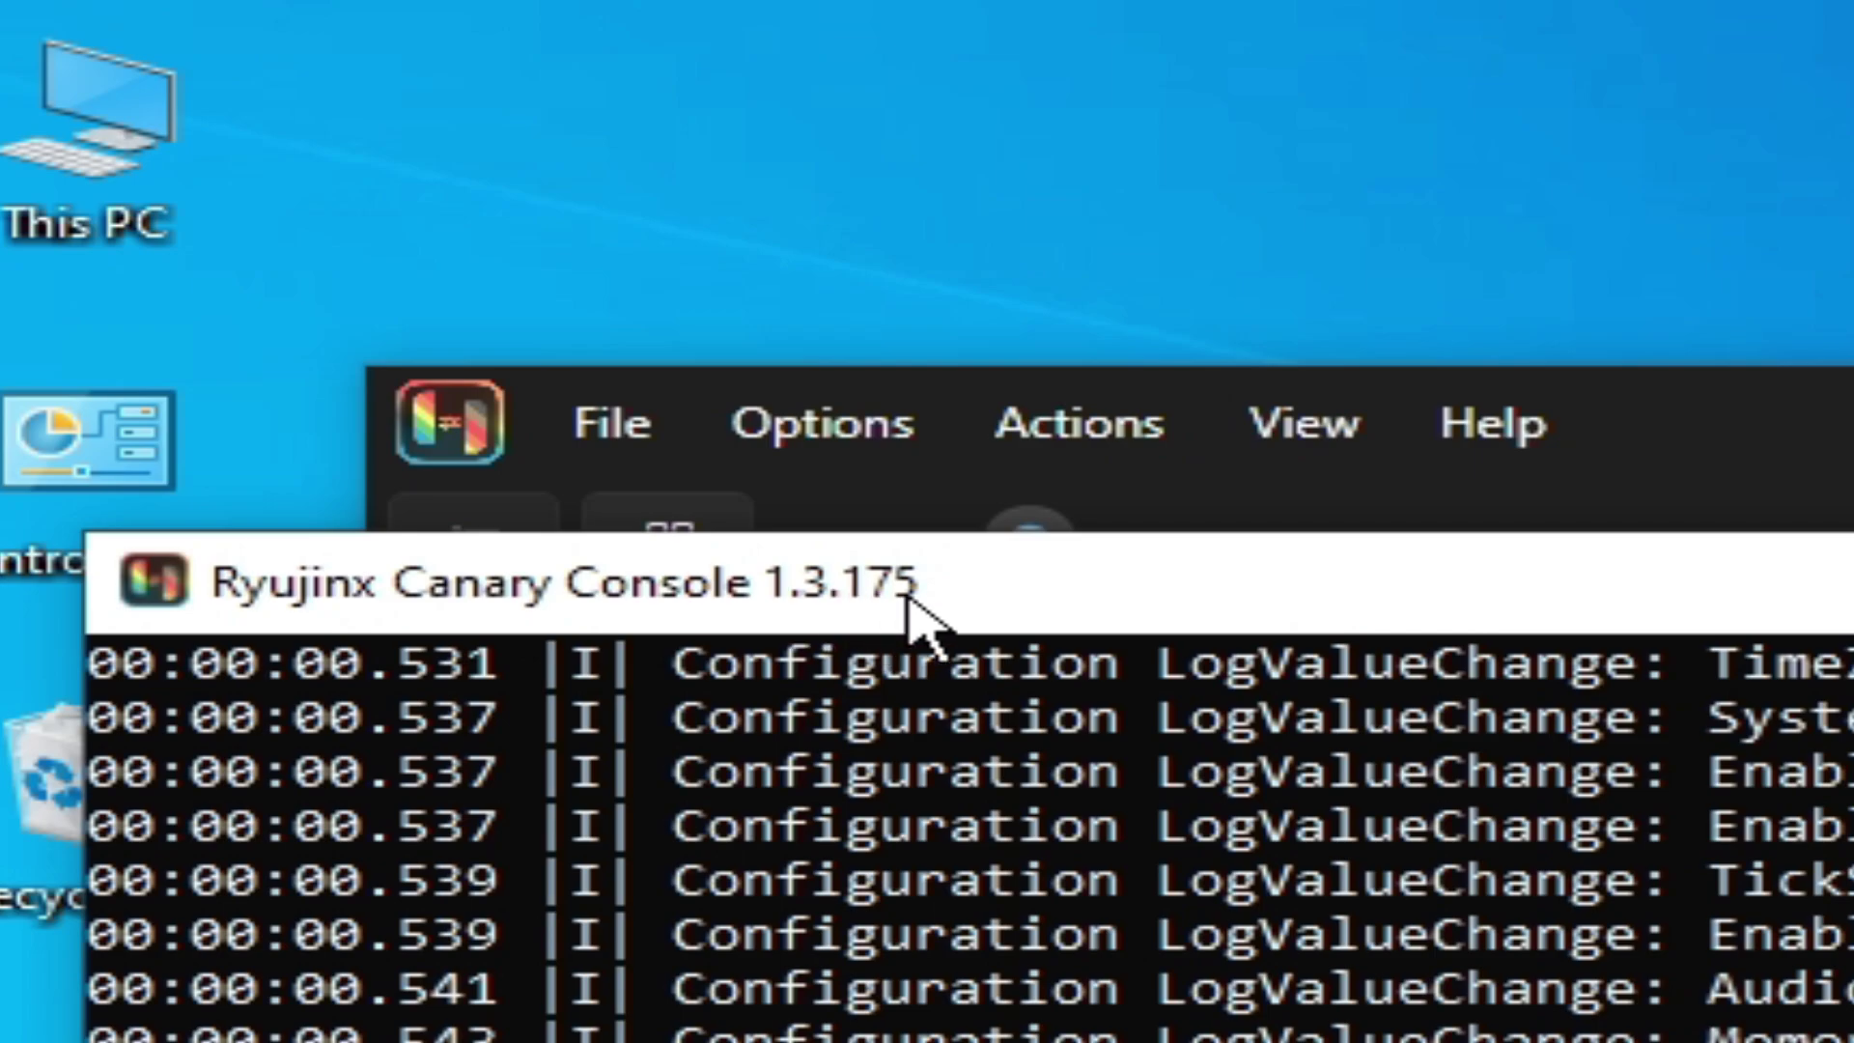
{"action": "left_click", "coordinate": [1709, 458]}
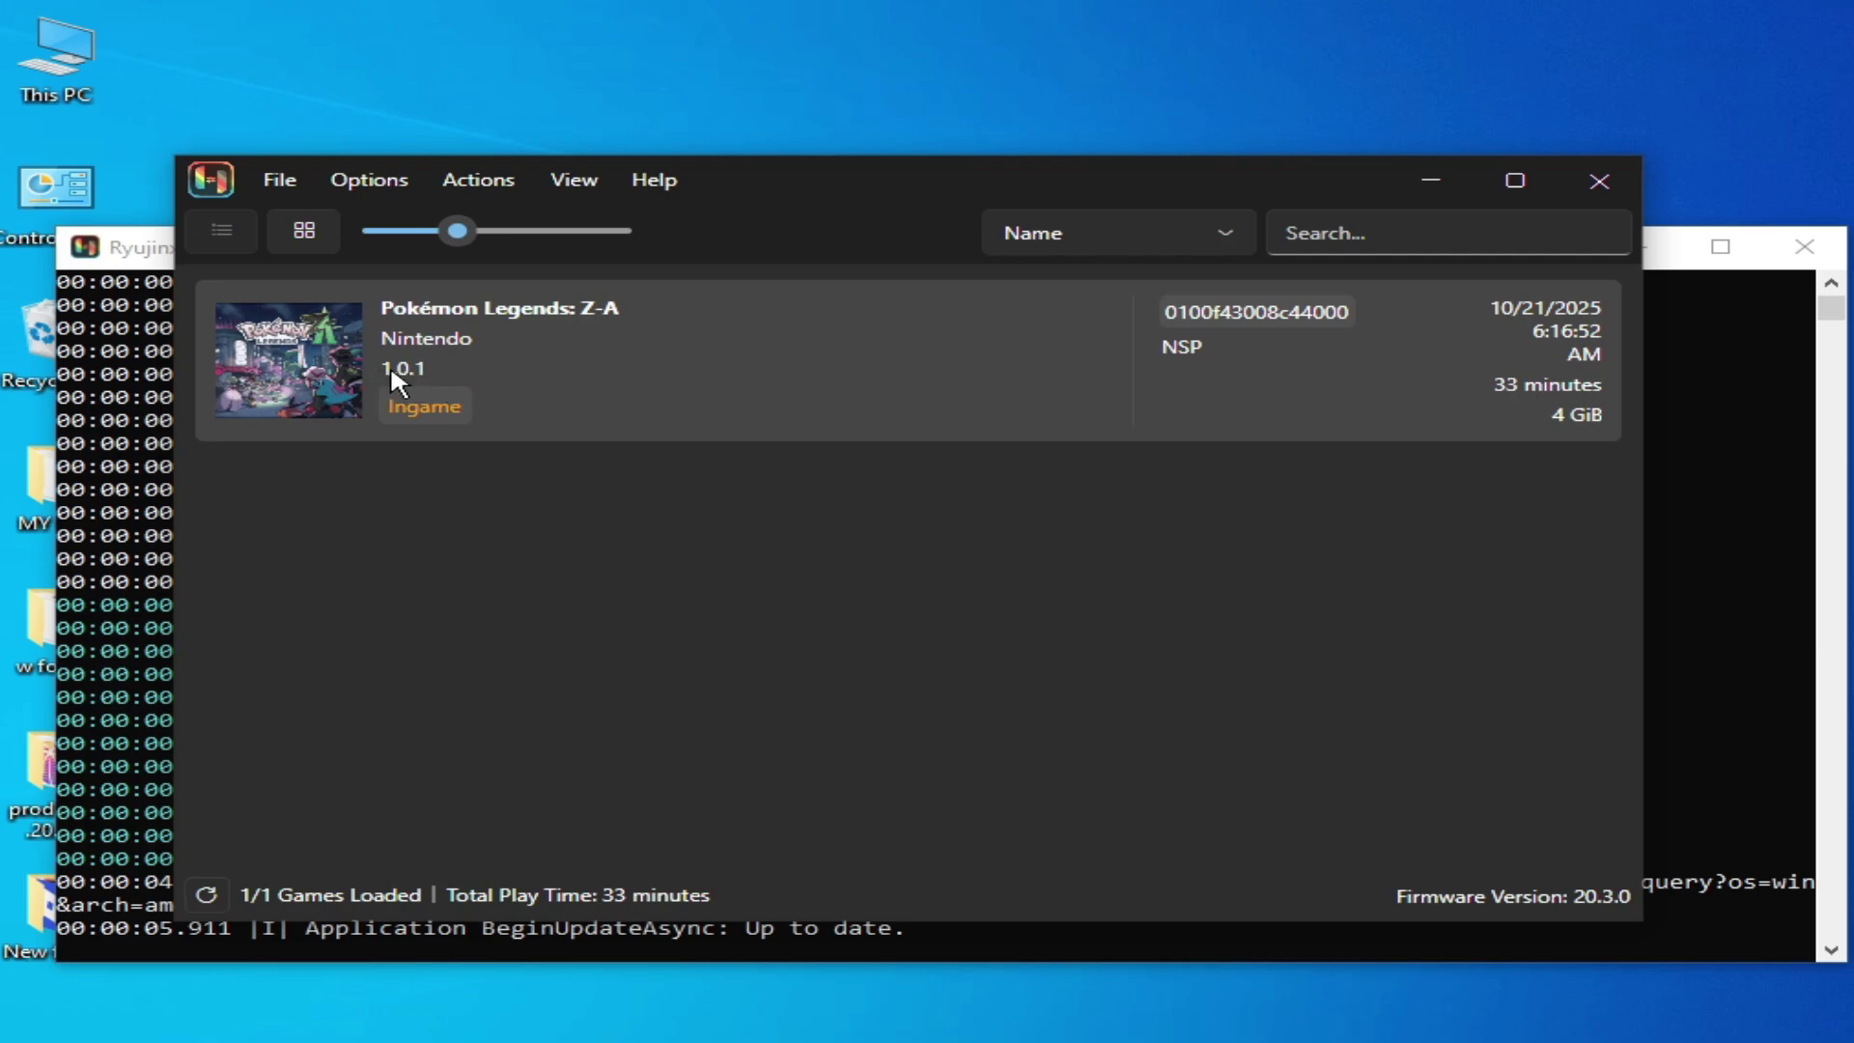
Step: Remove the Version 1.0.1 title update from Pokémon Legends: Z-A and save the change
{"action": "right_click", "coordinate": [523, 350]}
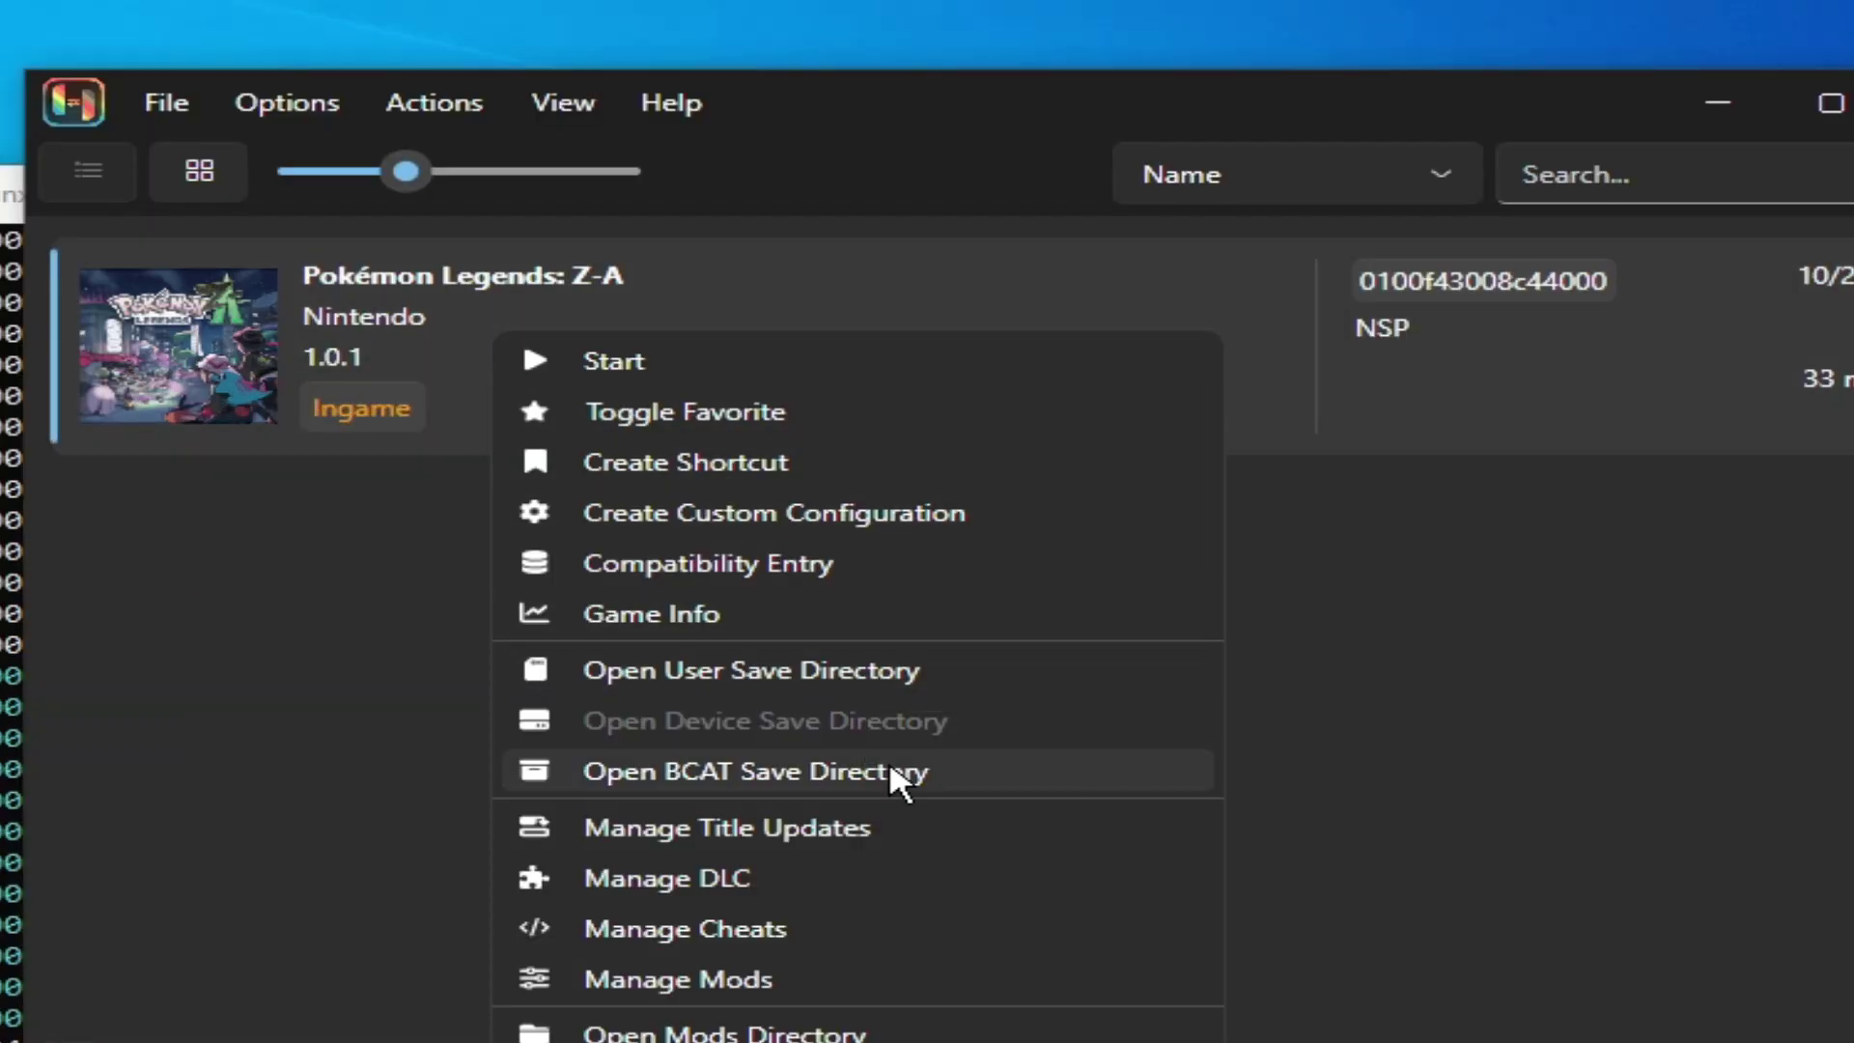
{"action": "left_click", "coordinate": [733, 829]}
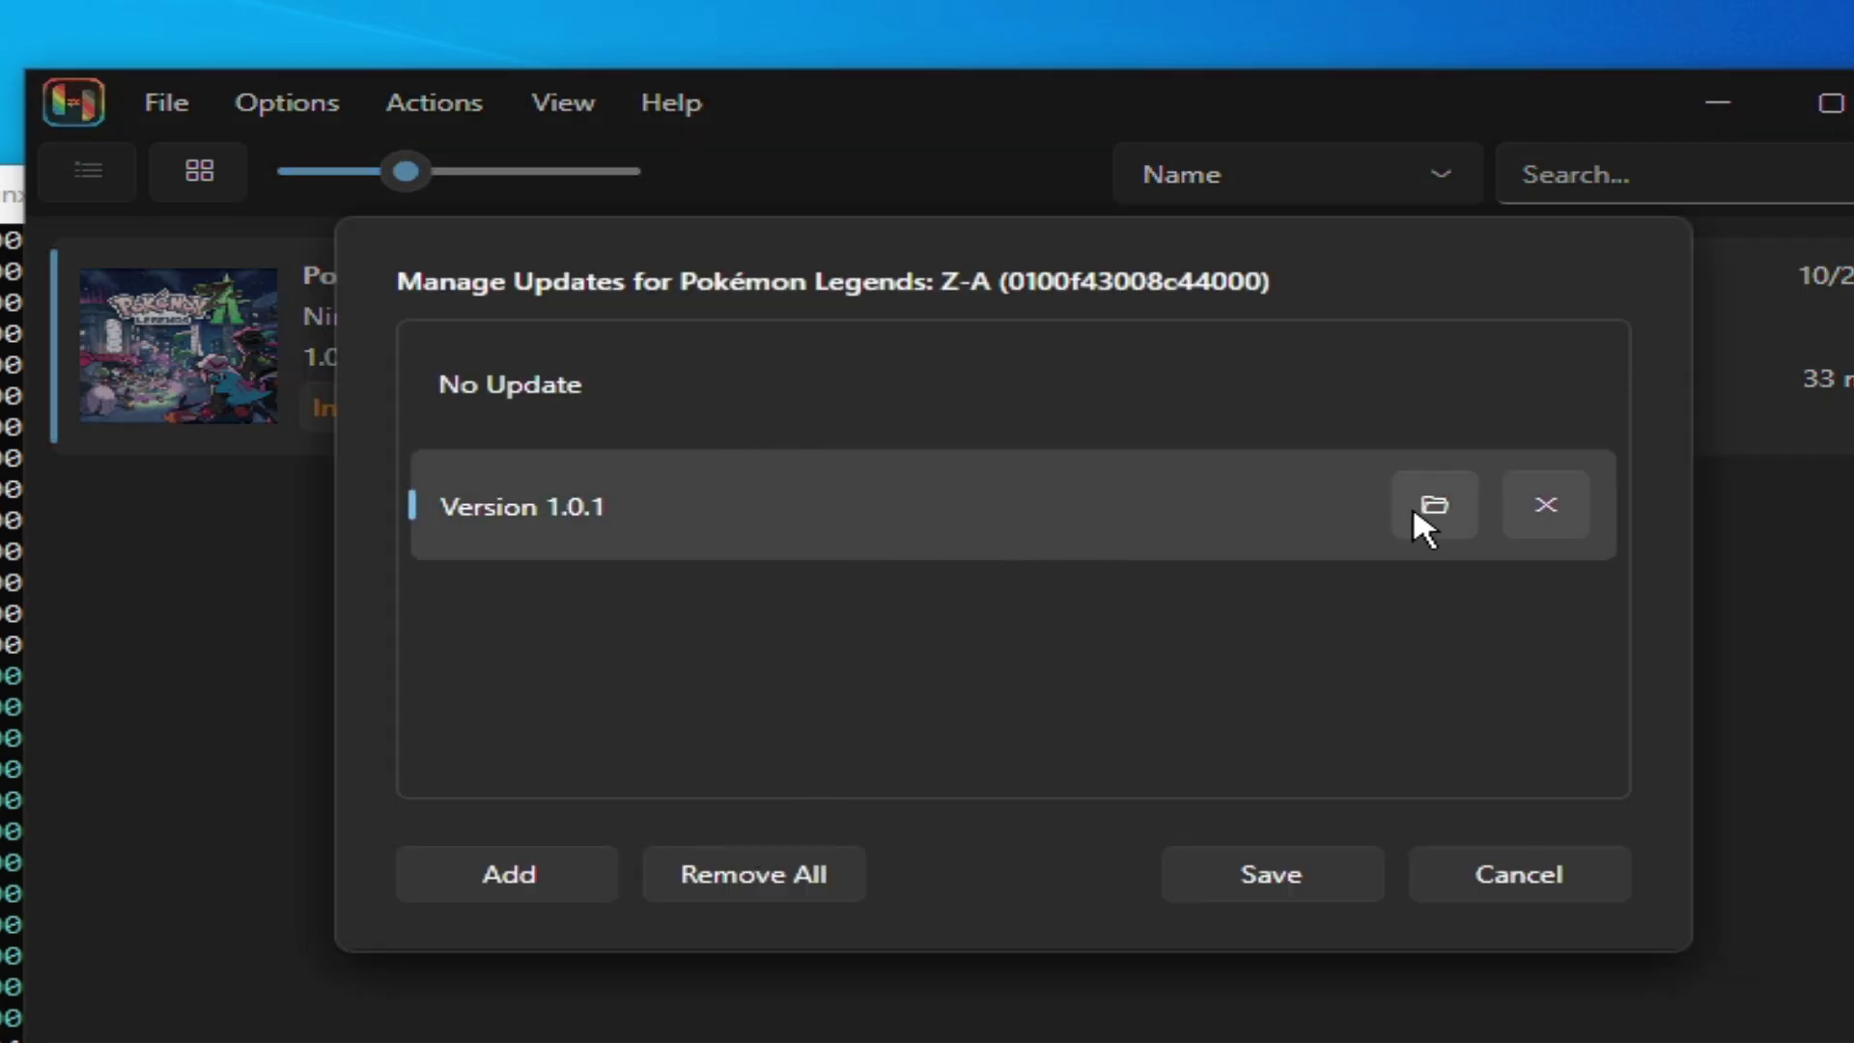
{"action": "left_click", "coordinate": [1558, 501]}
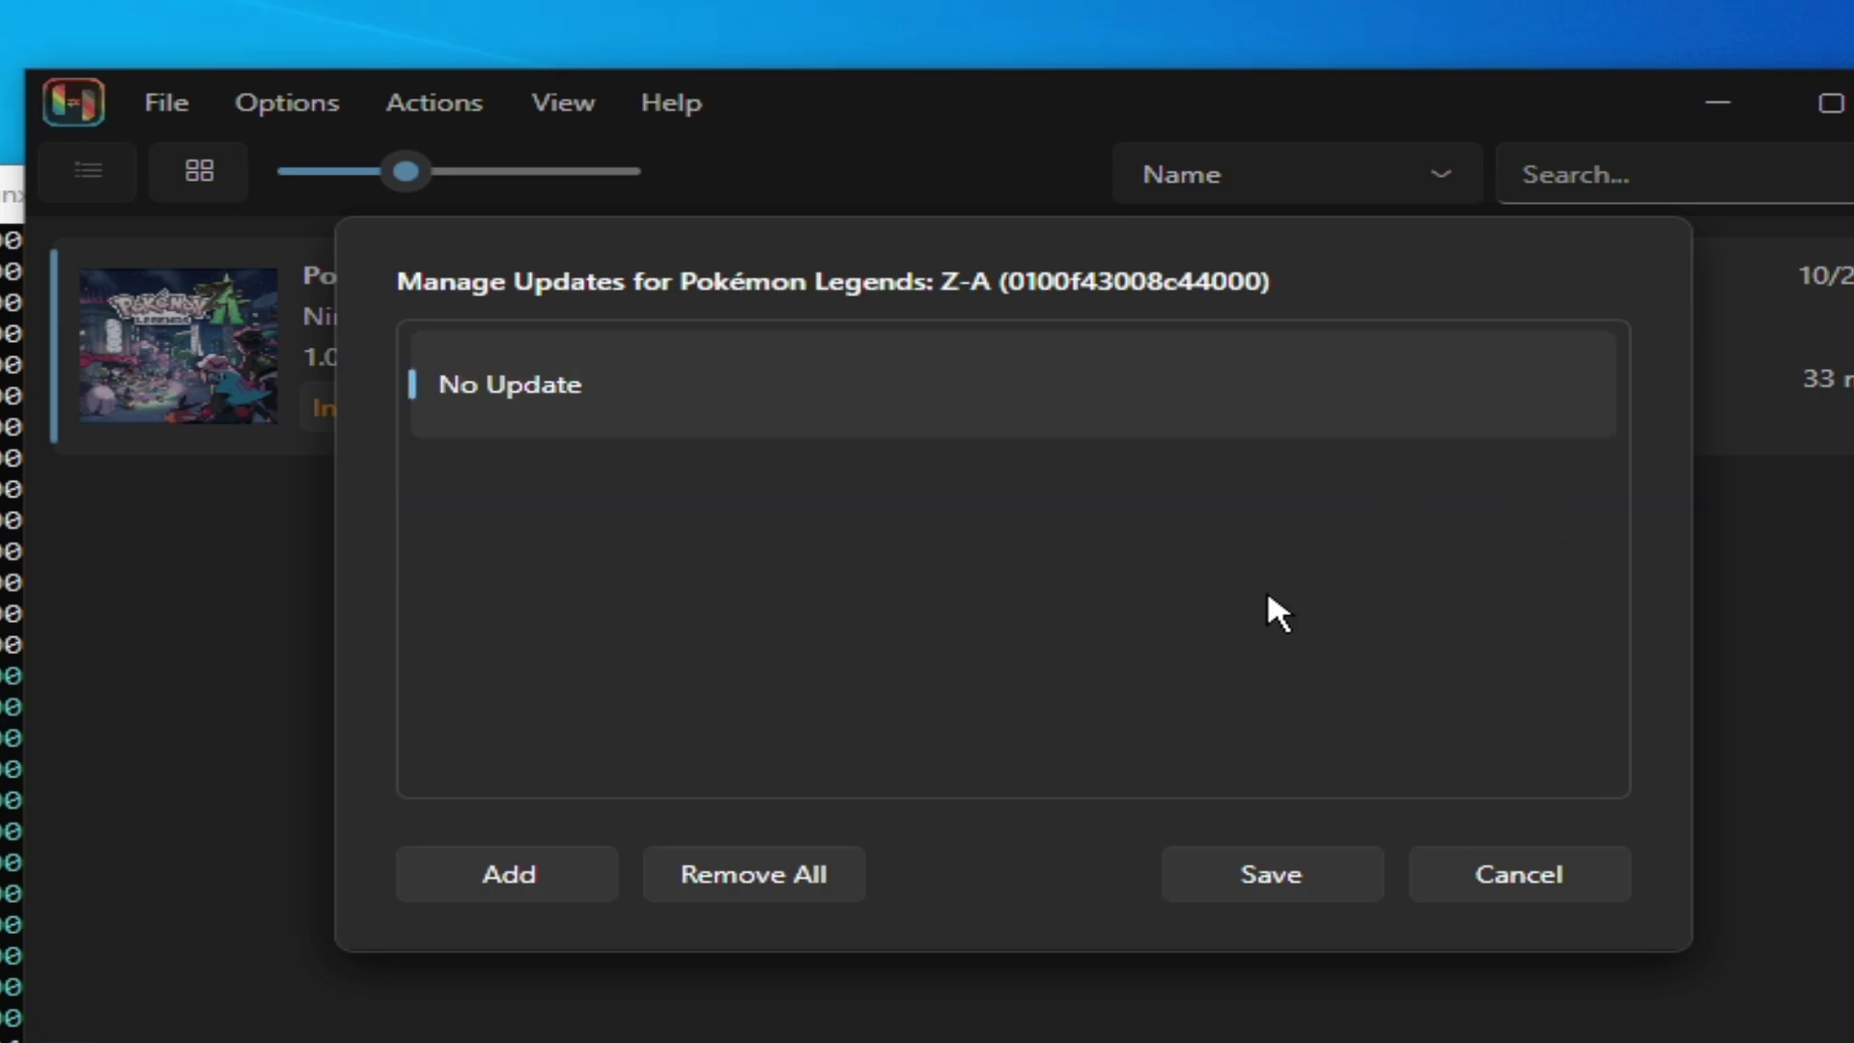
{"action": "left_click", "coordinate": [1272, 869]}
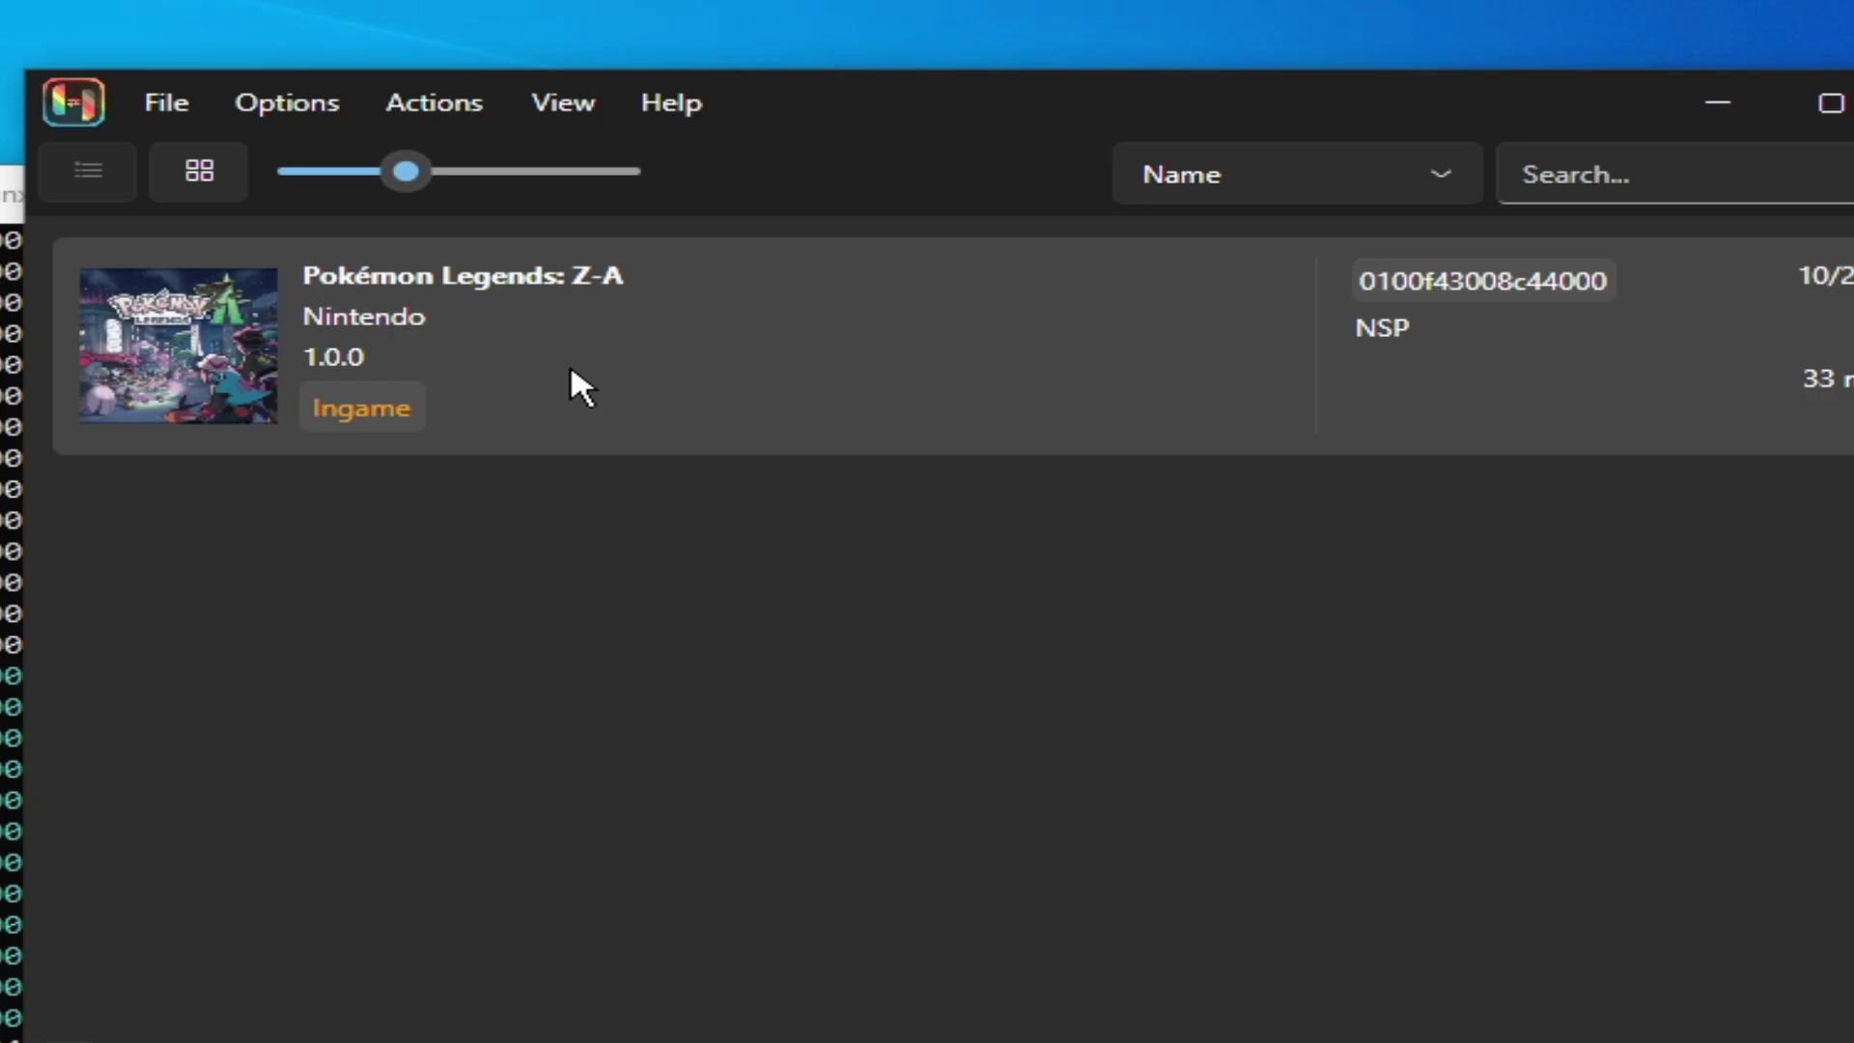
Step: Purge the shader cache of Pokémon Legends: Z-A and confirm the purge
{"action": "right_click", "coordinate": [518, 329]}
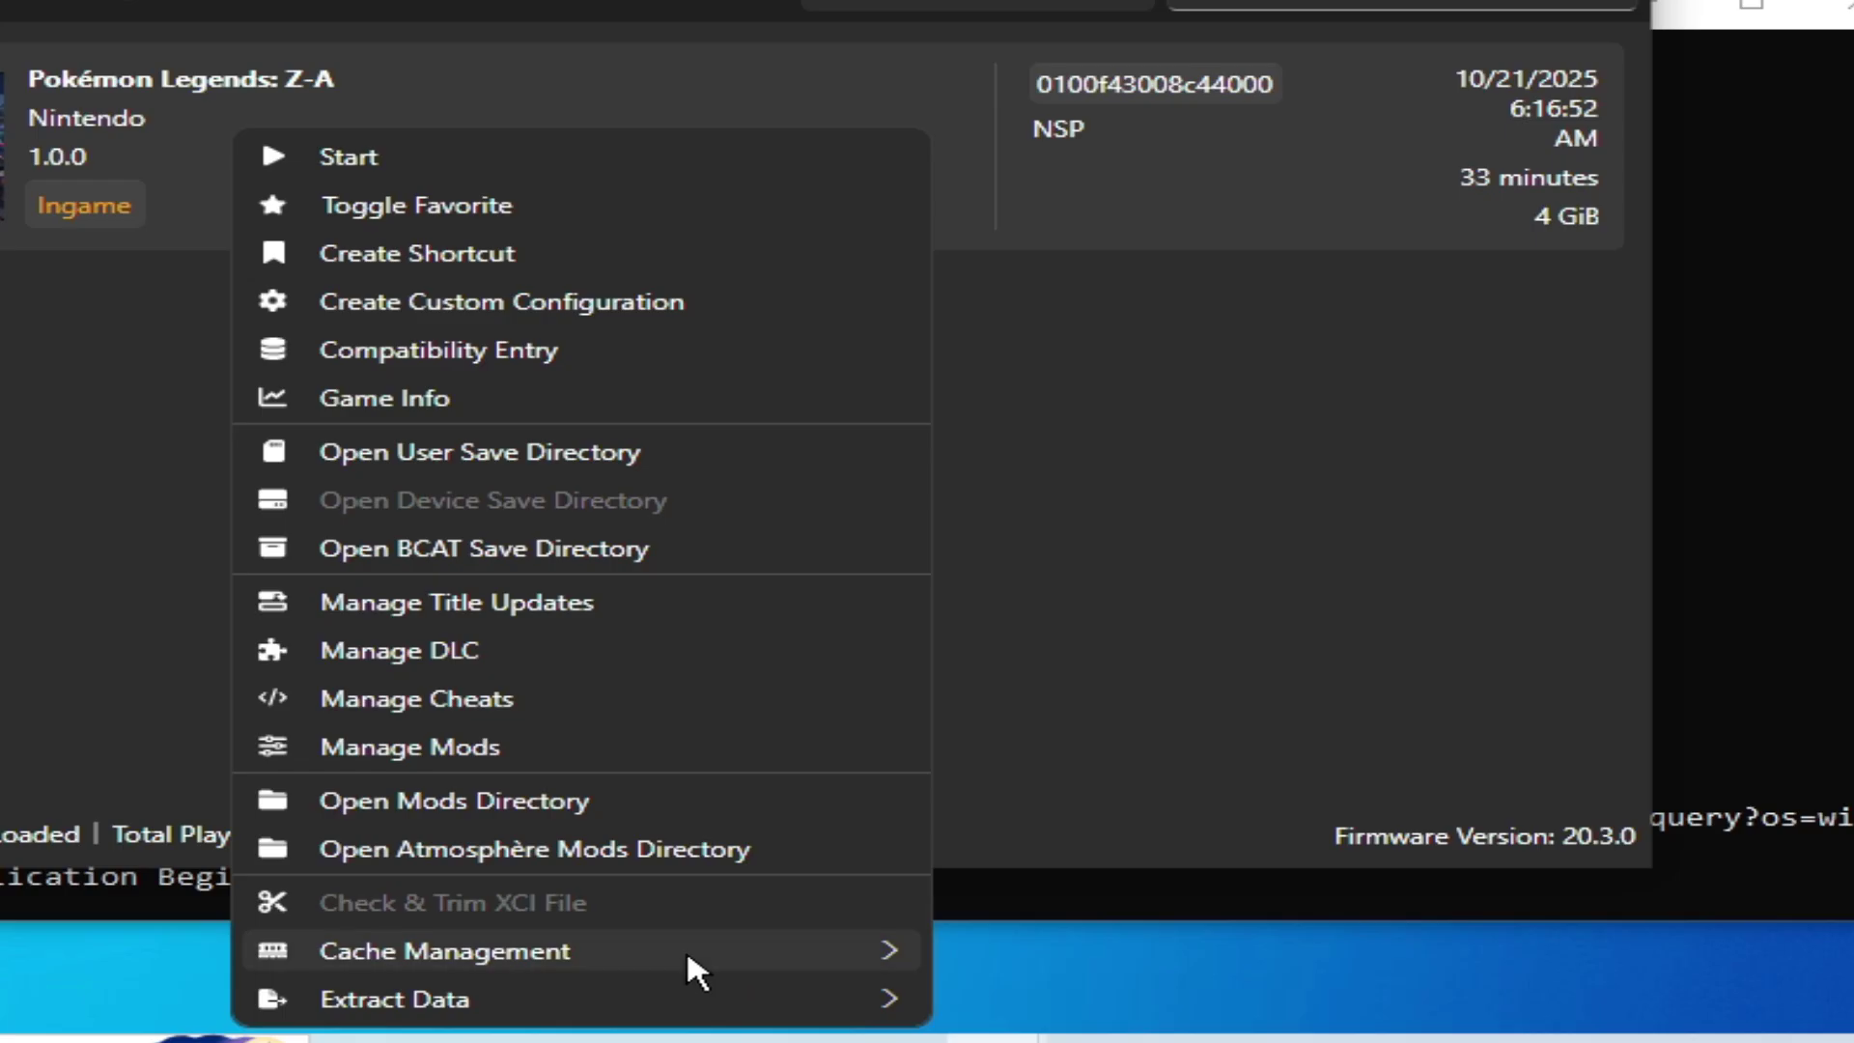
{"action": "mouse_move", "coordinate": [688, 952]}
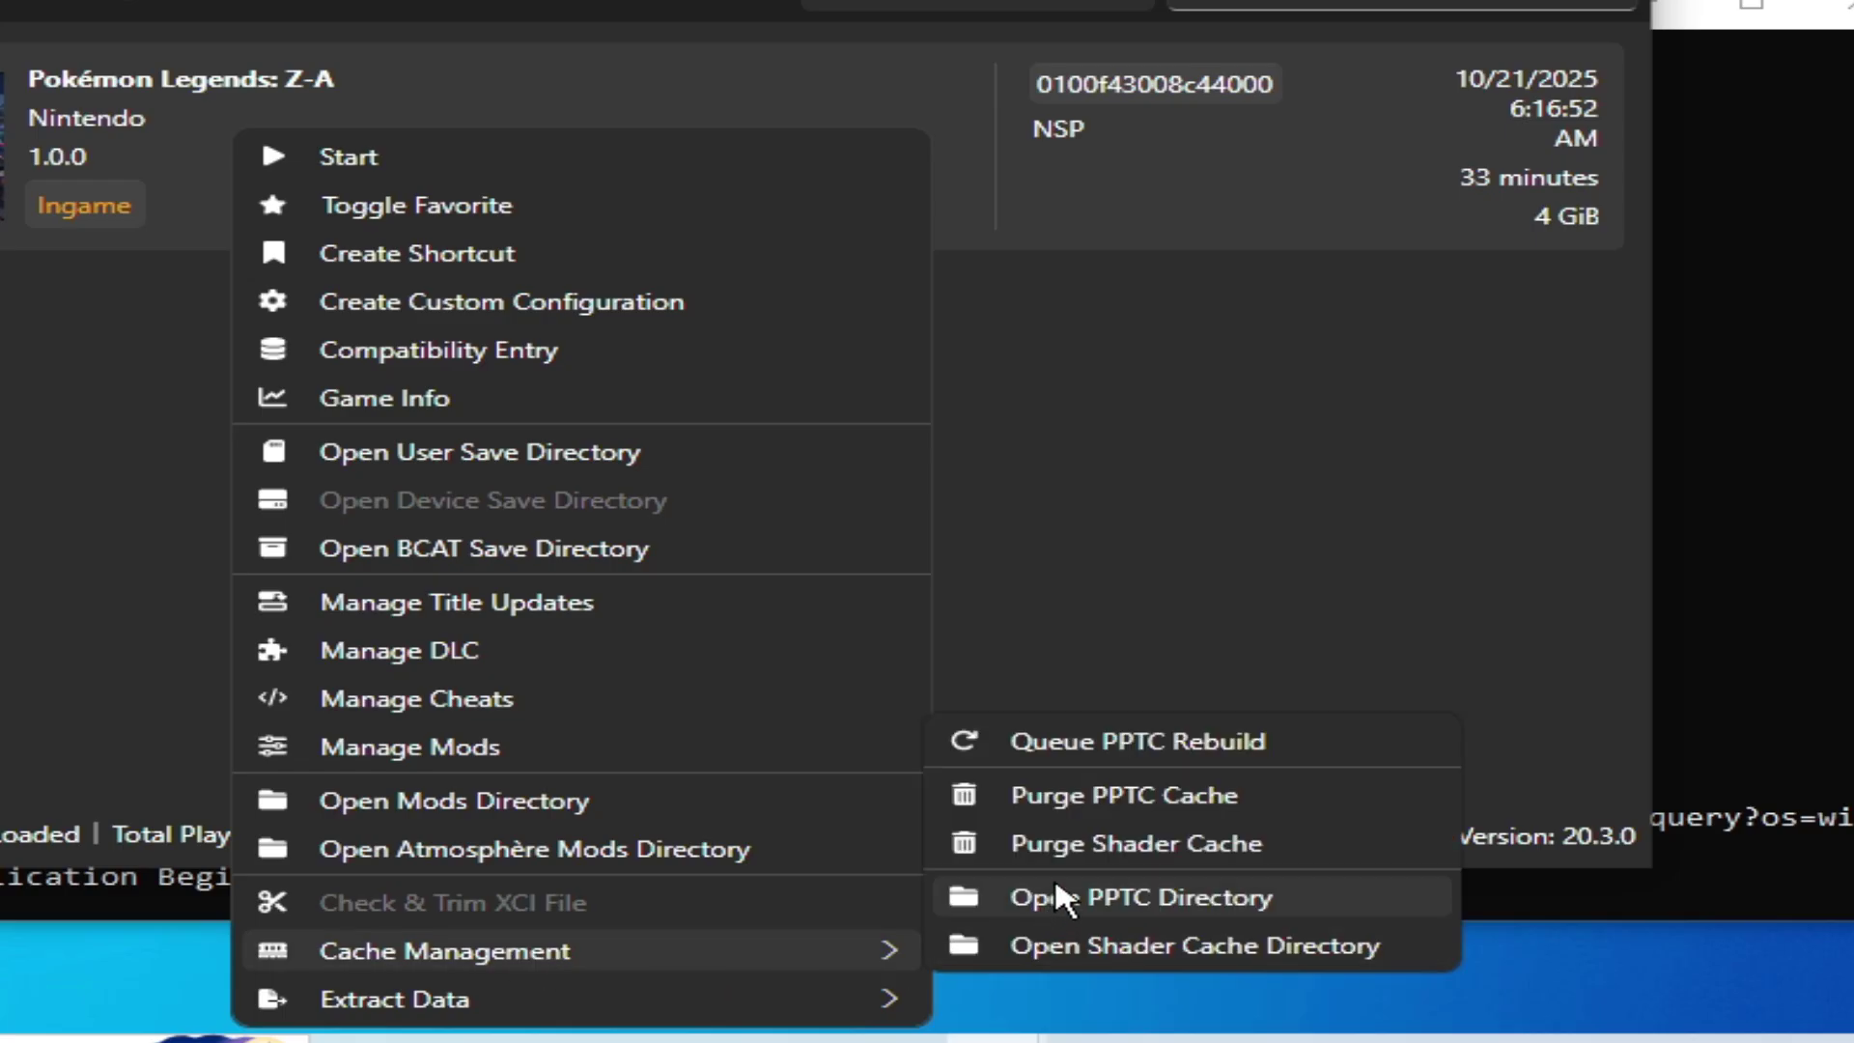
{"action": "left_click", "coordinate": [1087, 835]}
{"action": "left_click", "coordinate": [529, 546]}
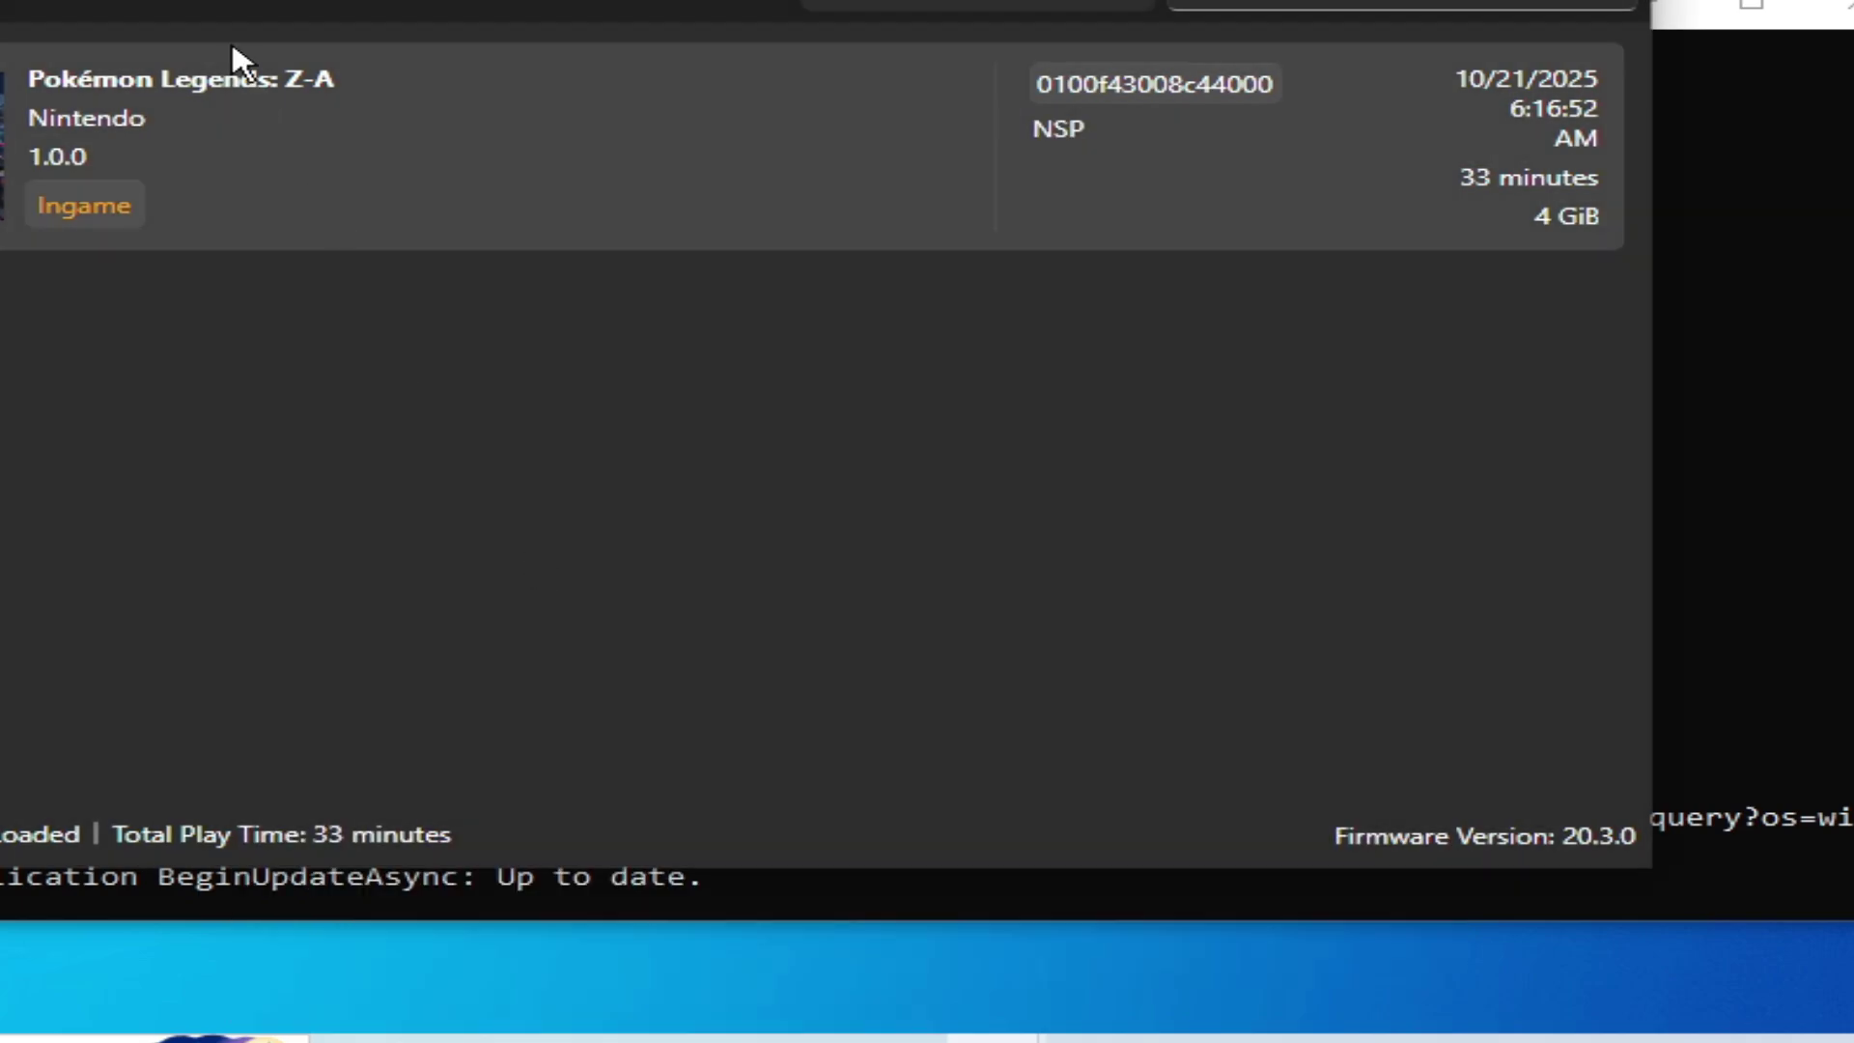
Step: Purge the PPTC cache of Pokémon Legends: Z-A and confirm the purge
{"action": "right_click", "coordinate": [231, 46]}
{"action": "left_click", "coordinate": [29, 83]}
{"action": "right_click", "coordinate": [146, 100]}
{"action": "mouse_move", "coordinate": [746, 923]}
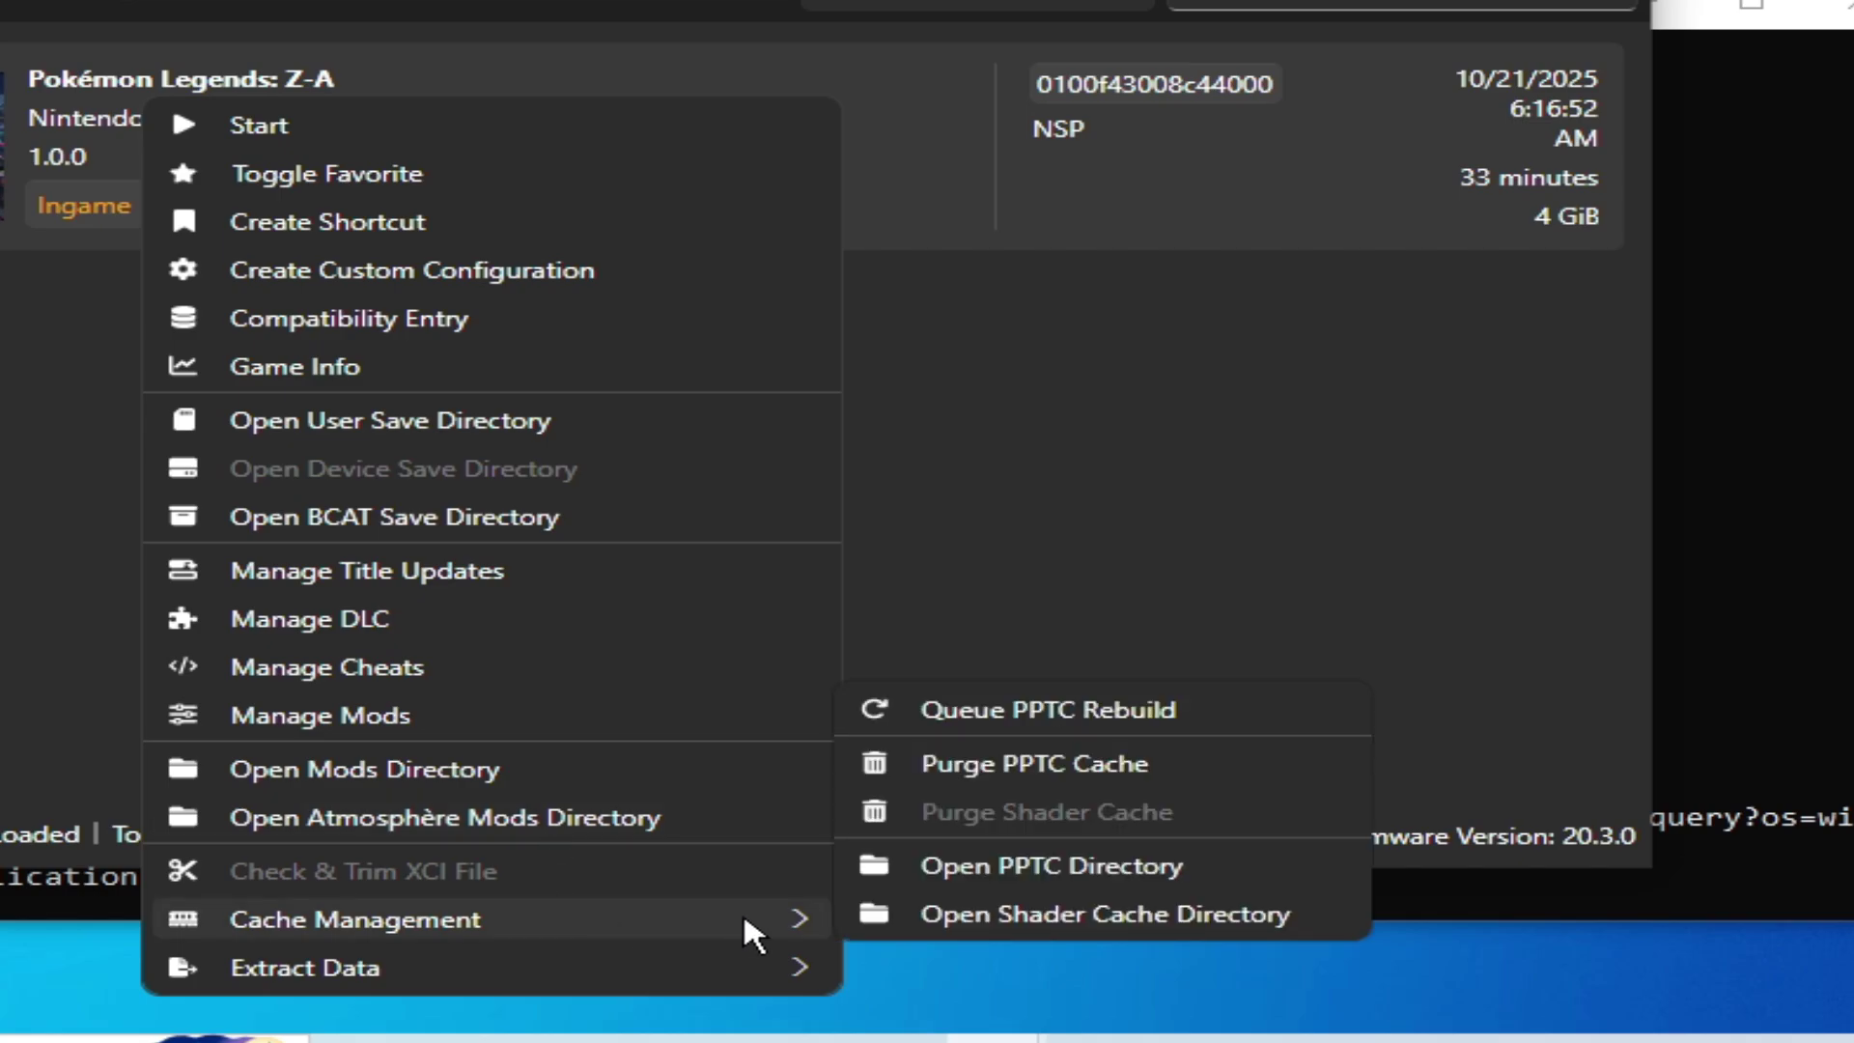
{"action": "left_click", "coordinate": [1030, 764]}
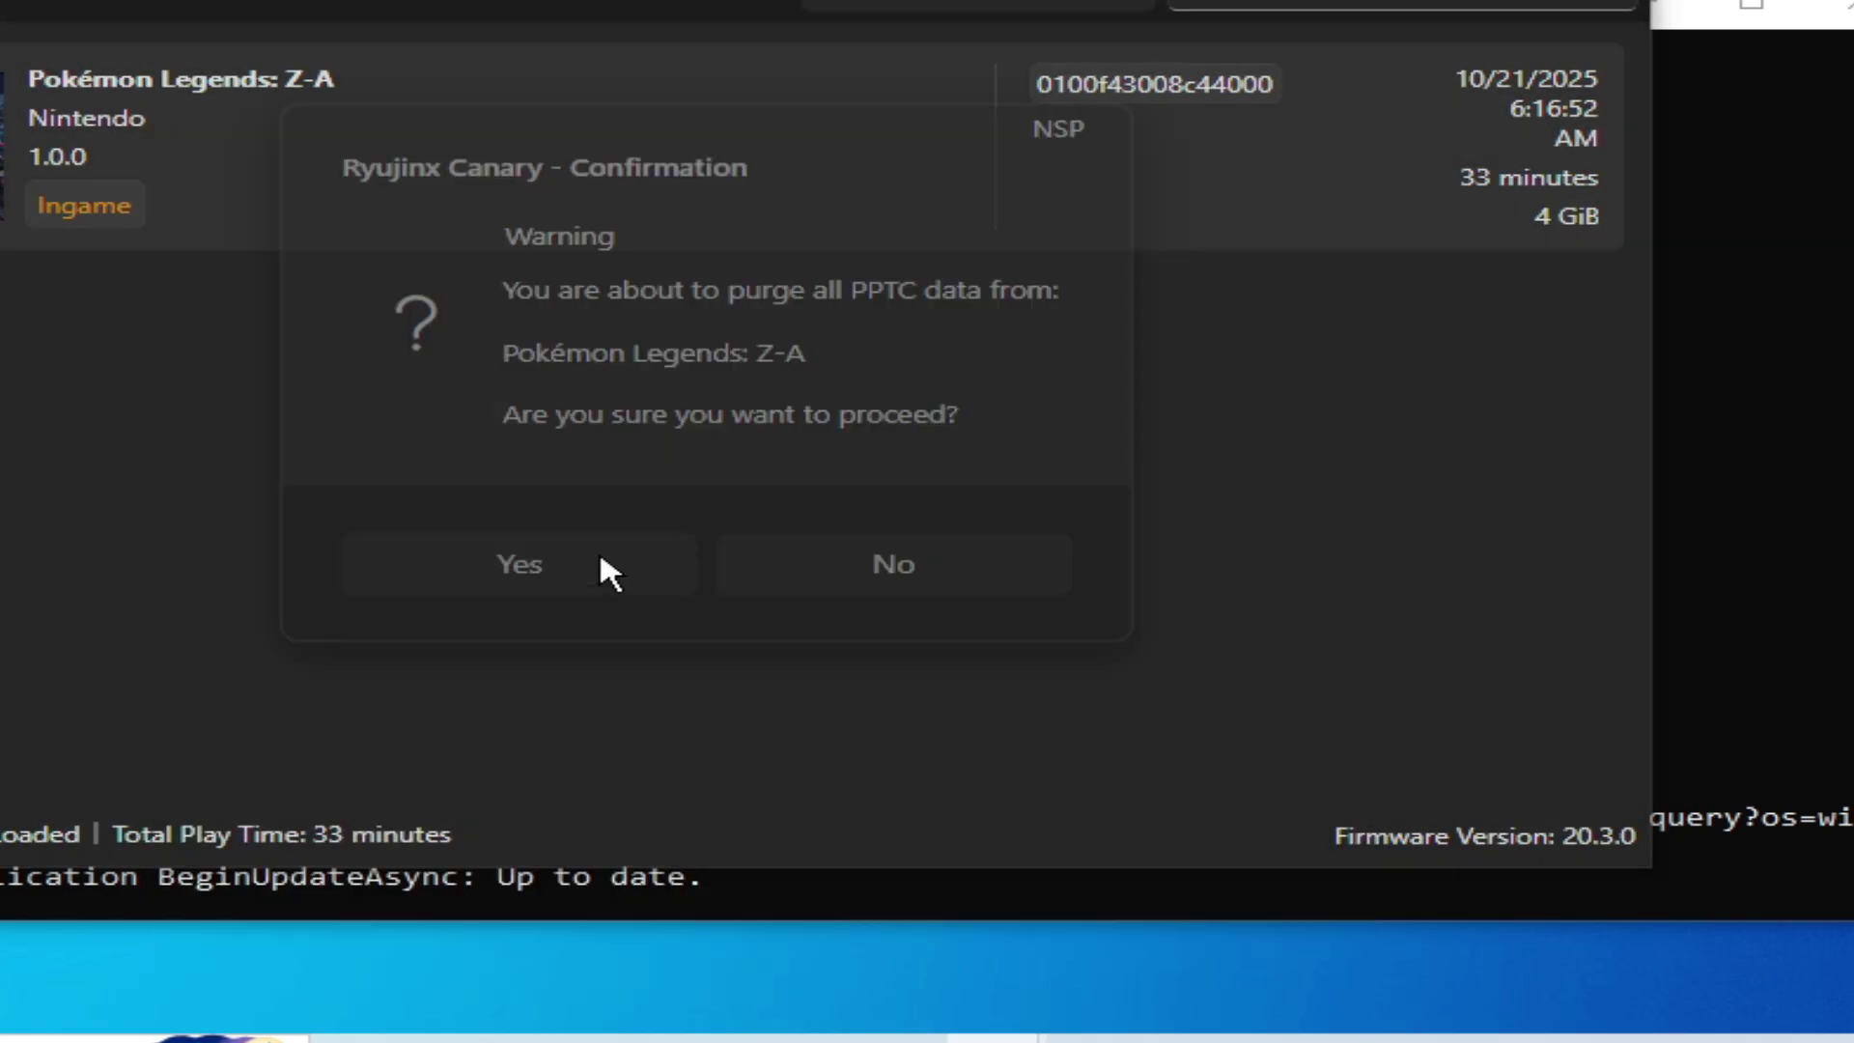
{"action": "left_click", "coordinate": [600, 558]}
Step: Set the DRAM size to 8GiB in the emulator's system settings and save
{"action": "left_click", "coordinate": [369, 180]}
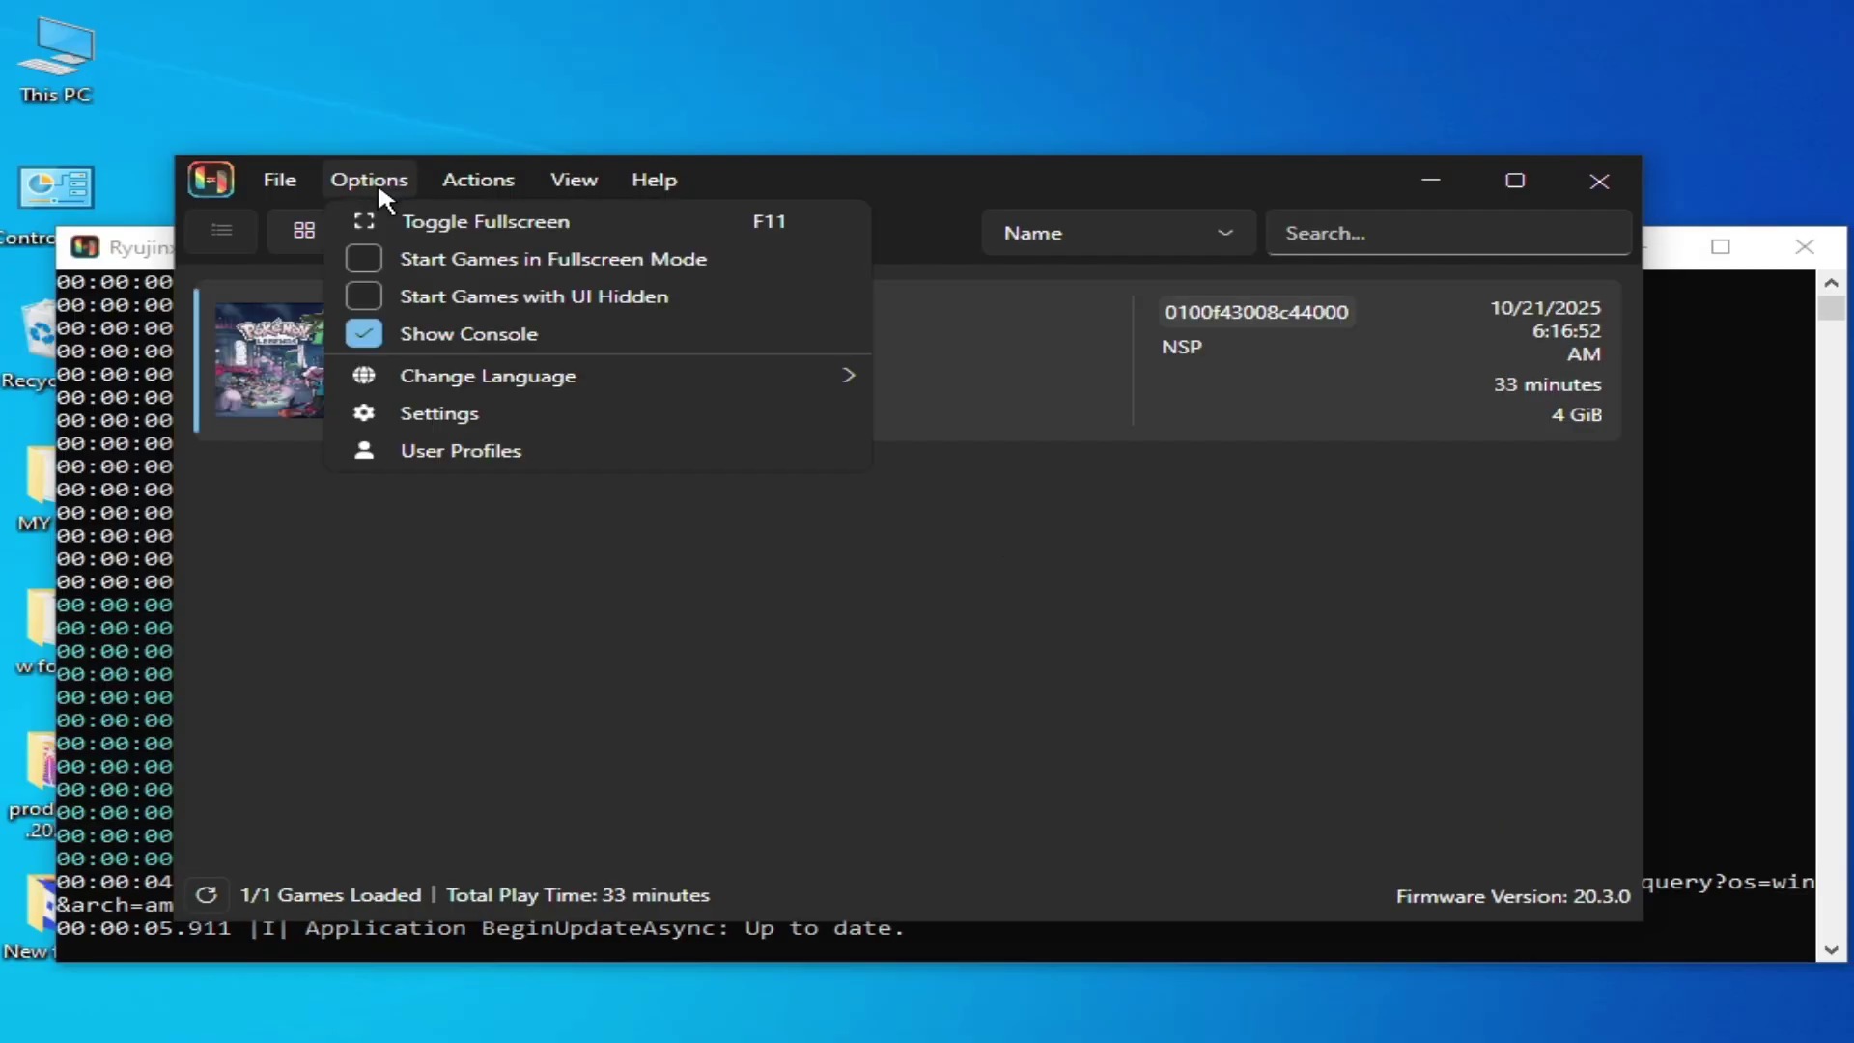
{"action": "left_click", "coordinate": [443, 416]}
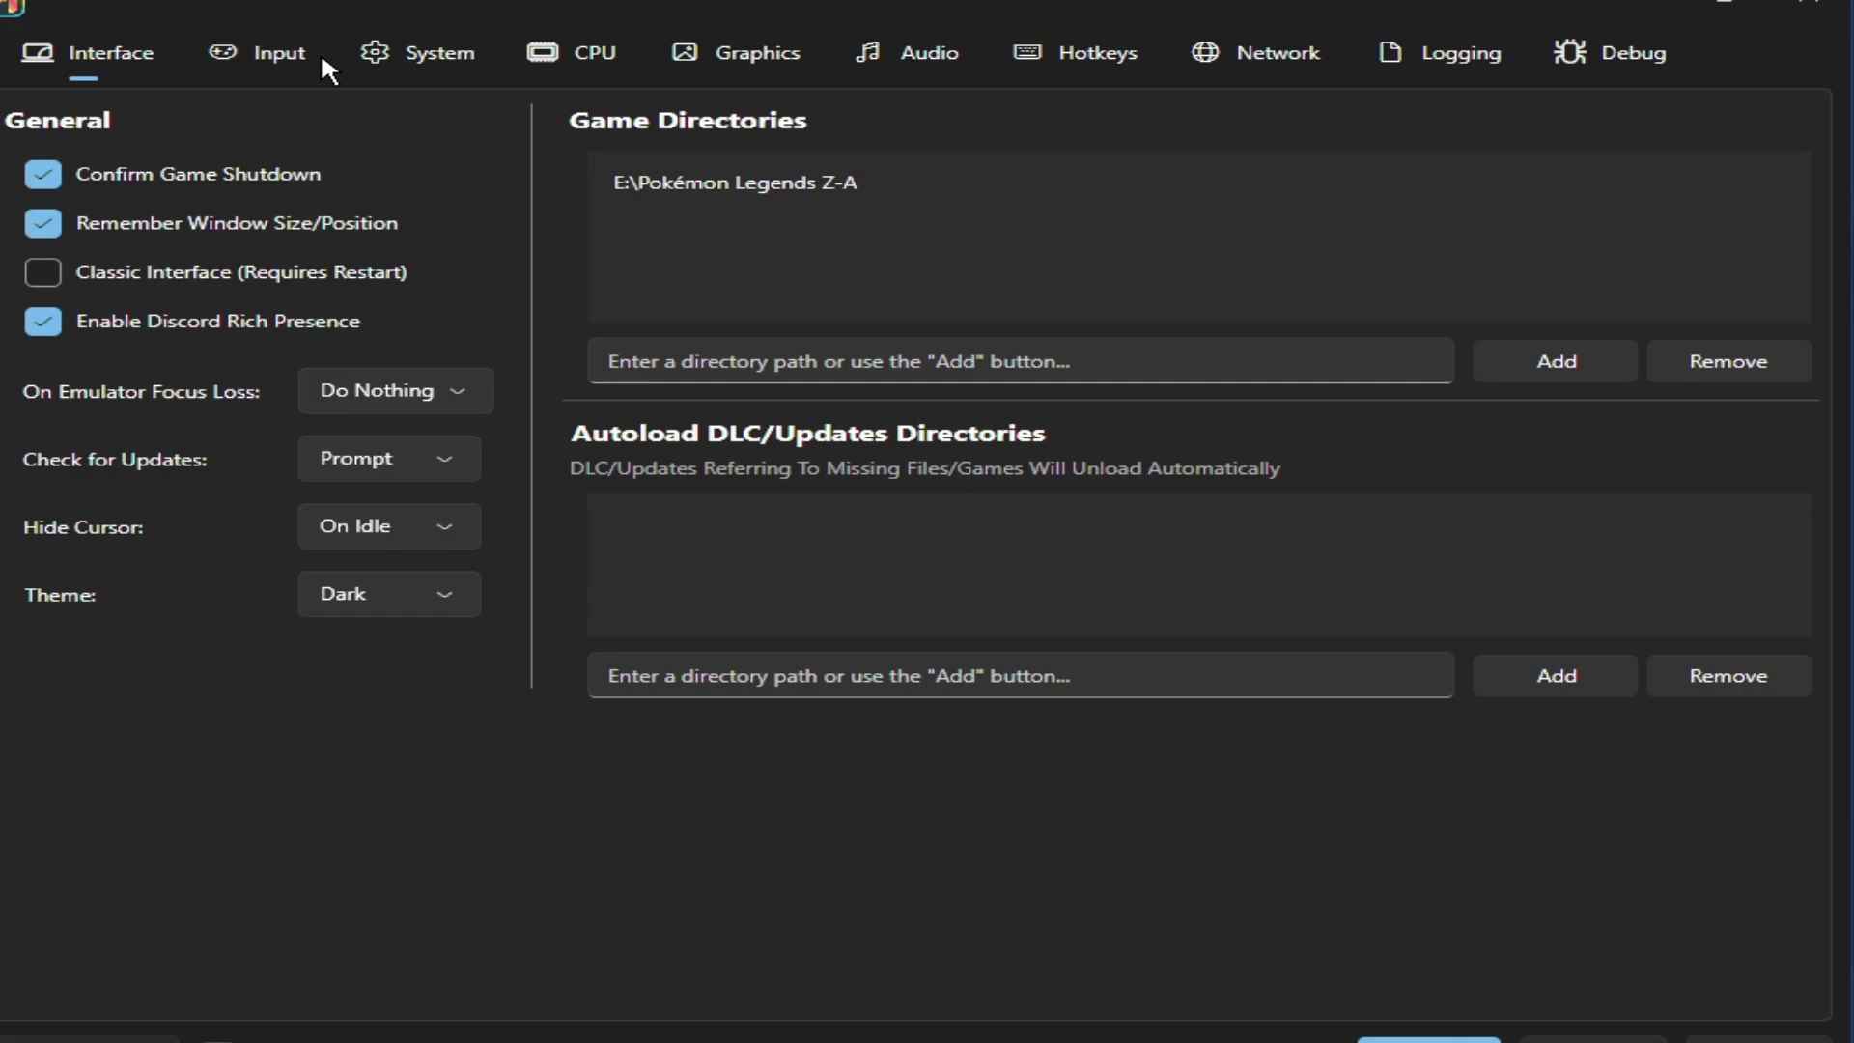
{"action": "left_click", "coordinate": [428, 53]}
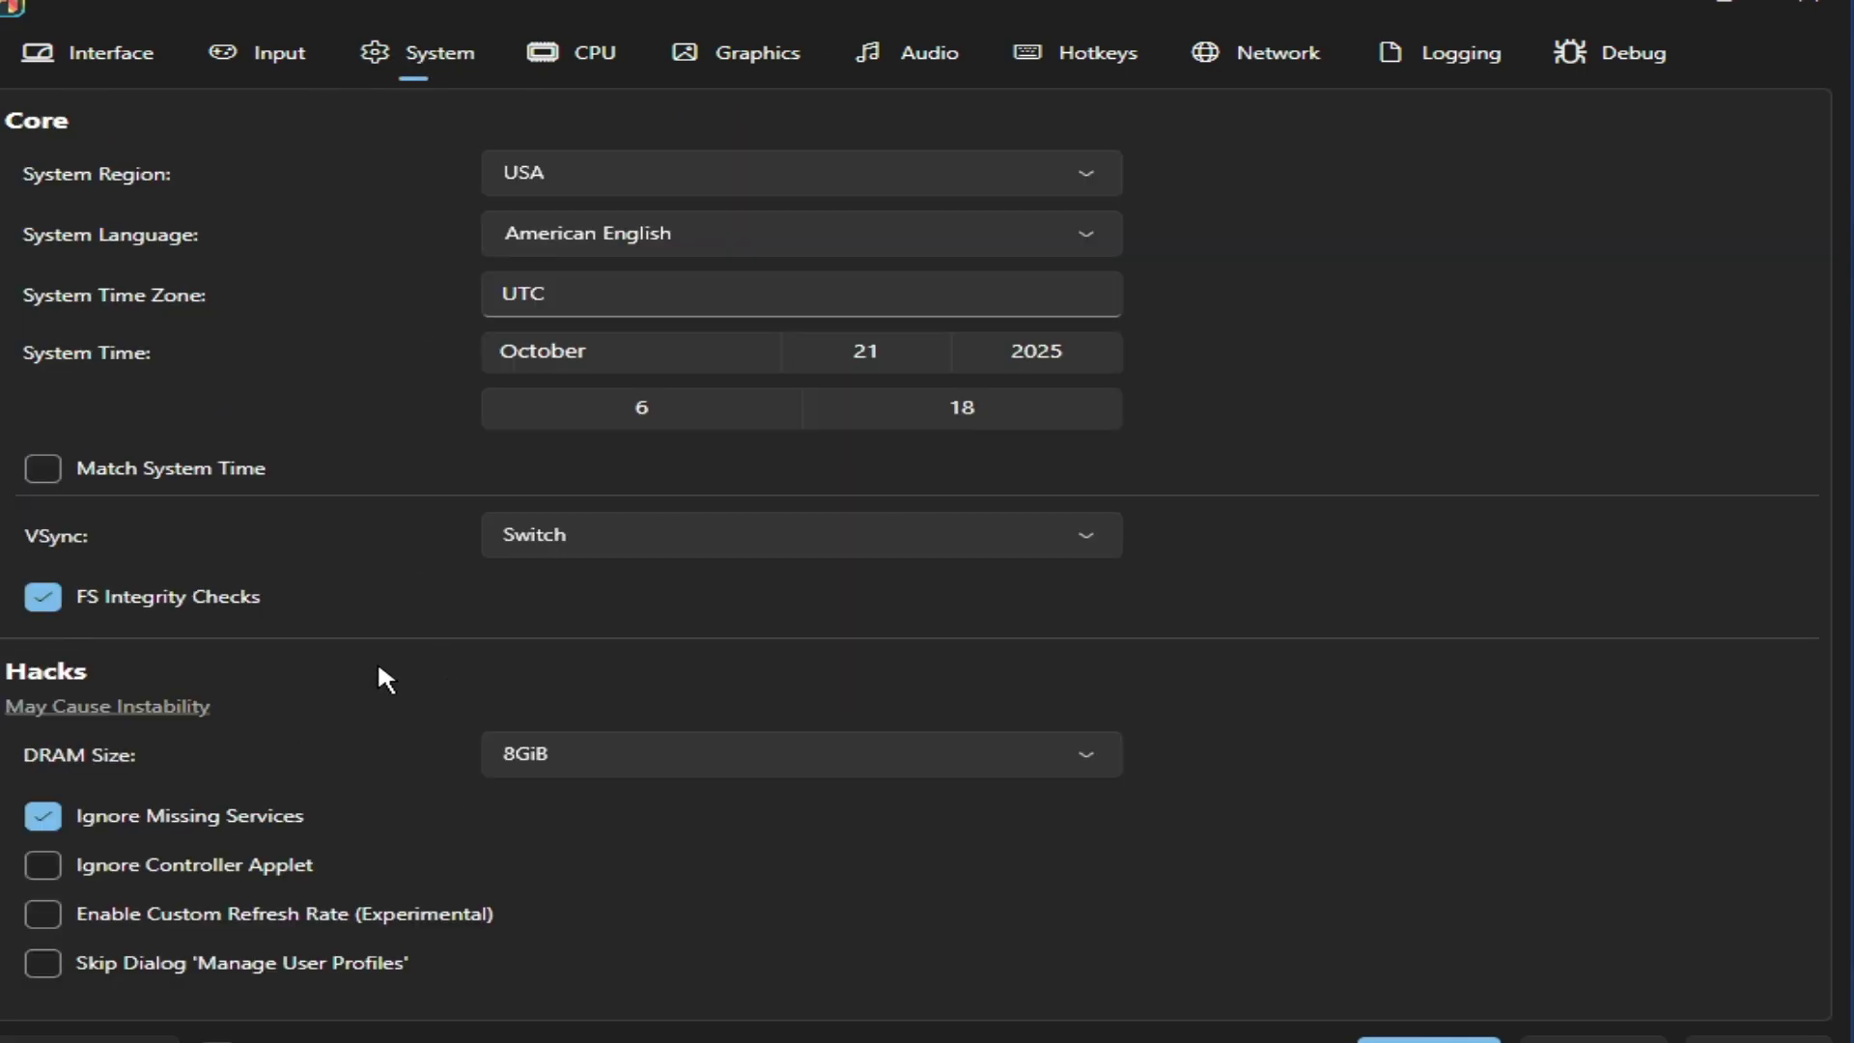
{"action": "left_click", "coordinate": [625, 763]}
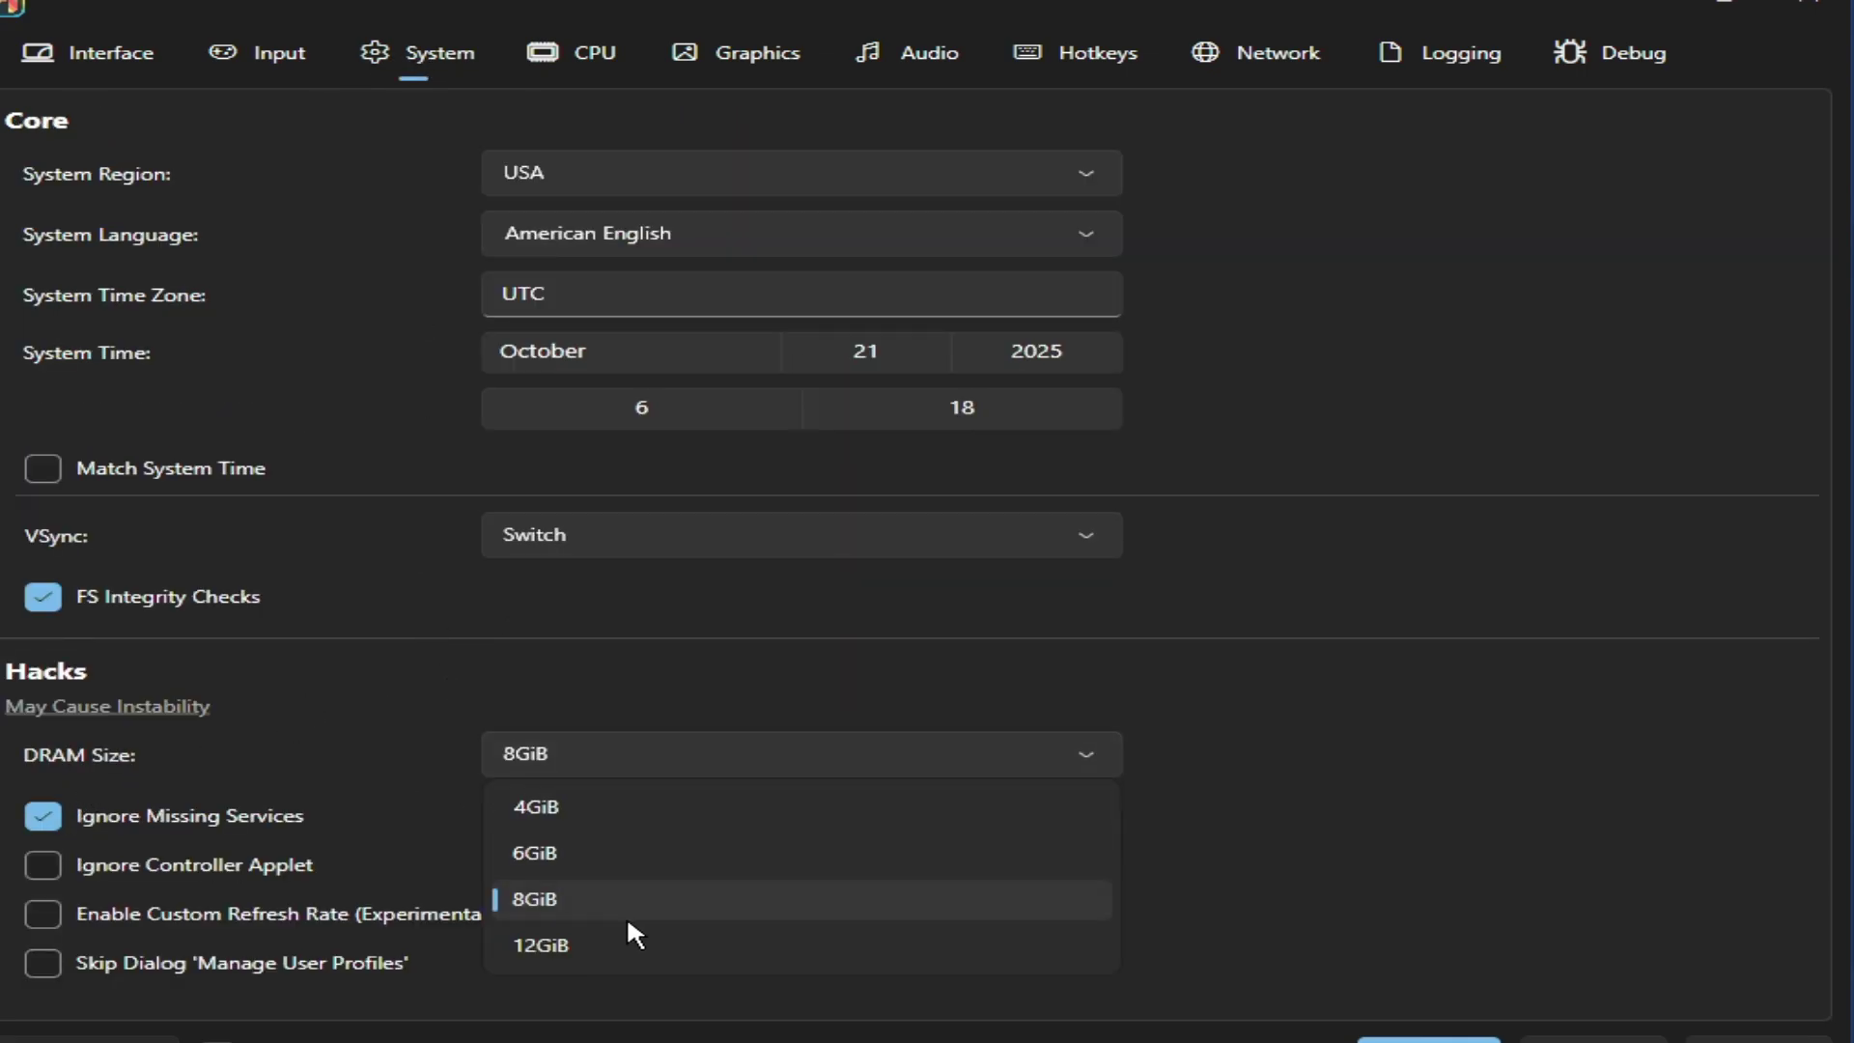
{"action": "left_click", "coordinate": [563, 900]}
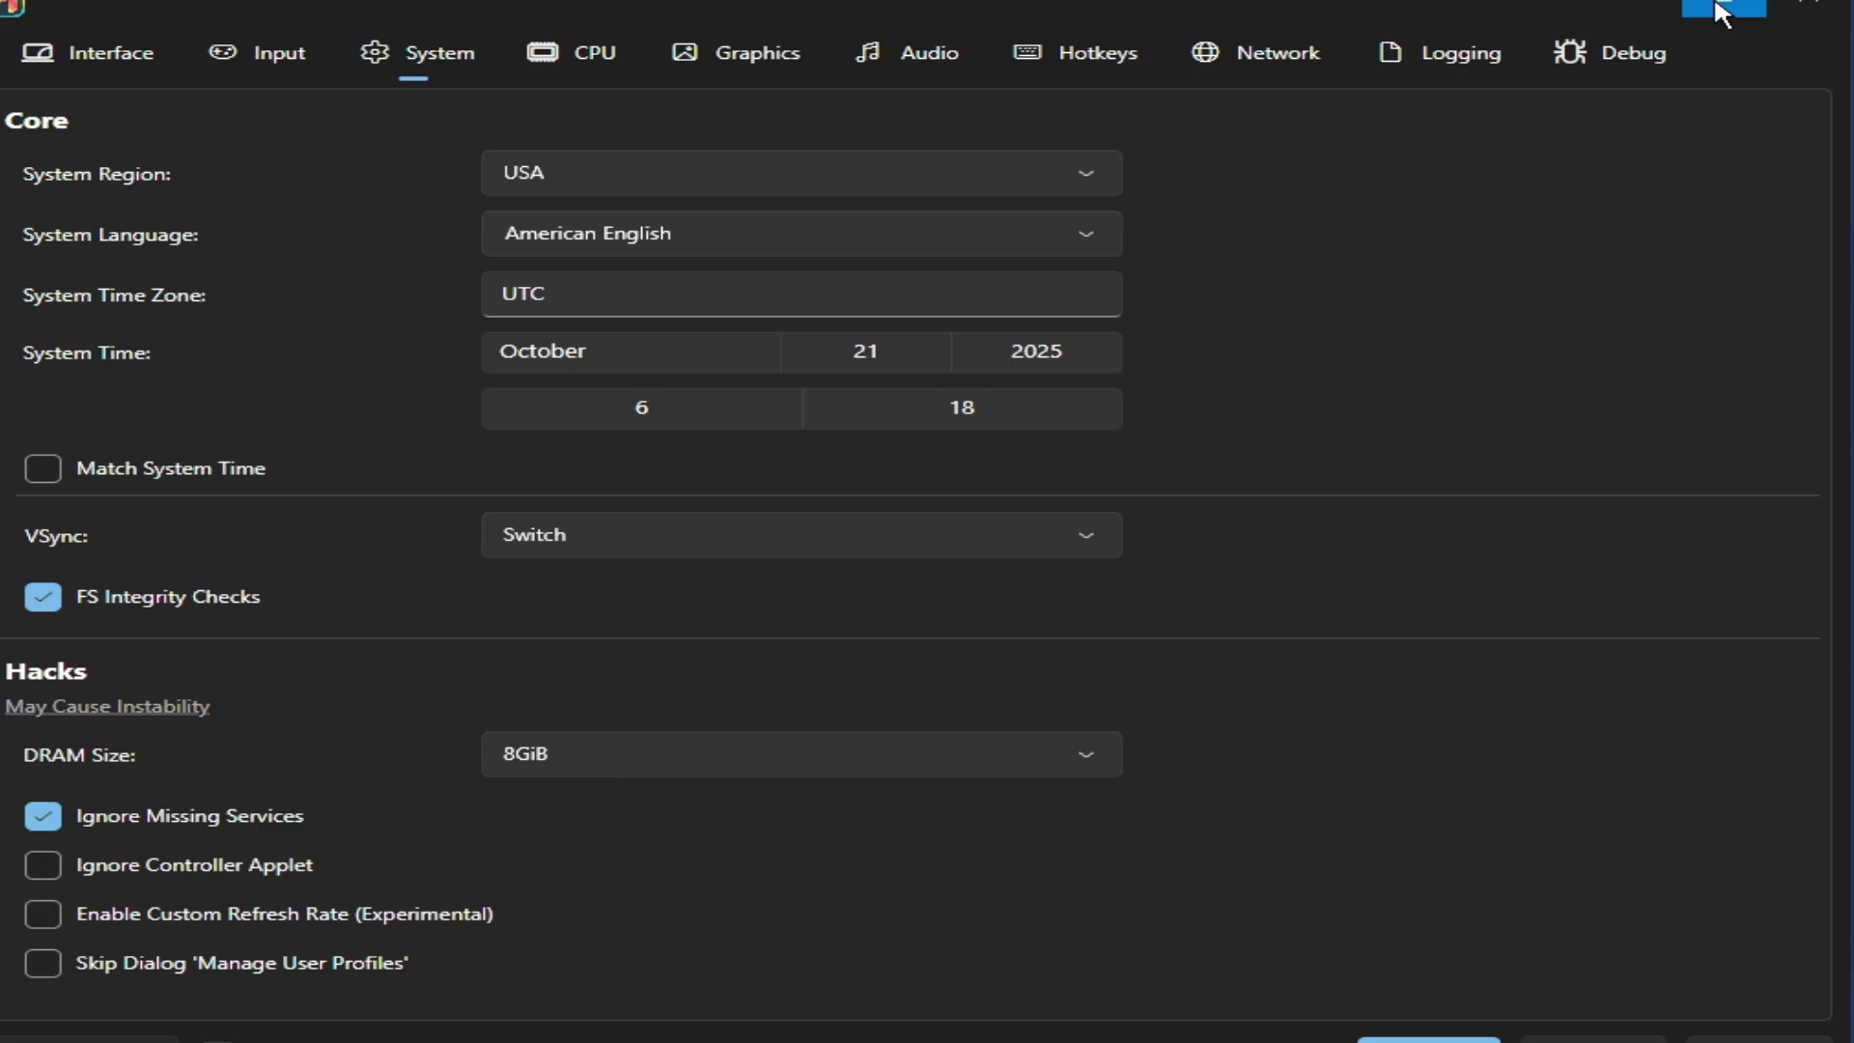
{"action": "left_click", "coordinate": [1442, 1011]}
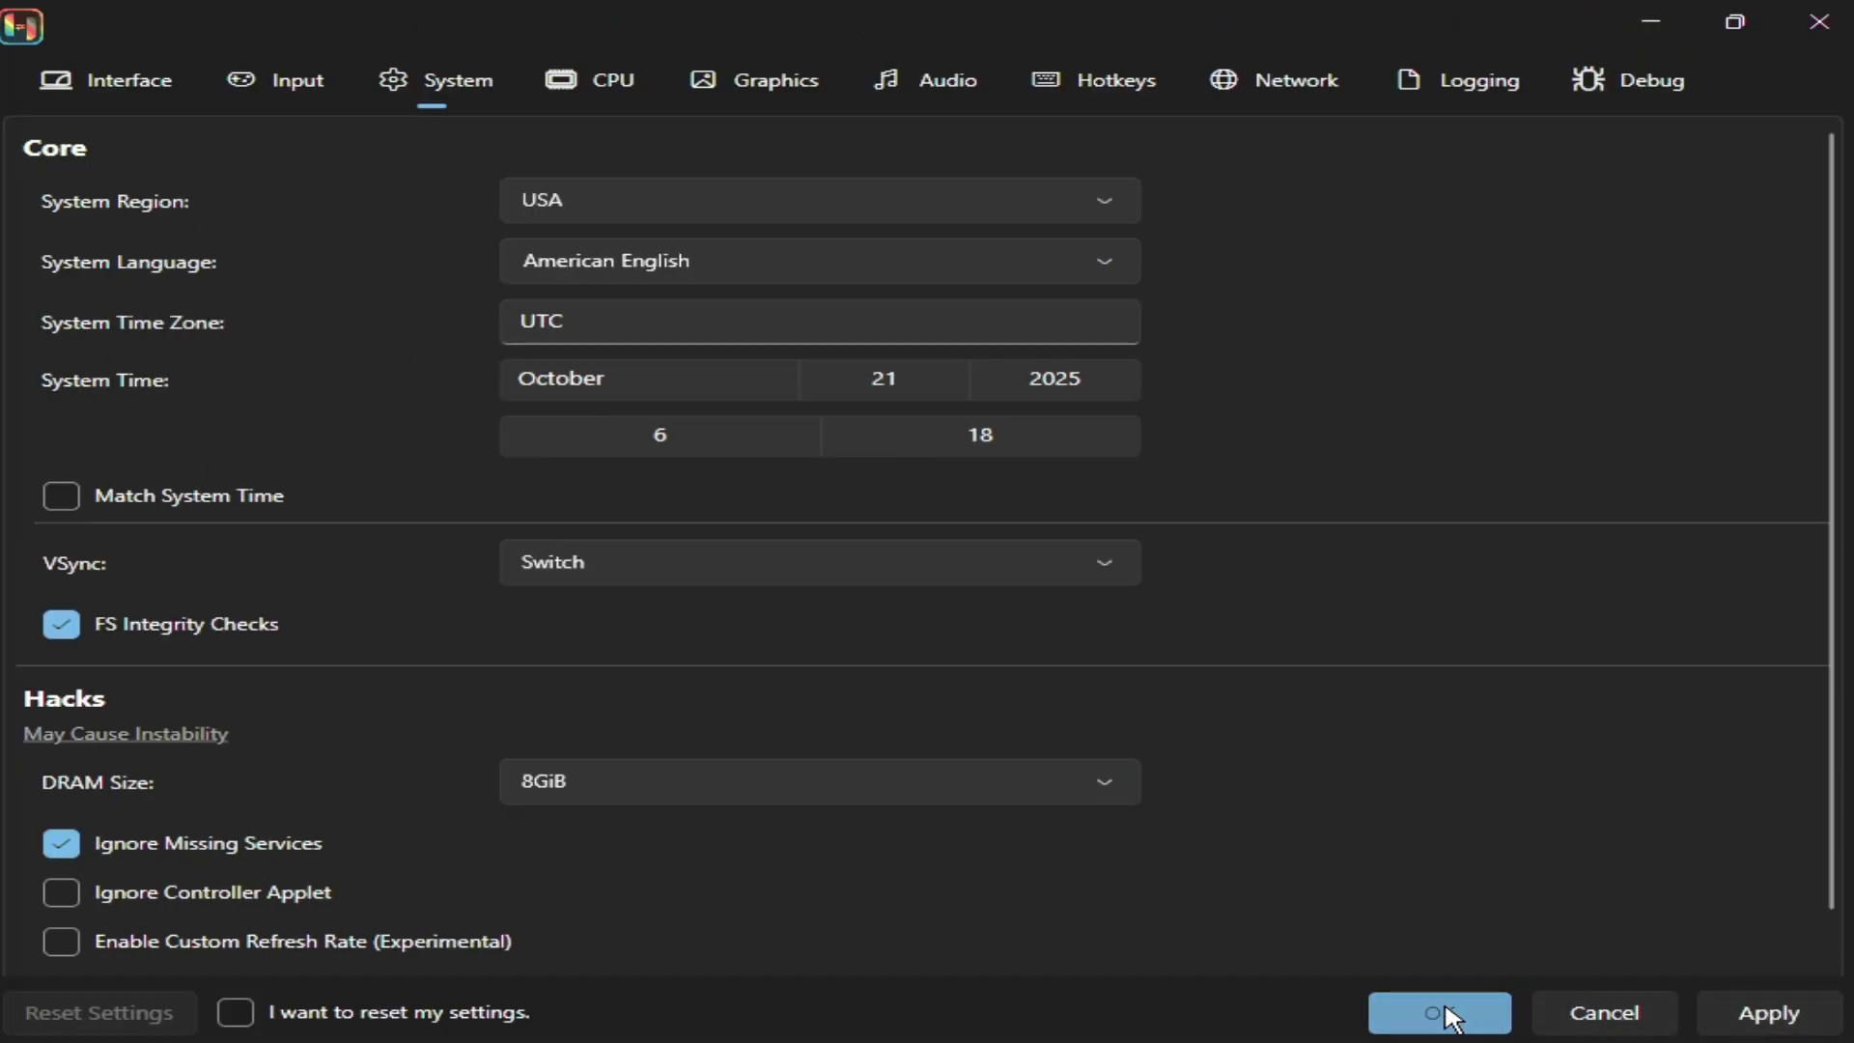
Step: Set the graphics backend to Vulkan with the NVIDIA GeForce GTX 750 (dGPU) as preferred GPU, and save the settings
{"action": "left_click", "coordinate": [384, 177]}
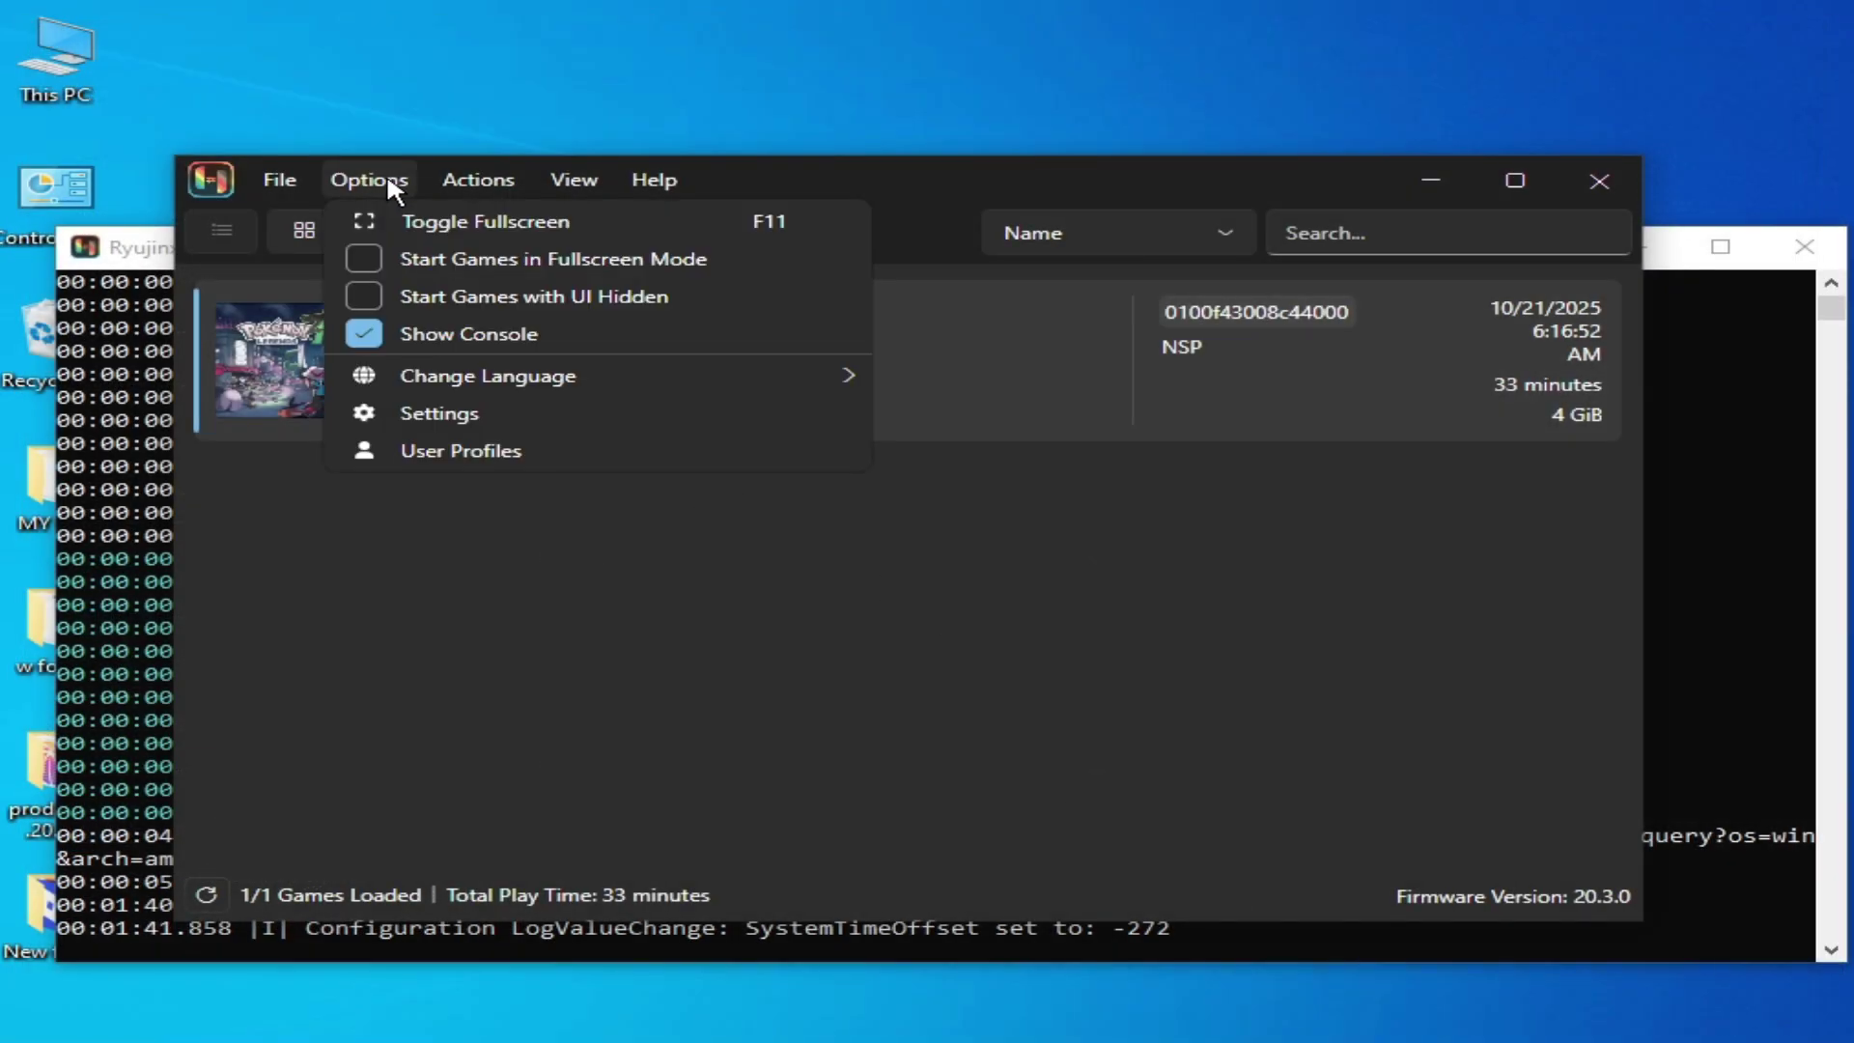
{"action": "left_click", "coordinate": [439, 417]}
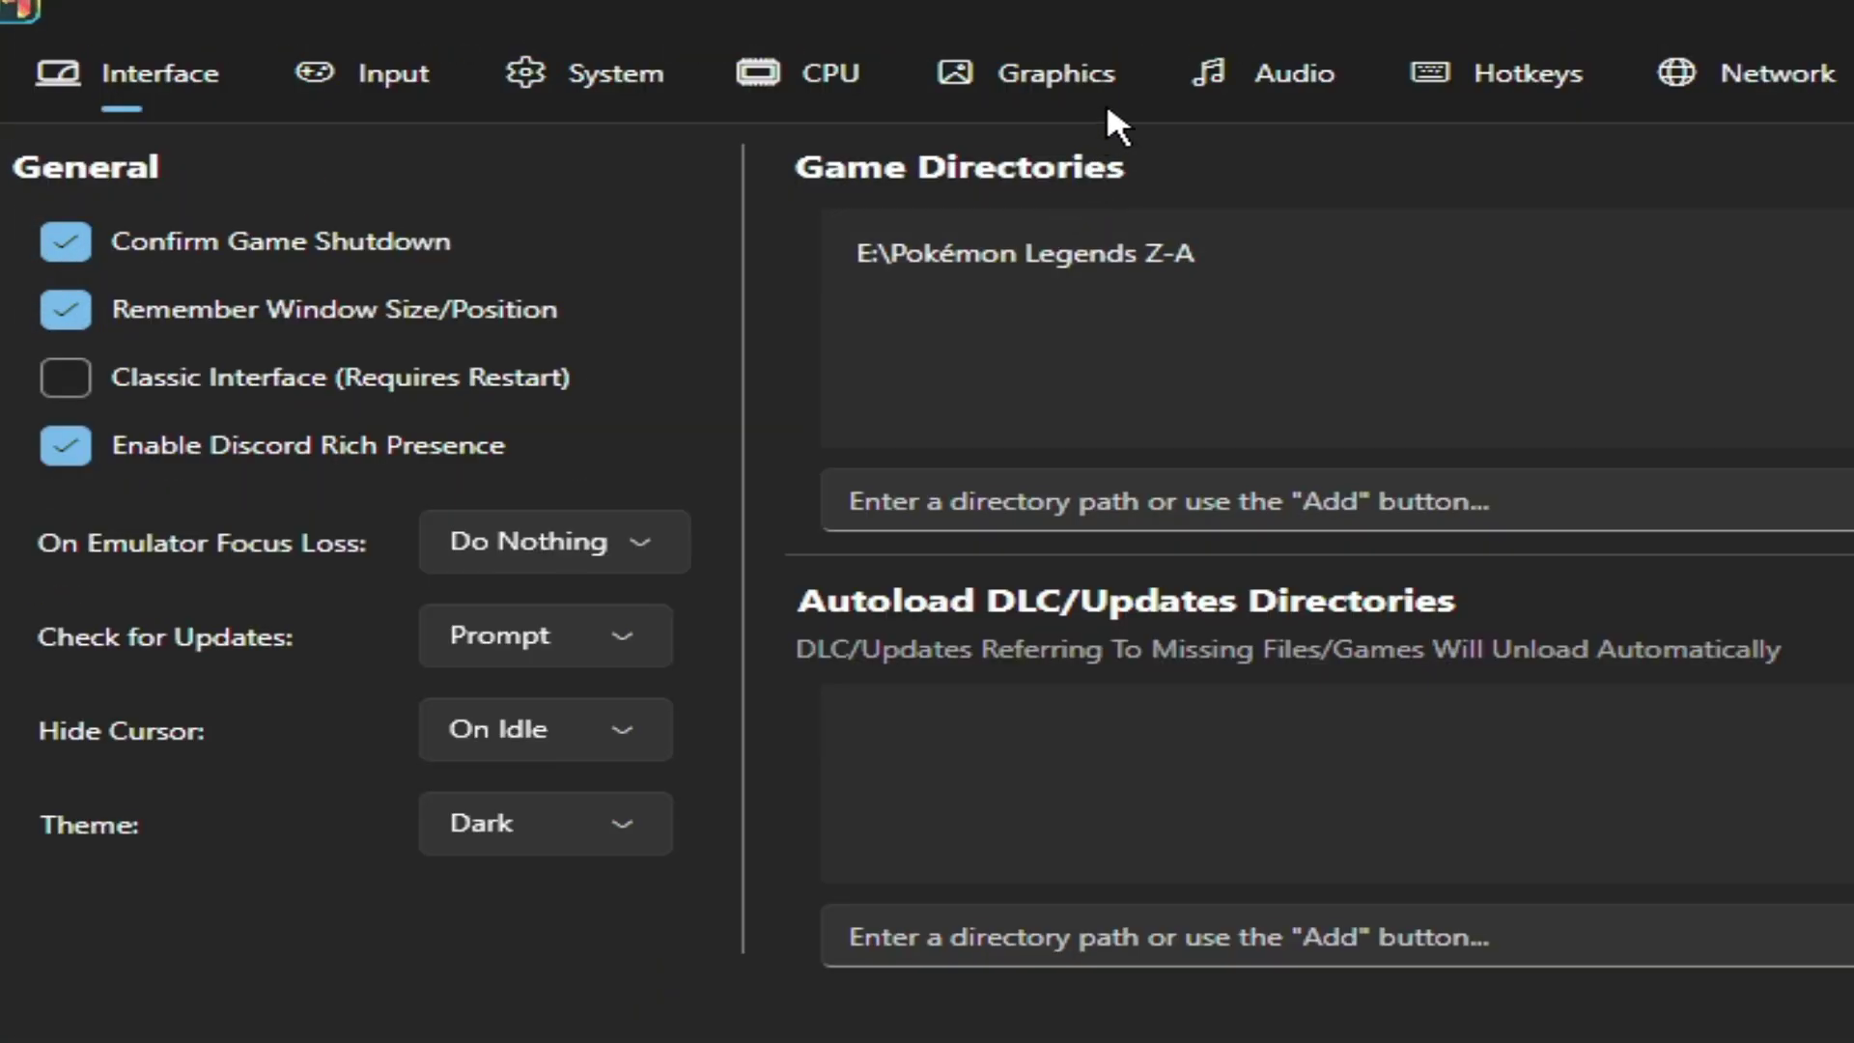
{"action": "left_click", "coordinate": [1061, 71]}
{"action": "left_click", "coordinate": [899, 241]}
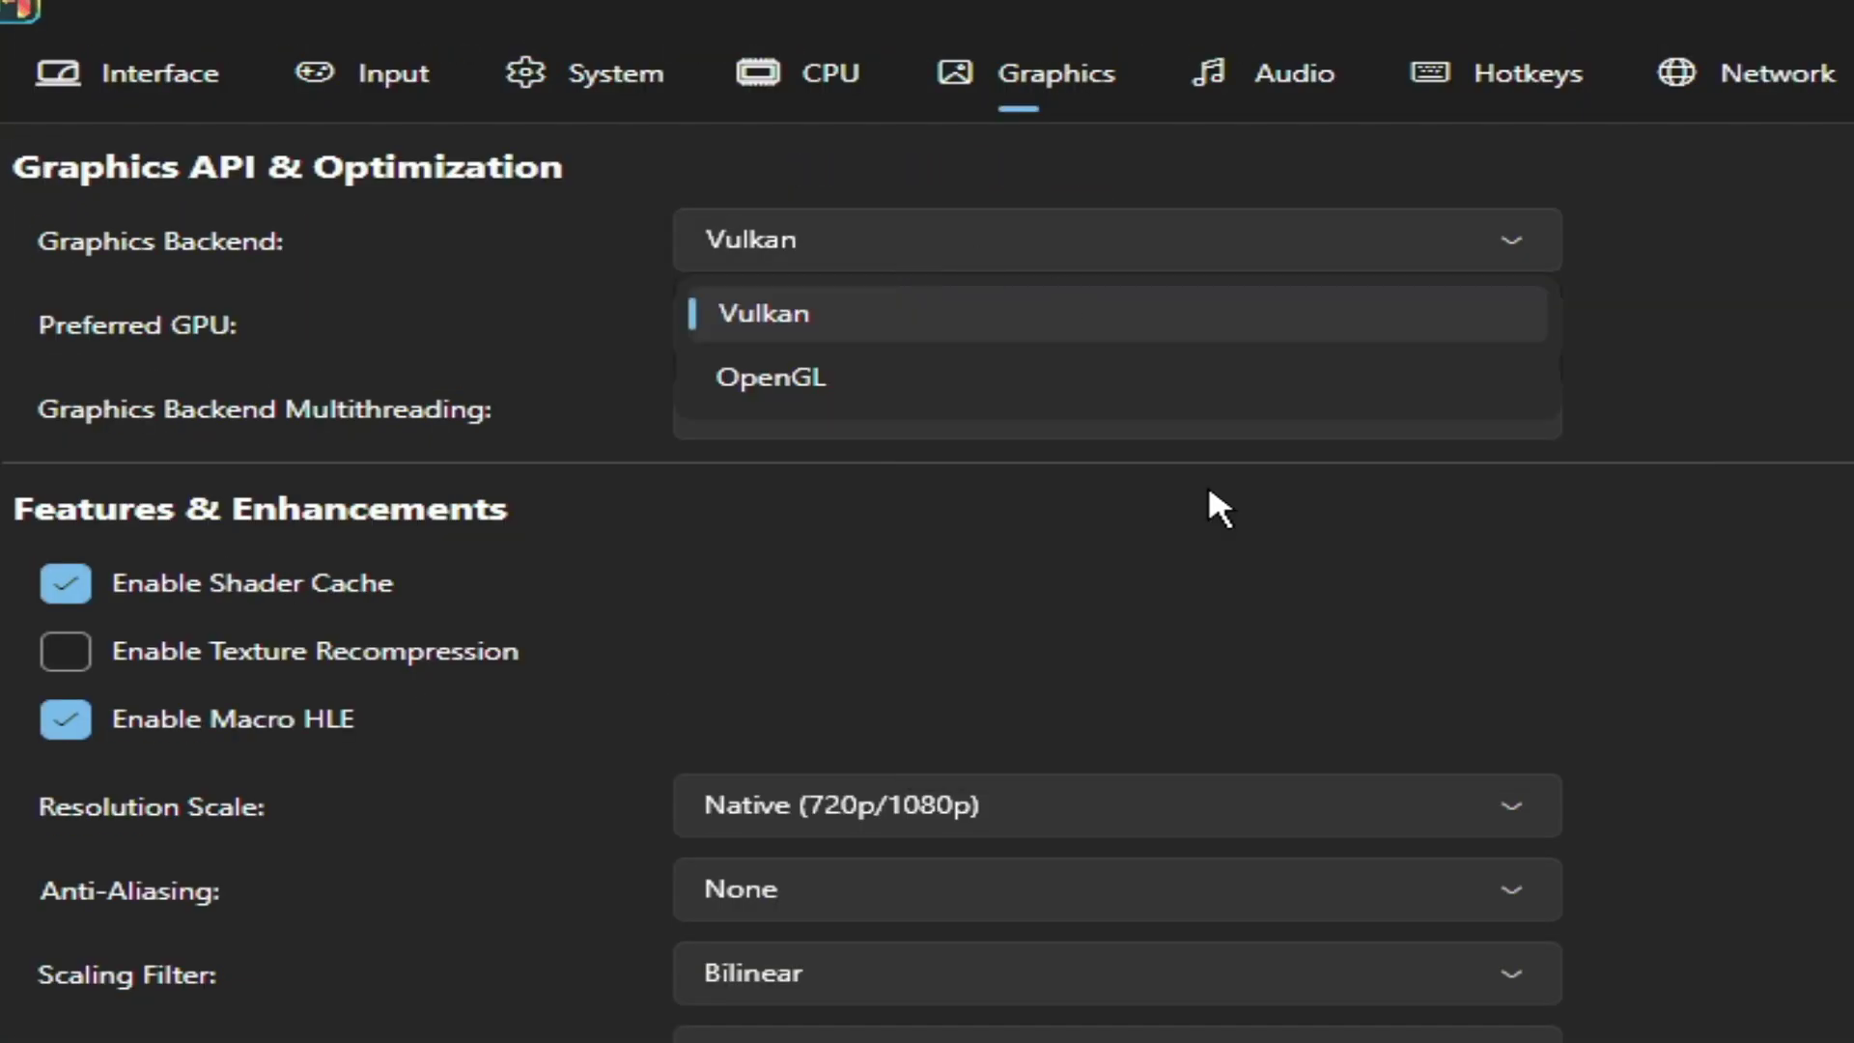
{"action": "left_click", "coordinate": [825, 308]}
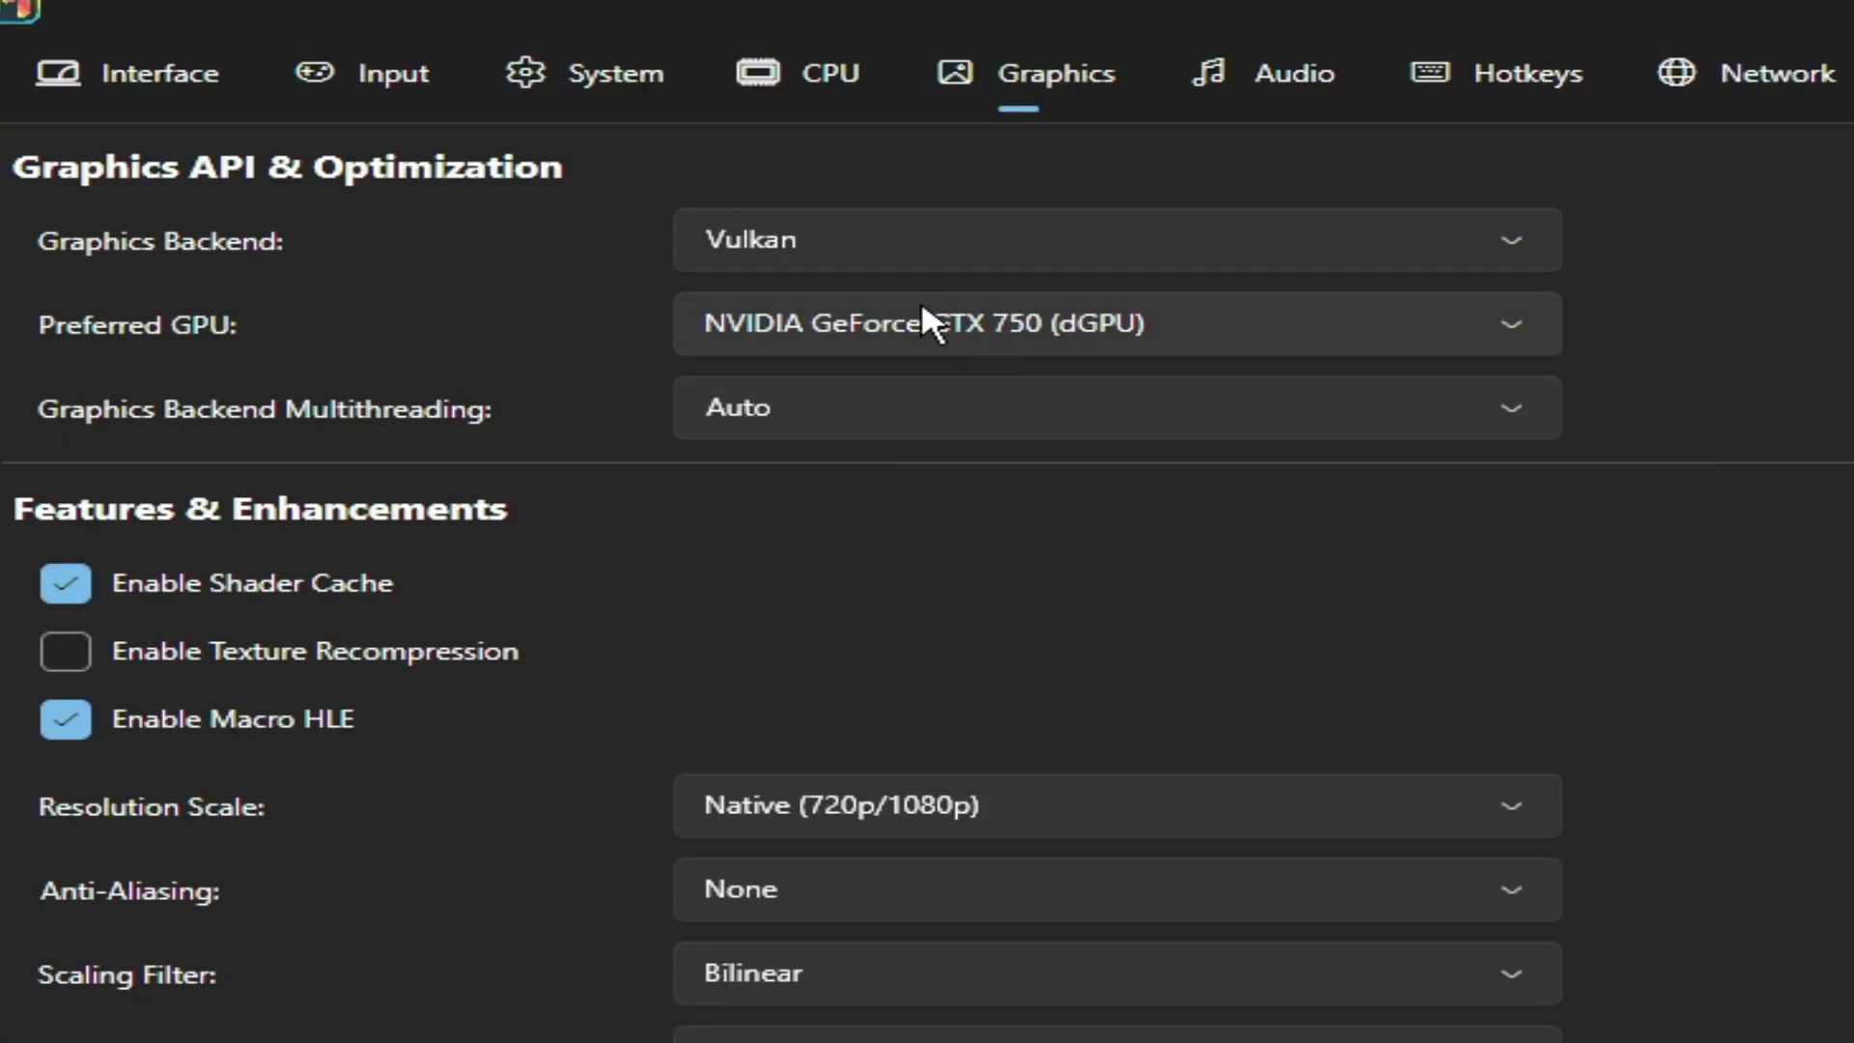
{"action": "left_click", "coordinate": [1120, 323]}
{"action": "left_click", "coordinate": [944, 396]}
{"action": "mouse_move", "coordinate": [43, 650]}
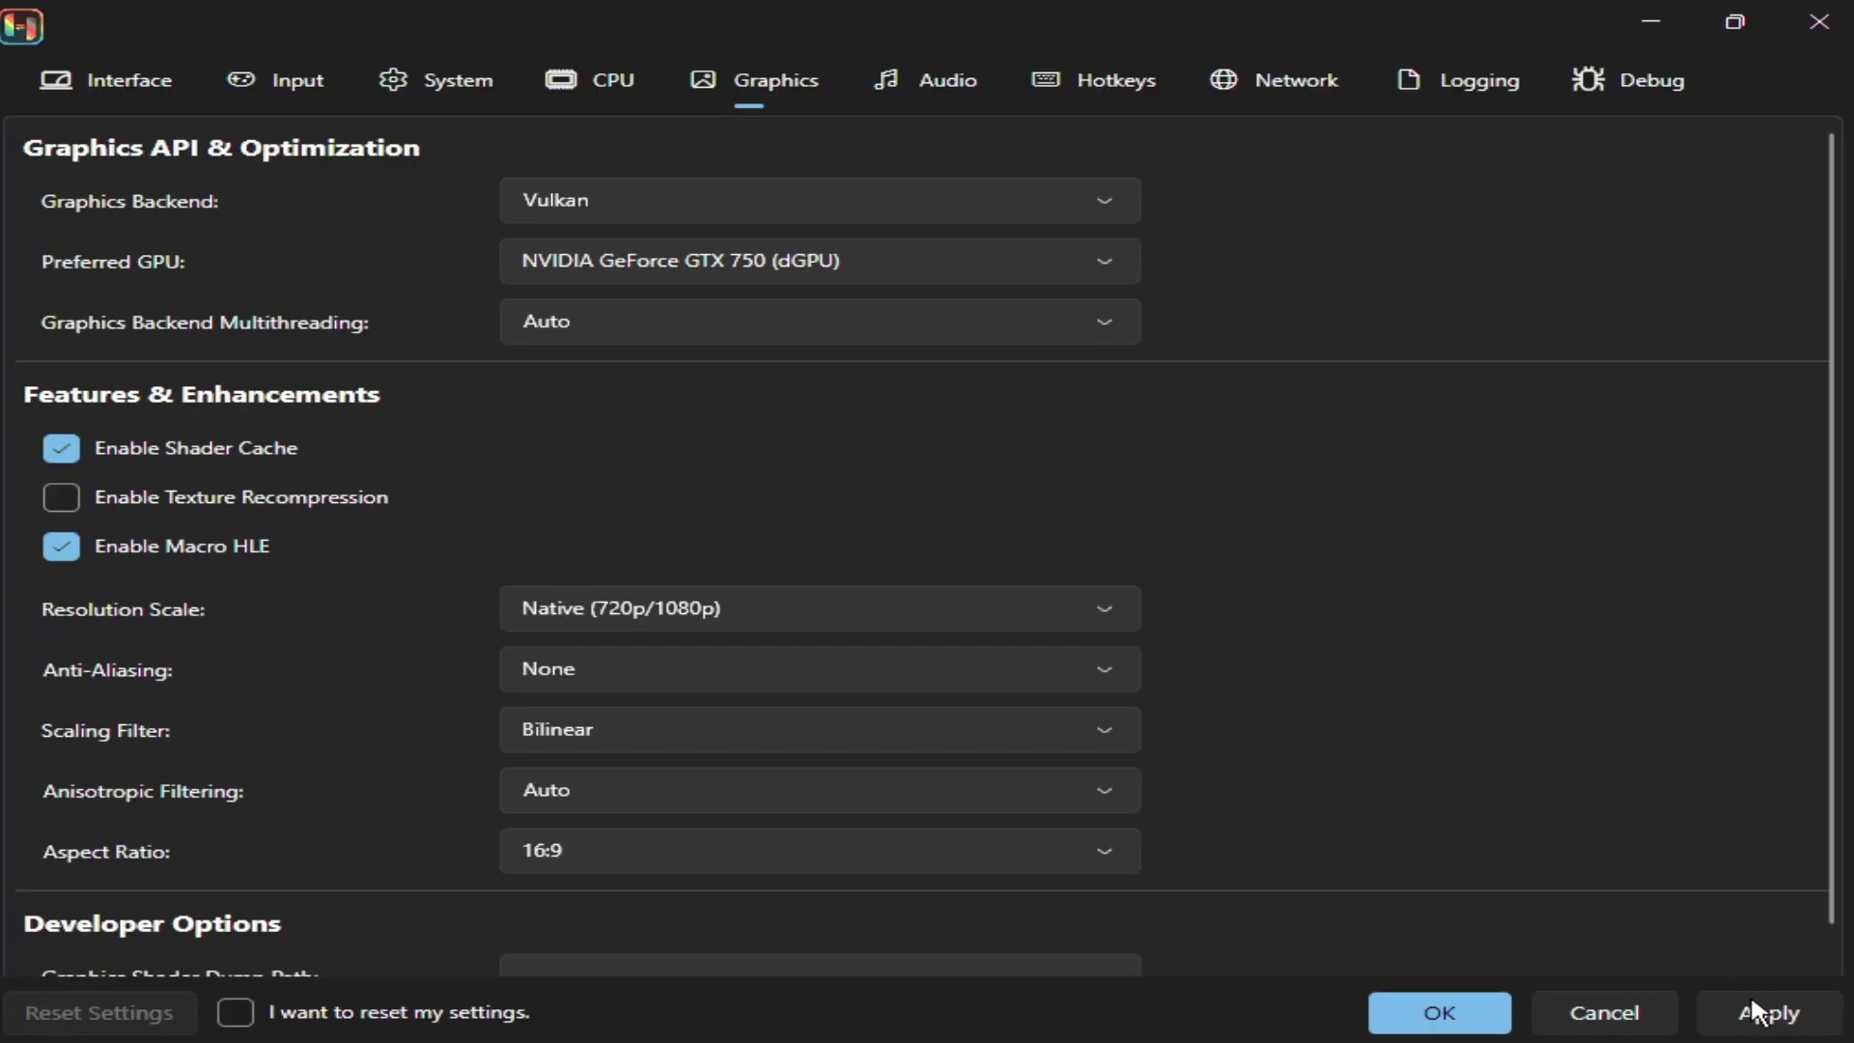
{"action": "left_click", "coordinate": [1439, 1012]}
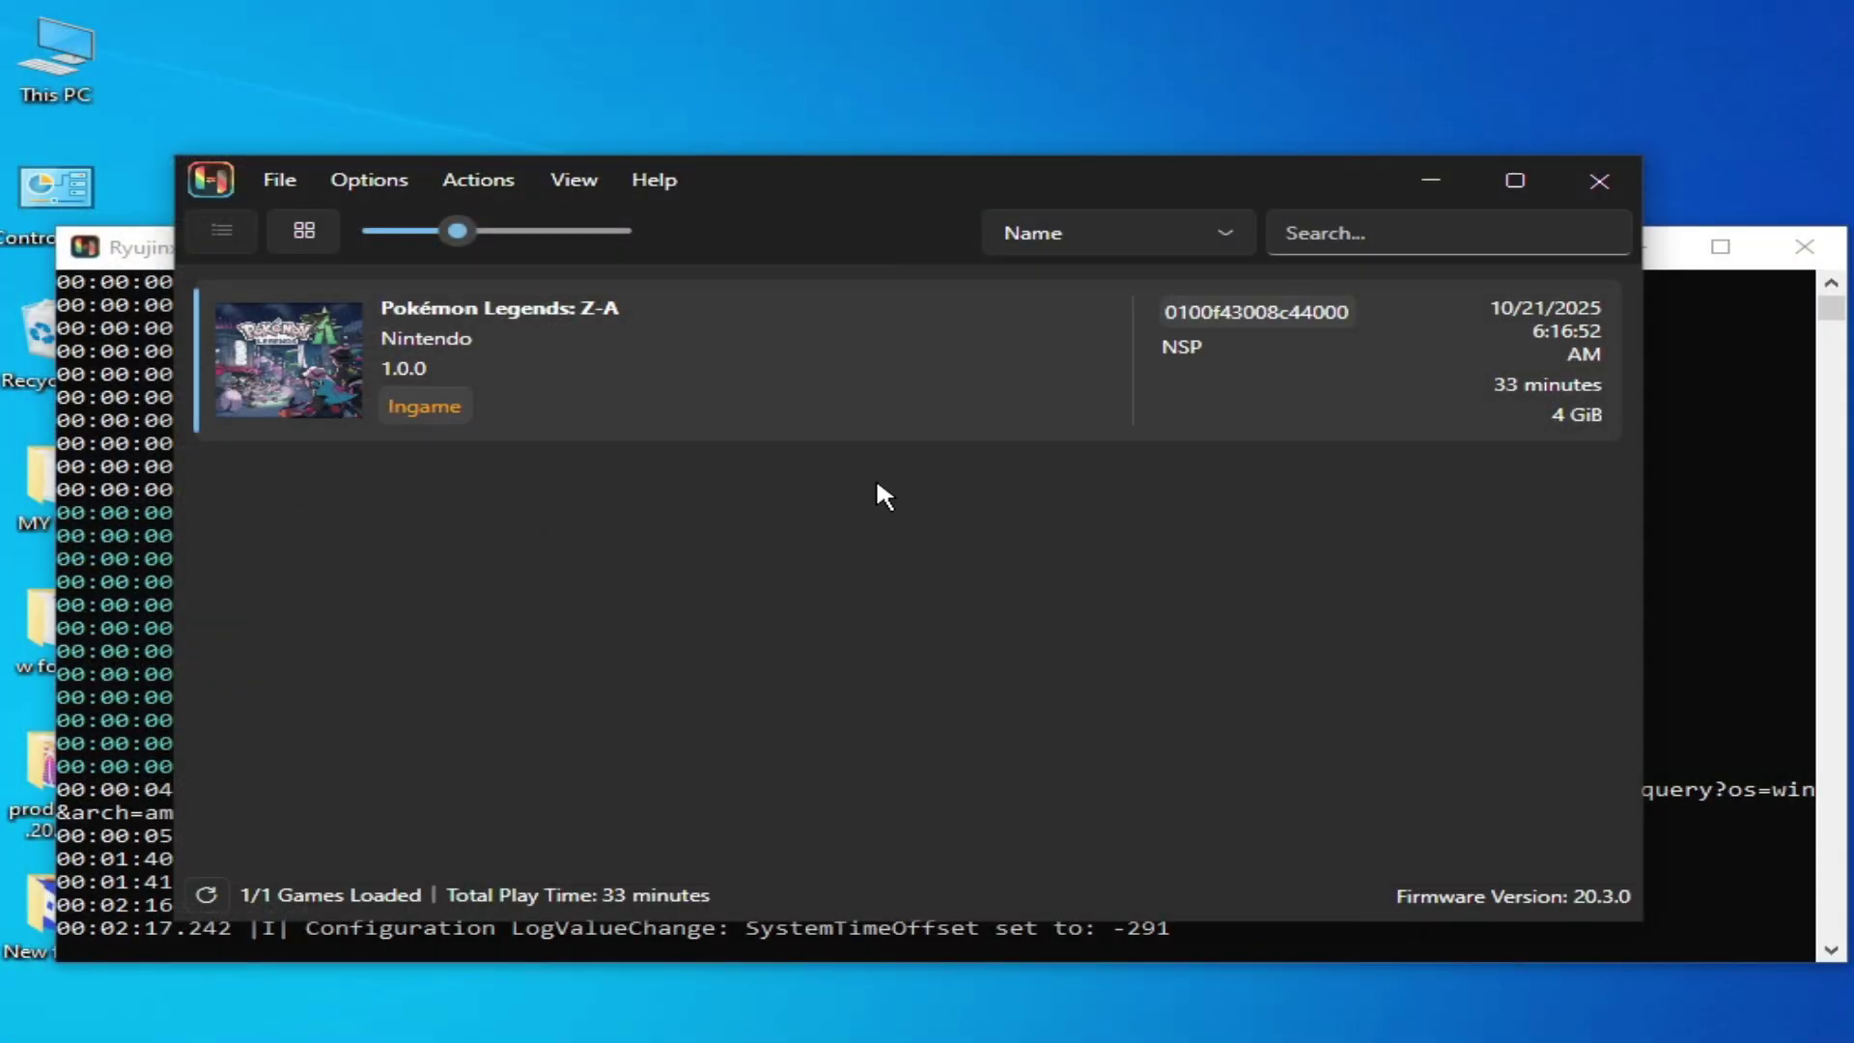
Step: Start Pokémon Legends: Z-A and stop the emulation while the game is loading
{"action": "right_click", "coordinate": [538, 324]}
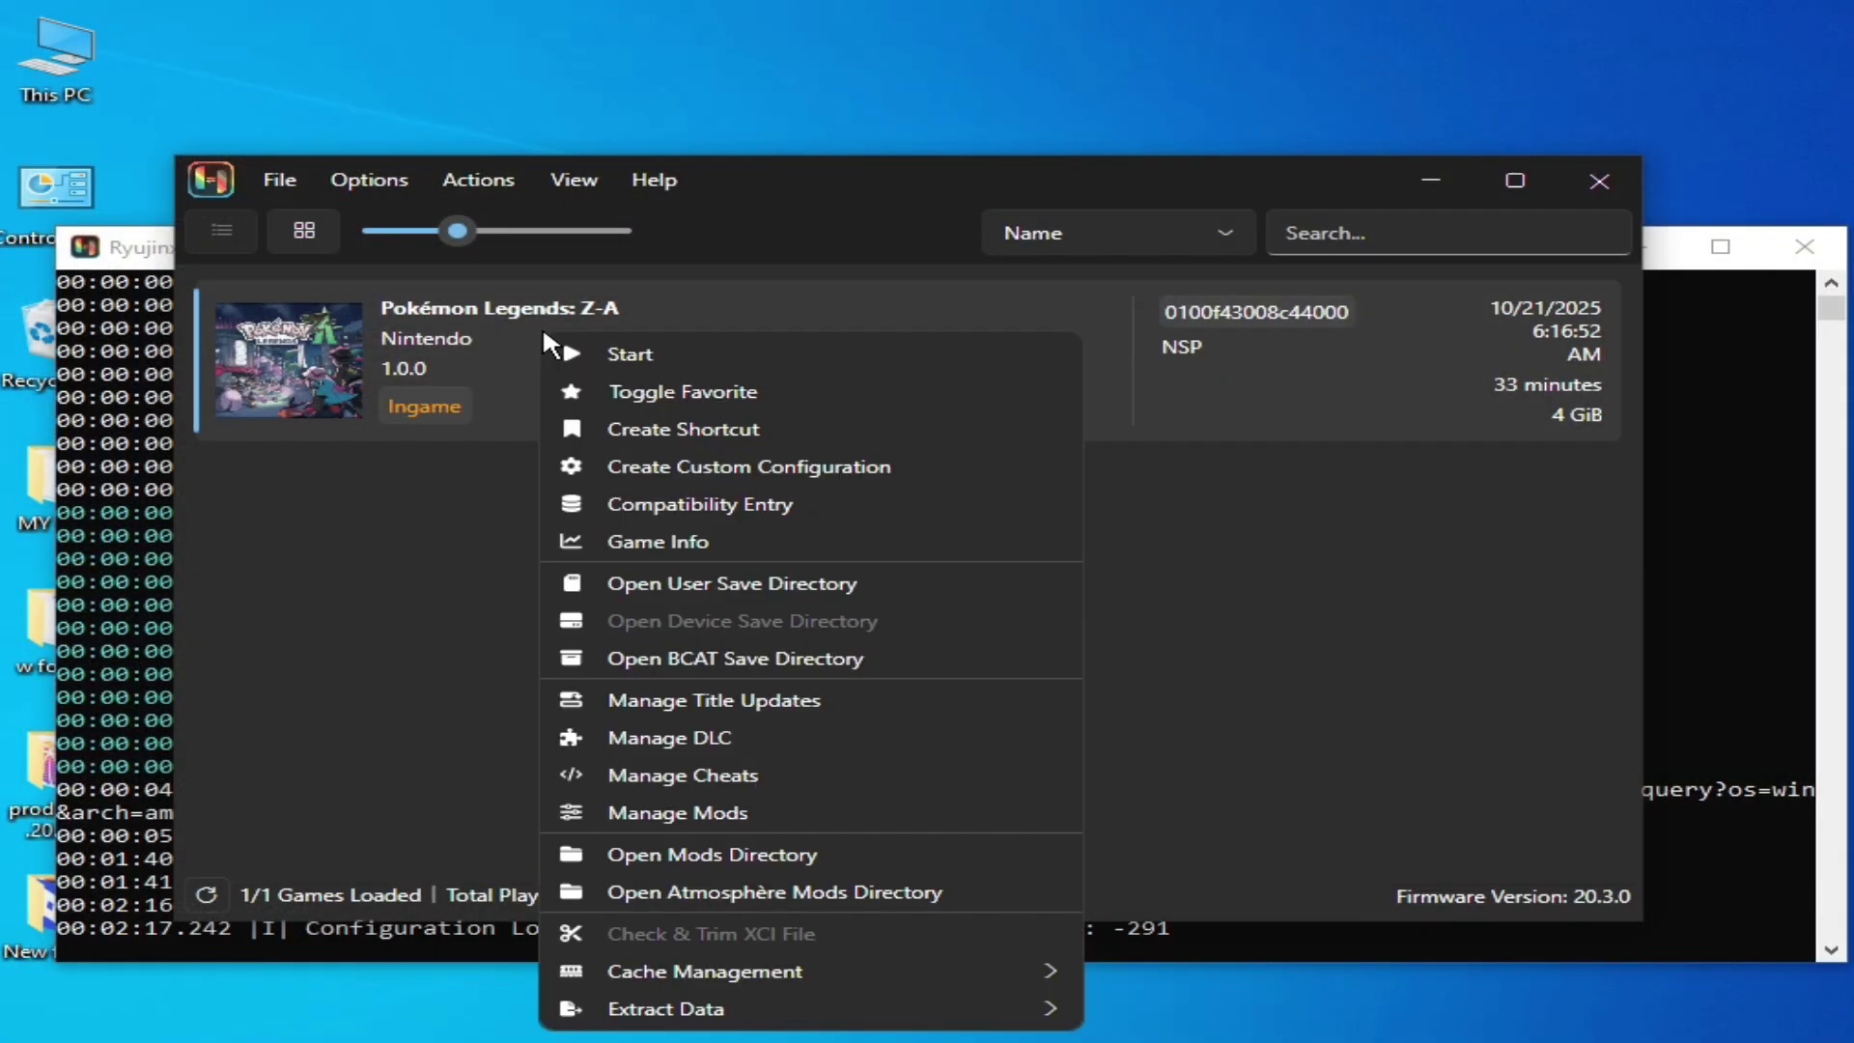
{"action": "left_click", "coordinate": [611, 348]}
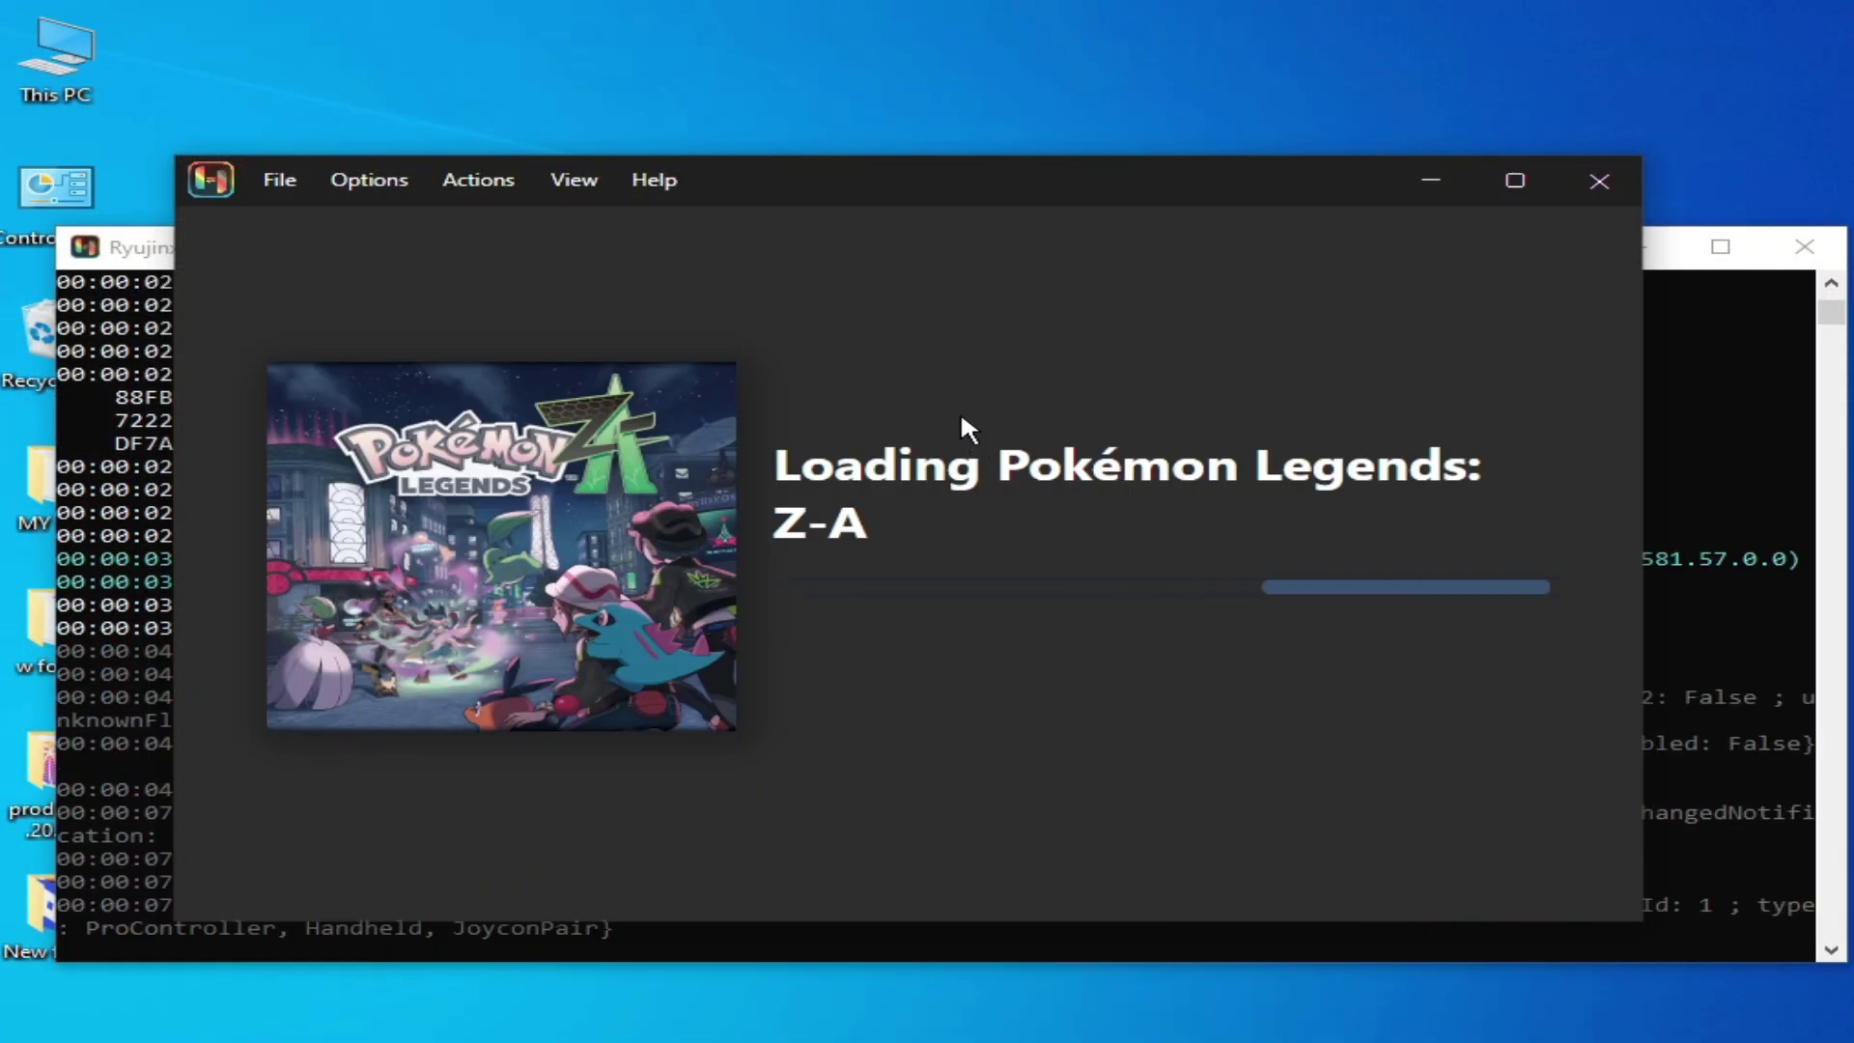
{"action": "left_click", "coordinate": [455, 185]}
{"action": "left_click", "coordinate": [501, 255]}
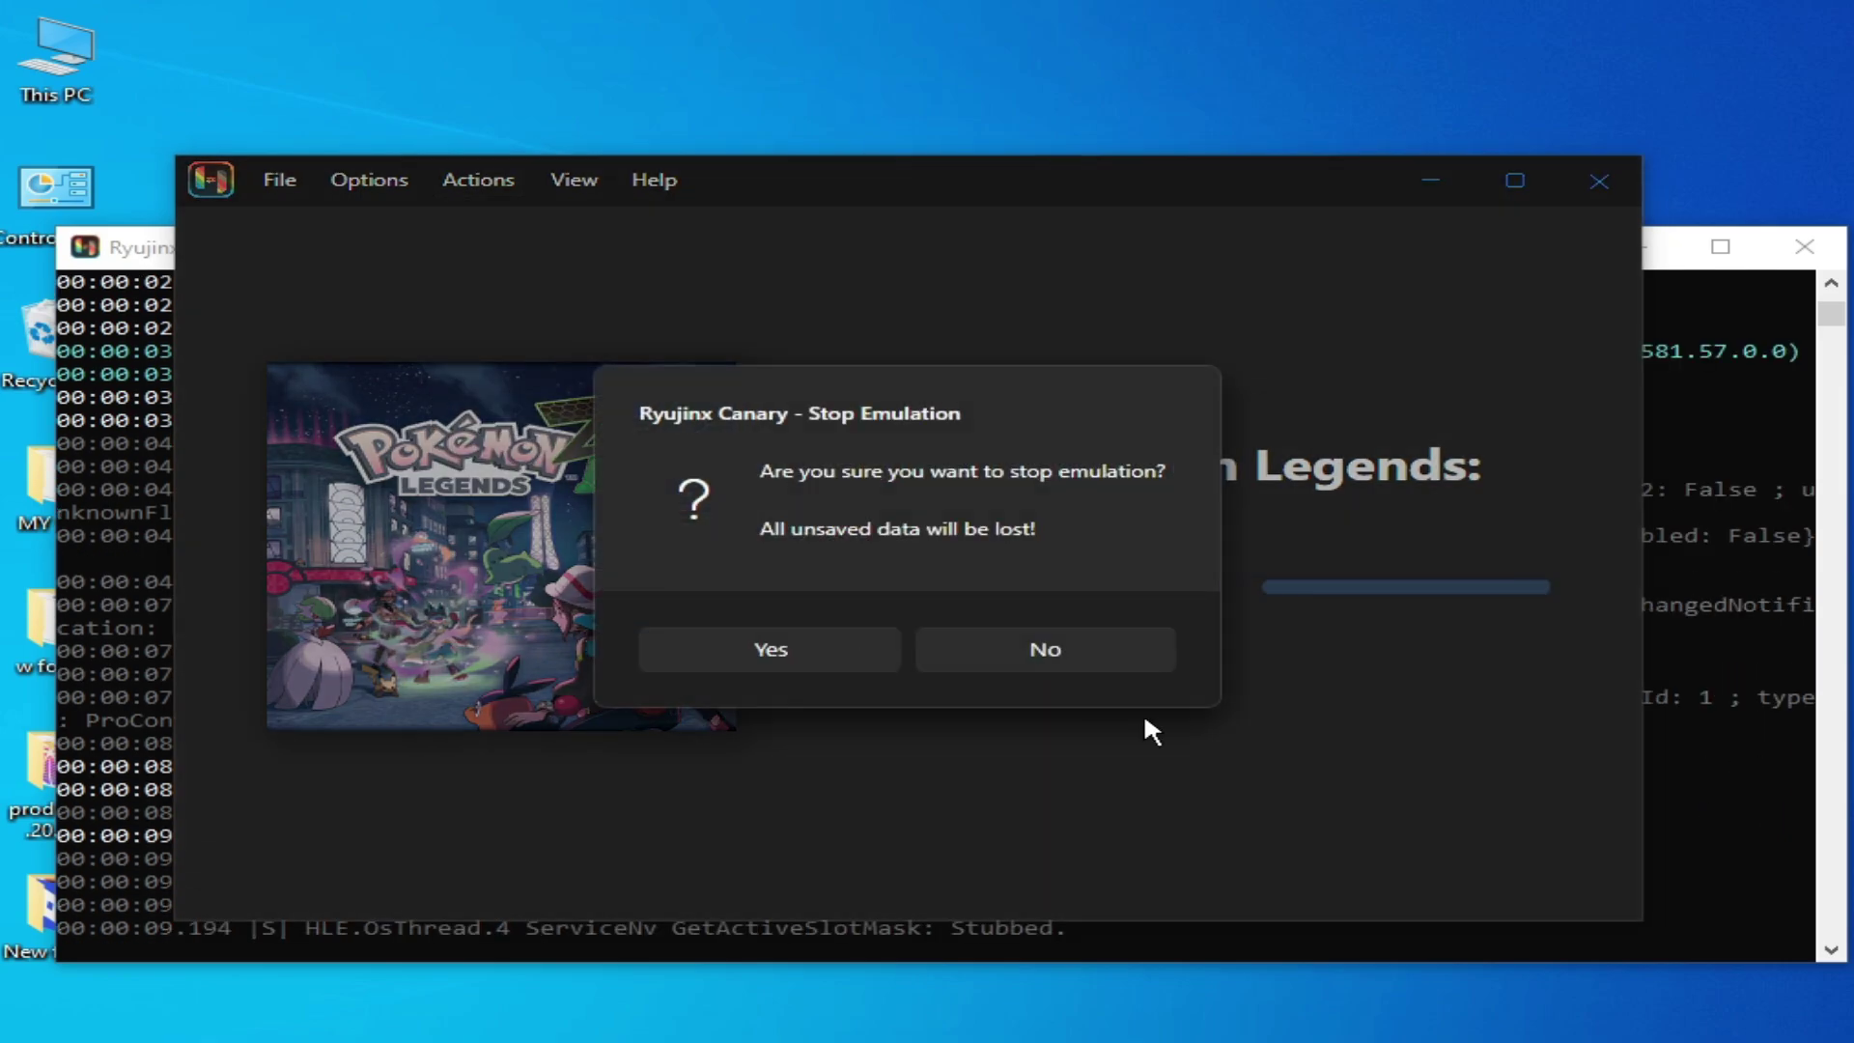
{"action": "left_click", "coordinate": [836, 668]}
Step: Check the cache management options of Pokémon Legends: Z-A for caches that can be purged
{"action": "mouse_move", "coordinate": [843, 971]}
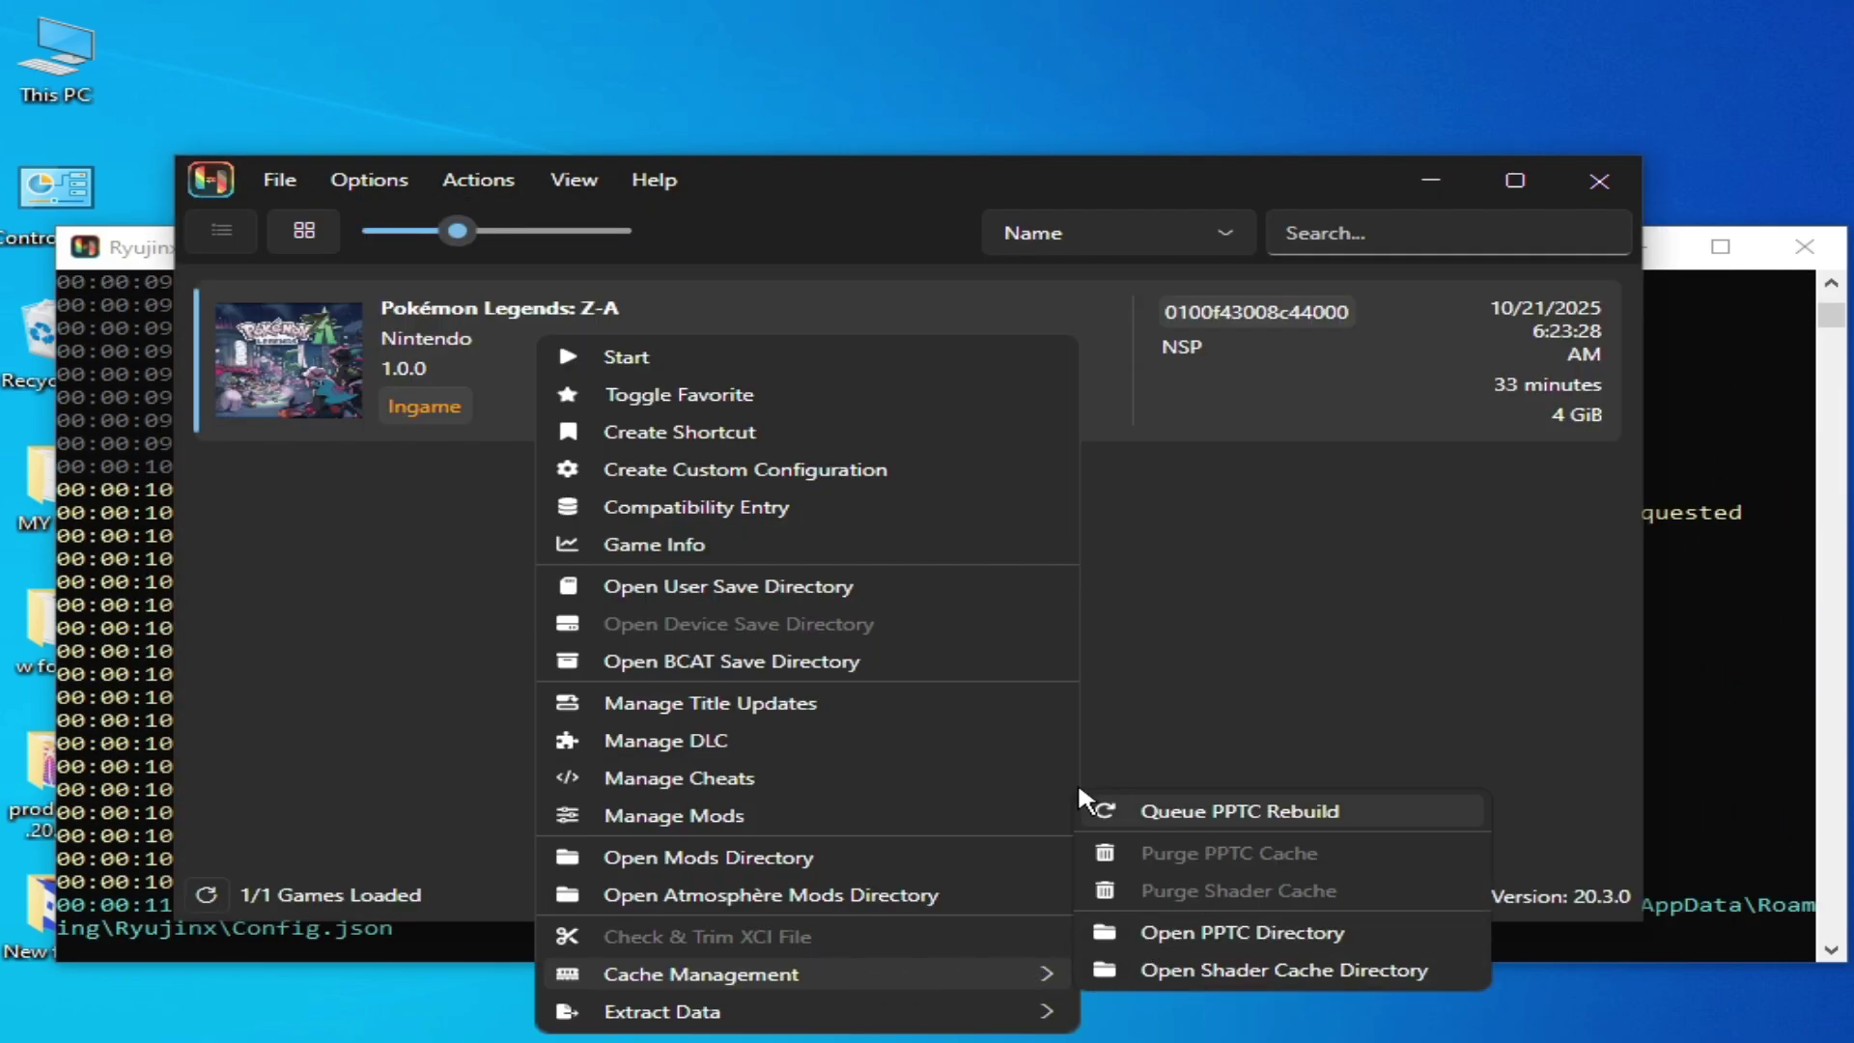
{"action": "left_click", "coordinate": [413, 567]}
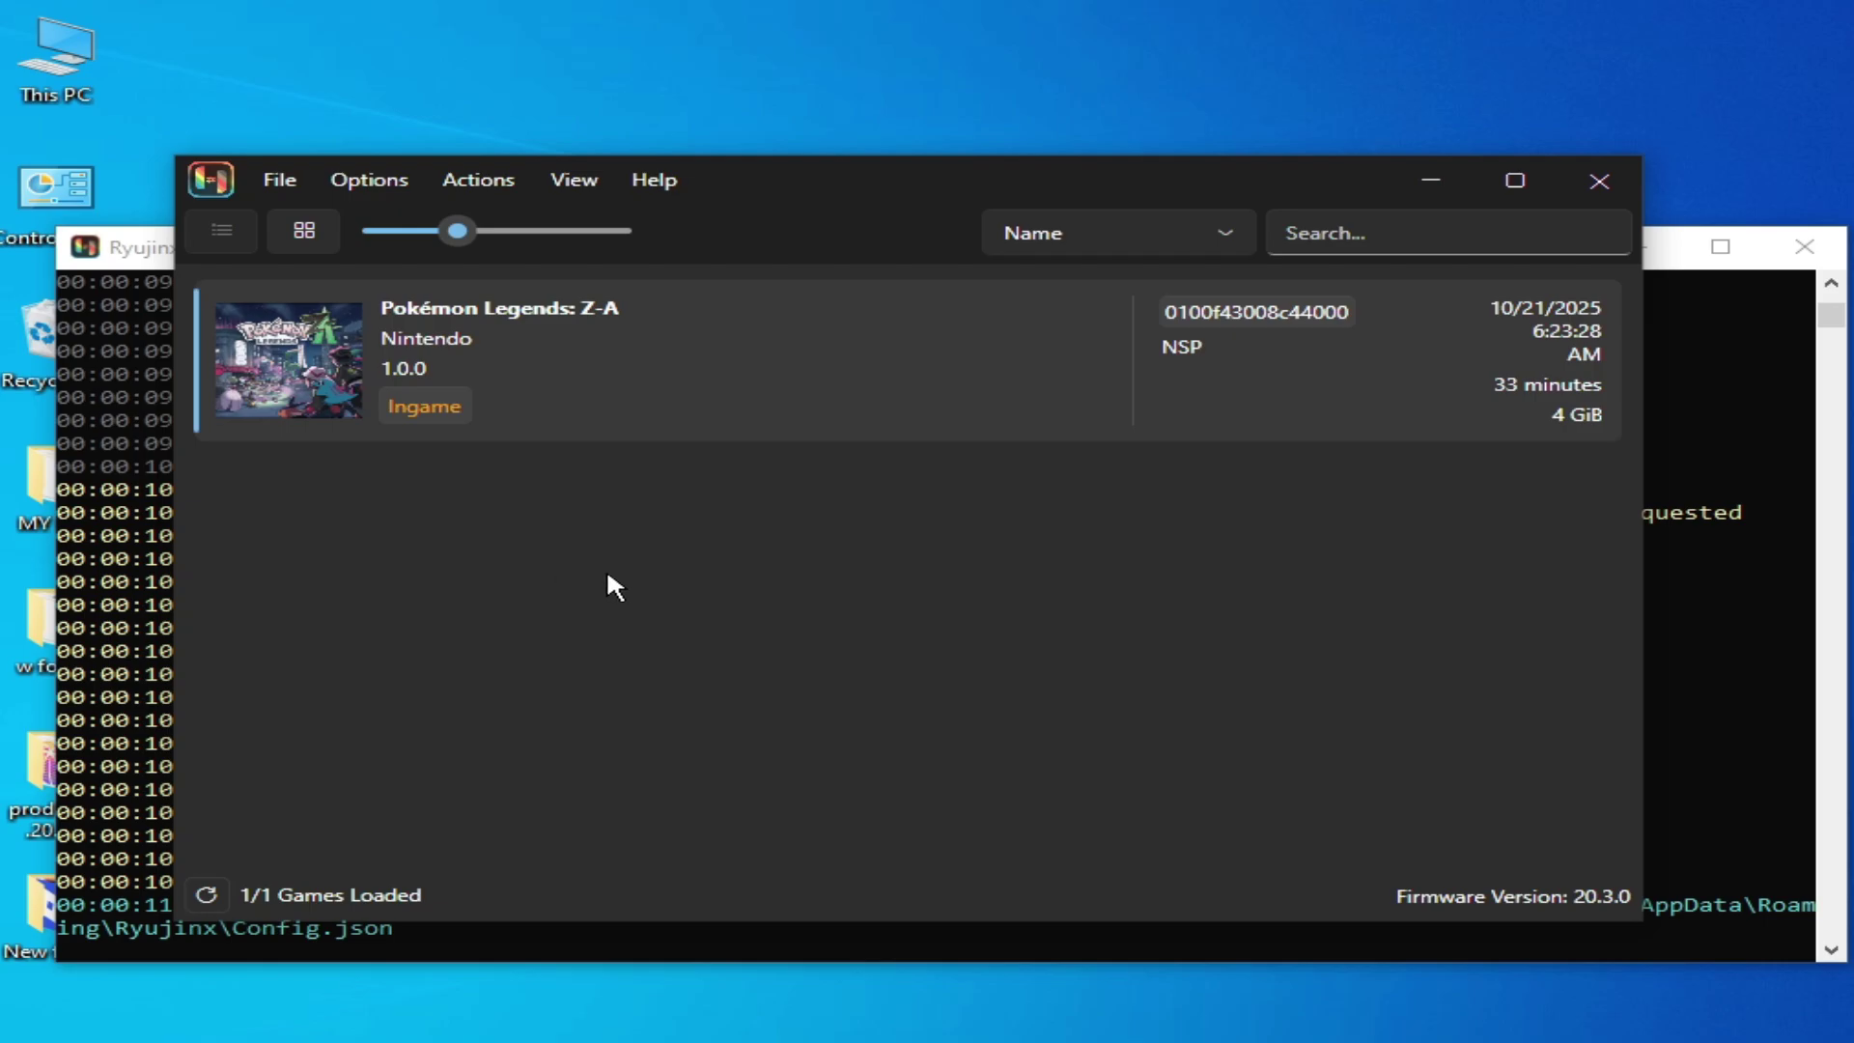
Step: Change the graphics backend to OpenGL in the emulator's graphics settings
{"action": "left_click", "coordinate": [365, 180]}
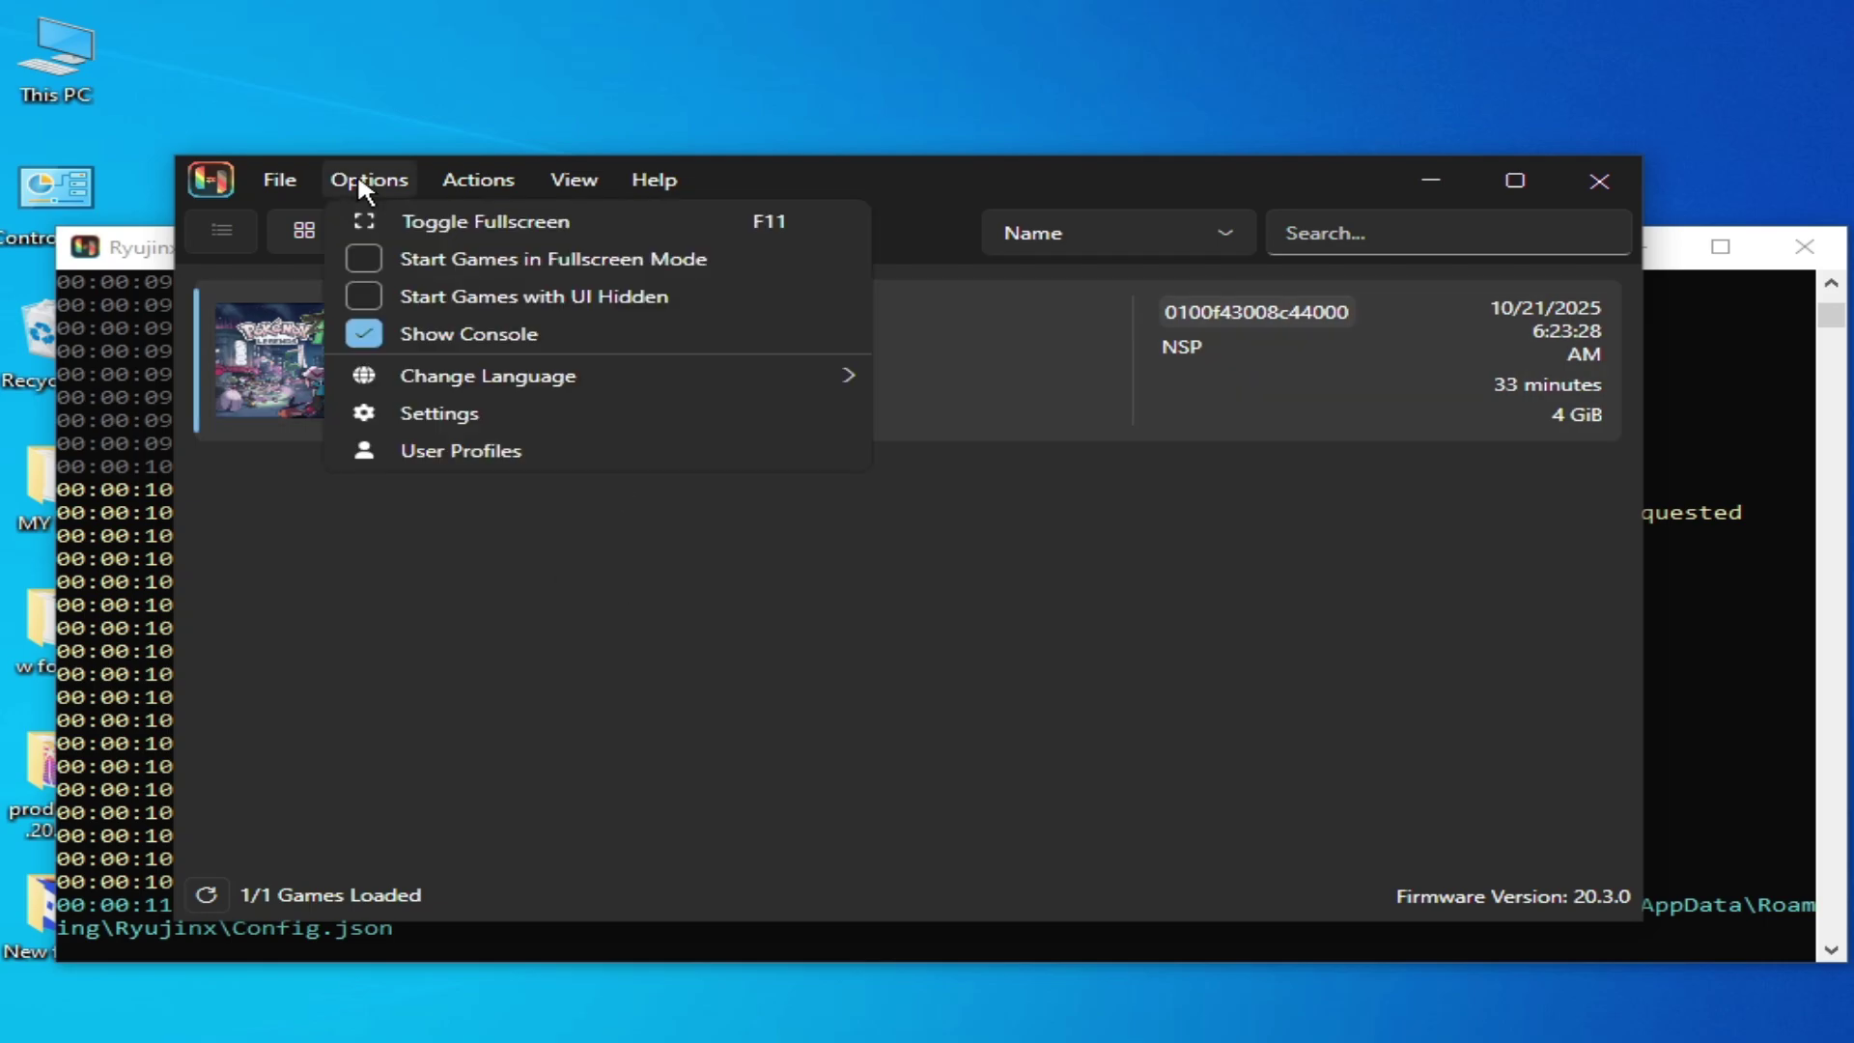
{"action": "left_click", "coordinate": [430, 413]}
{"action": "left_click", "coordinate": [739, 57]}
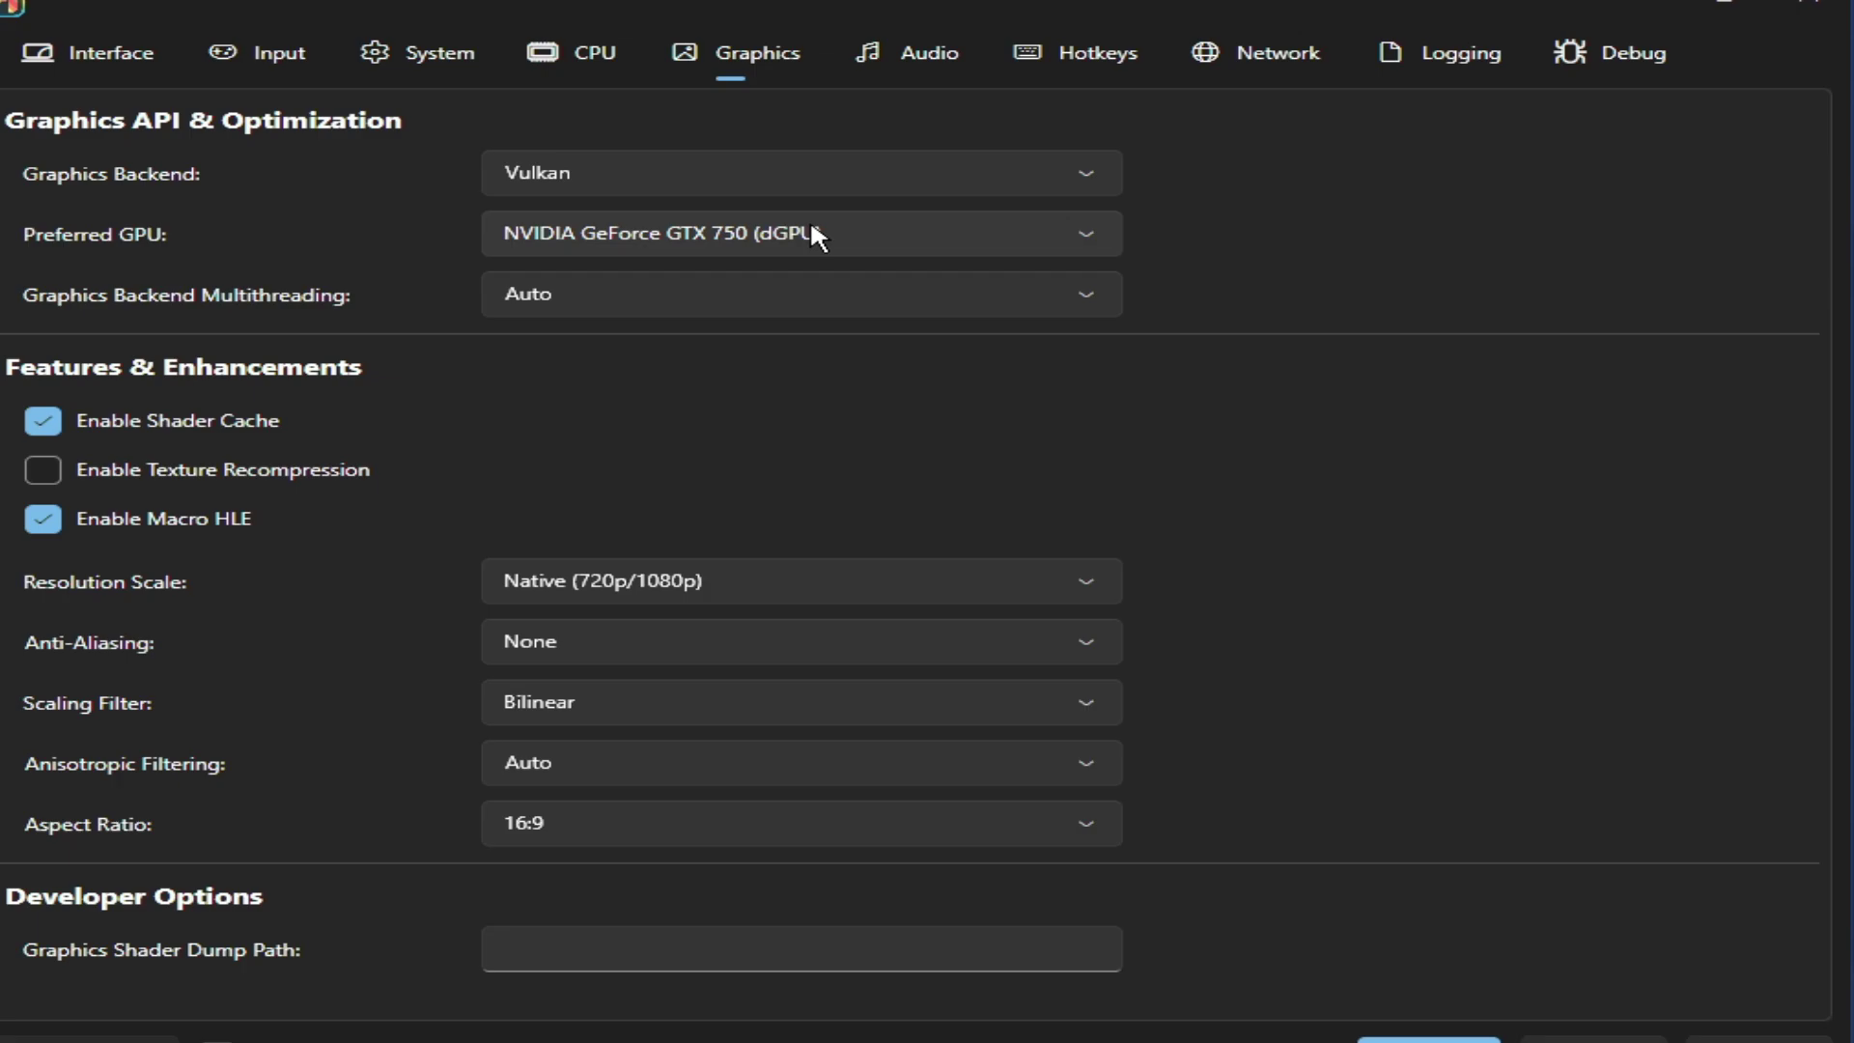
{"action": "left_click", "coordinate": [807, 175]}
{"action": "left_click", "coordinate": [613, 278]}
{"action": "left_click", "coordinate": [1726, 10]}
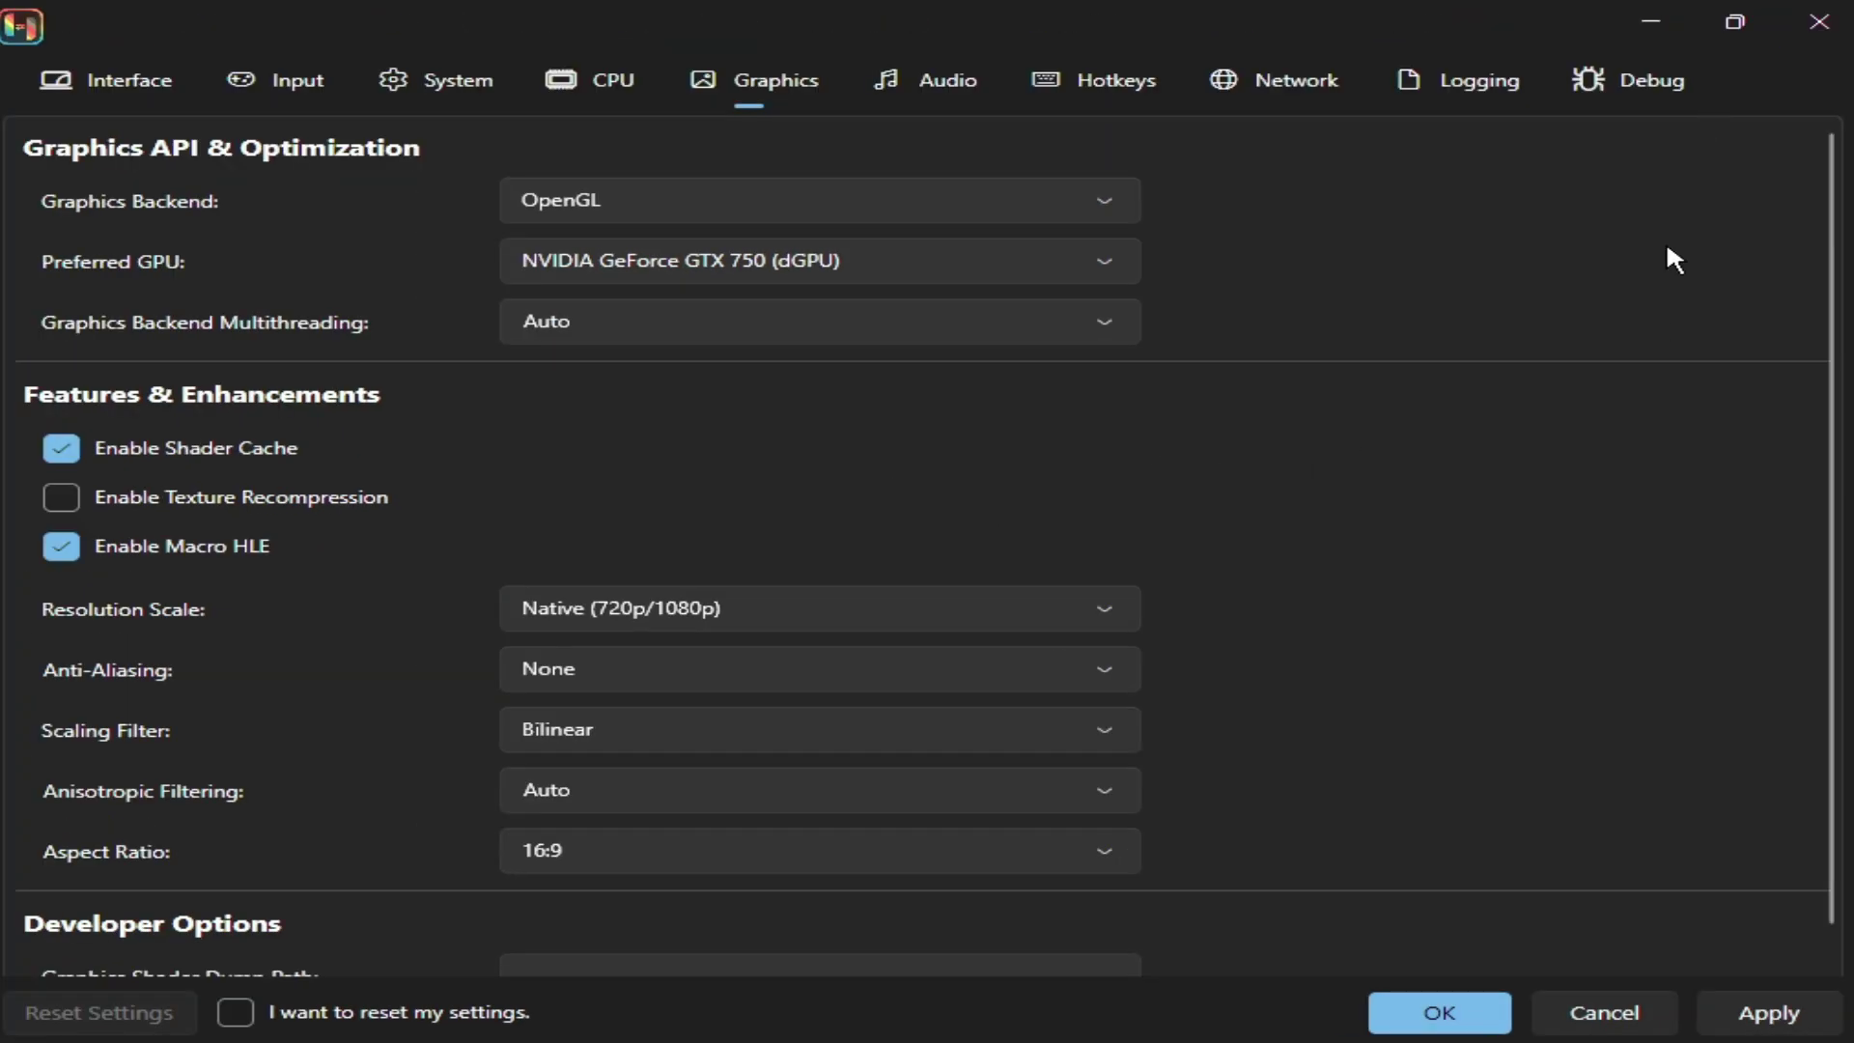
Step: Set the DRAM size to 4GiB in the system settings, and apply and save the settings
{"action": "left_click", "coordinate": [454, 77]}
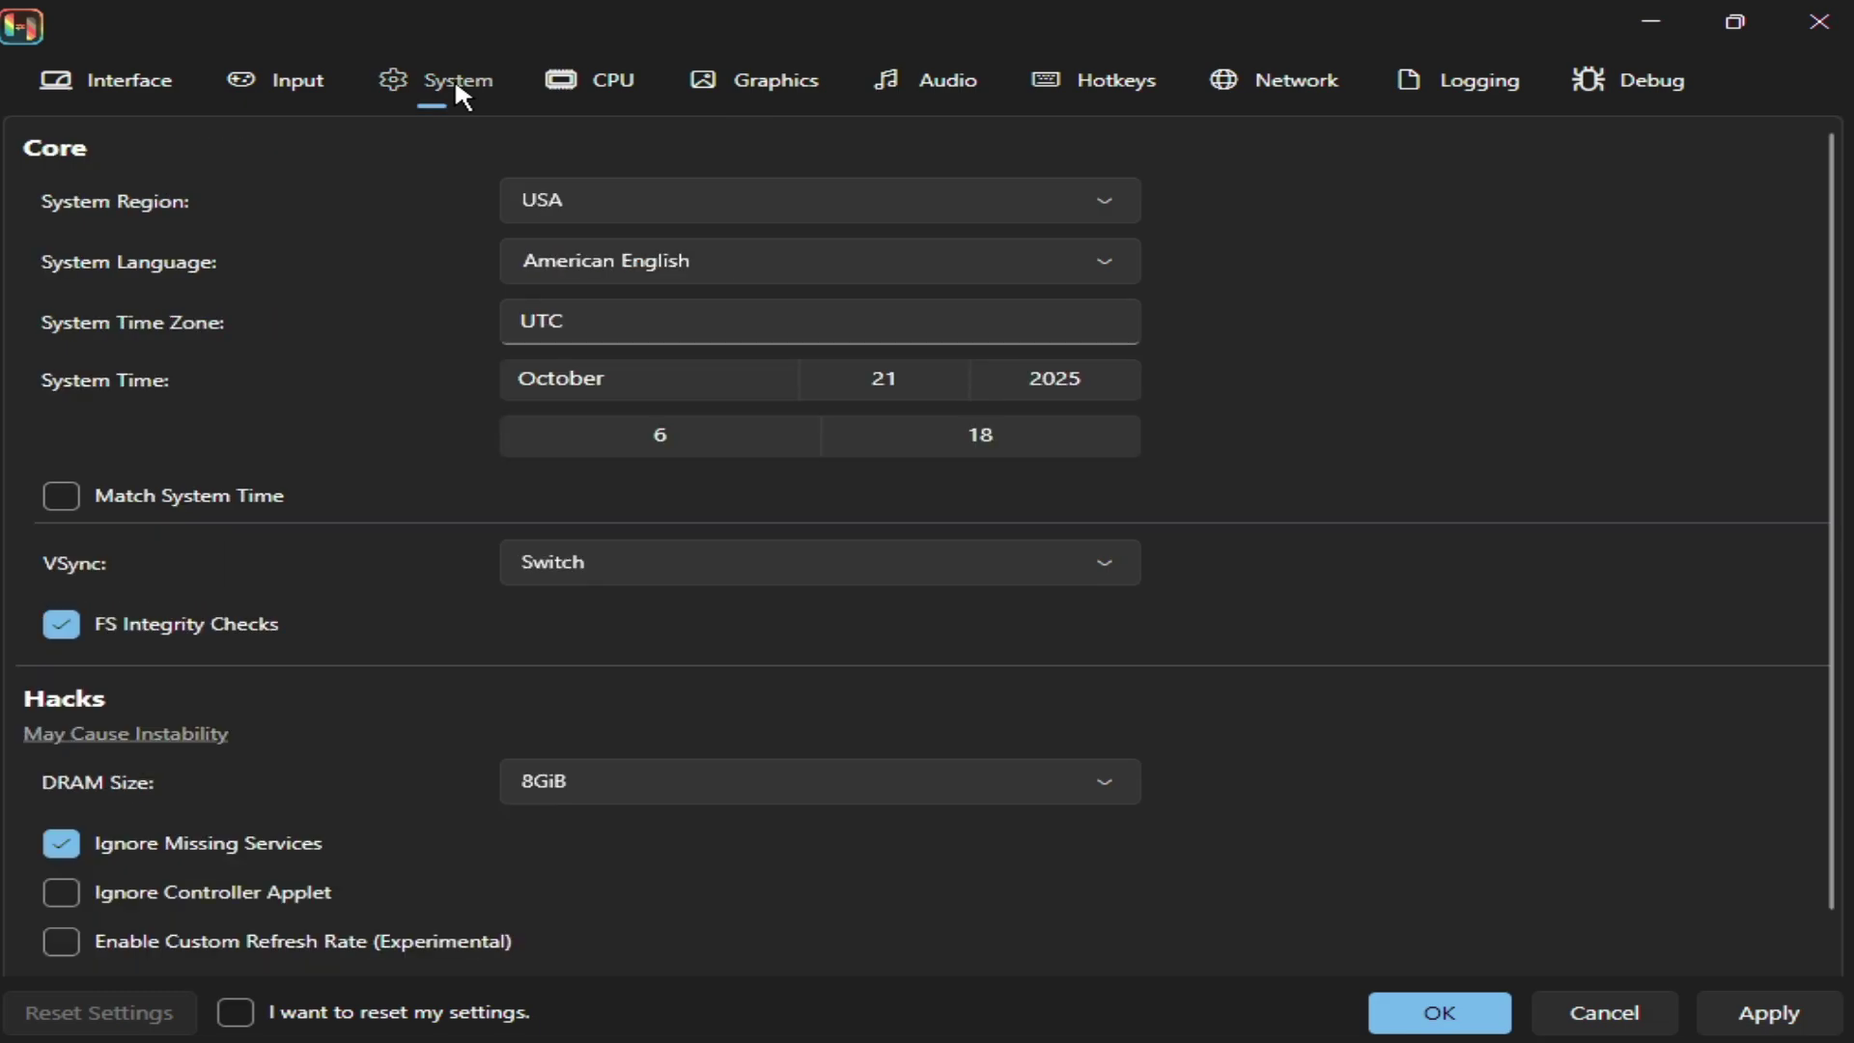
{"action": "left_click", "coordinate": [619, 783]}
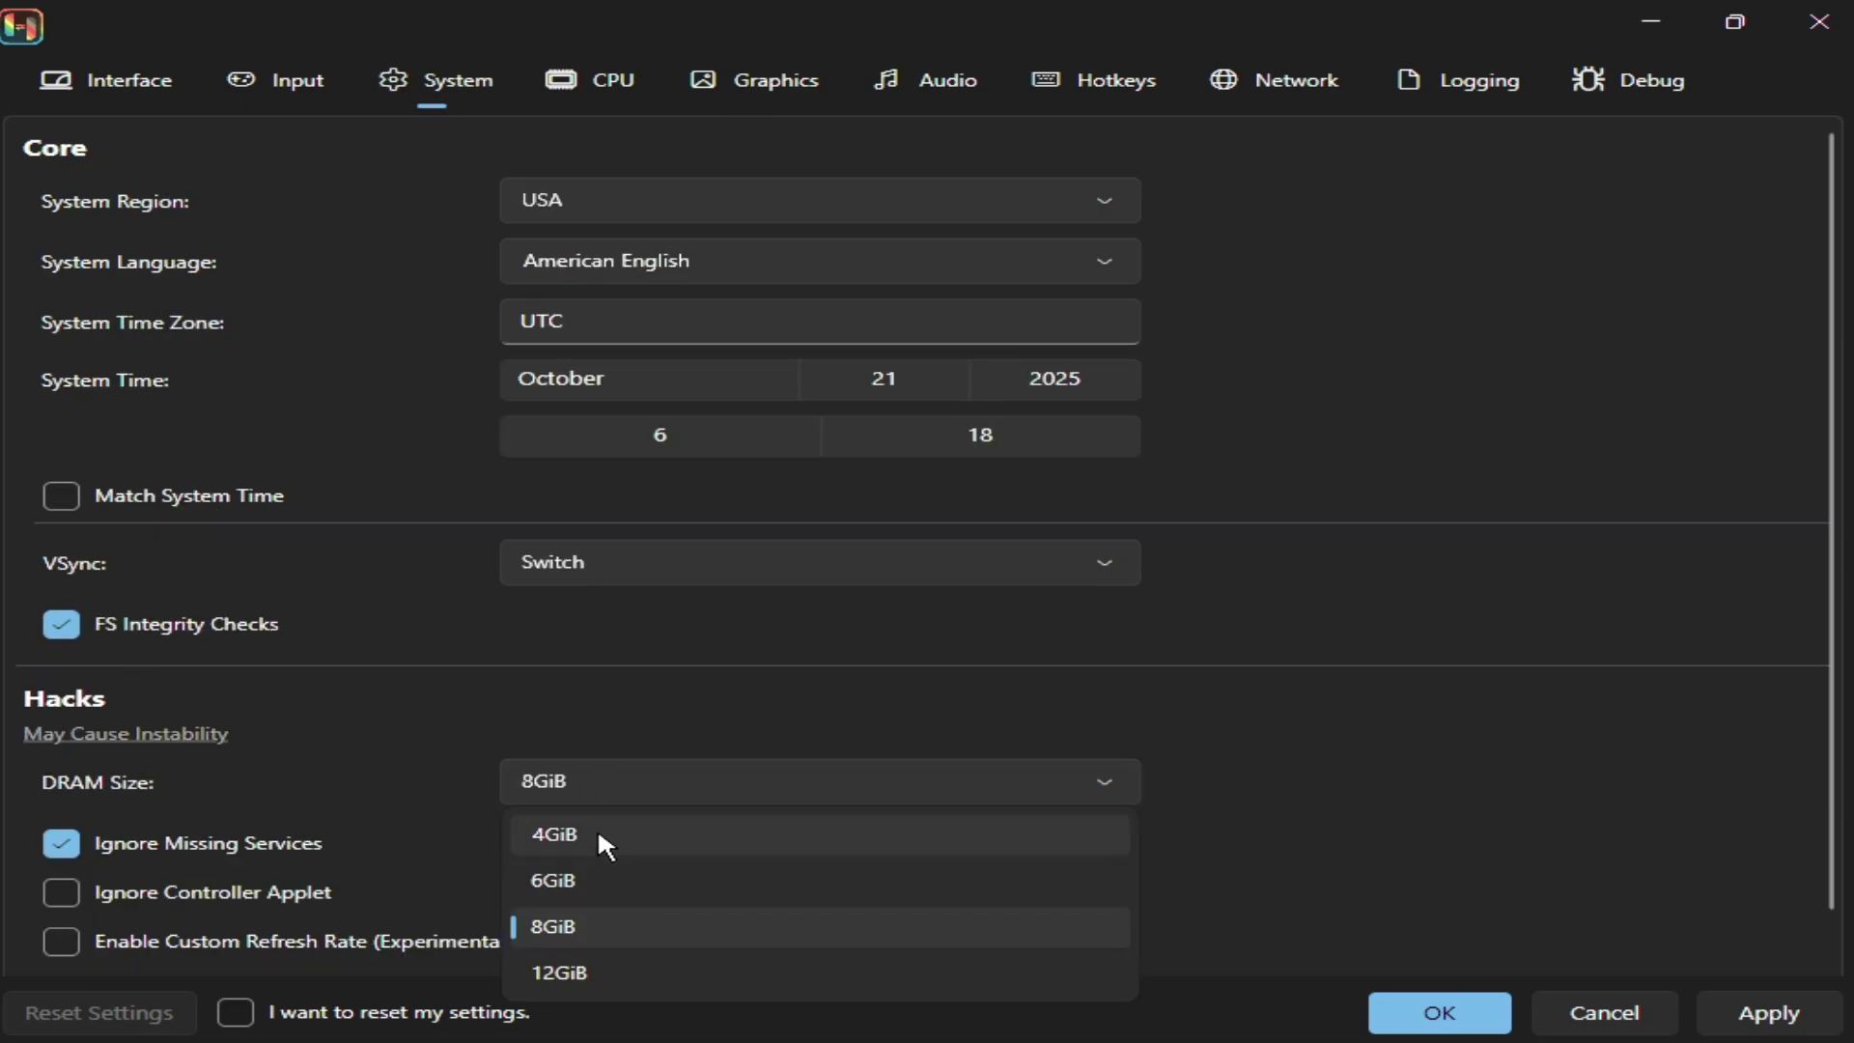
{"action": "left_click", "coordinate": [599, 836]}
{"action": "left_click", "coordinate": [1761, 1014]}
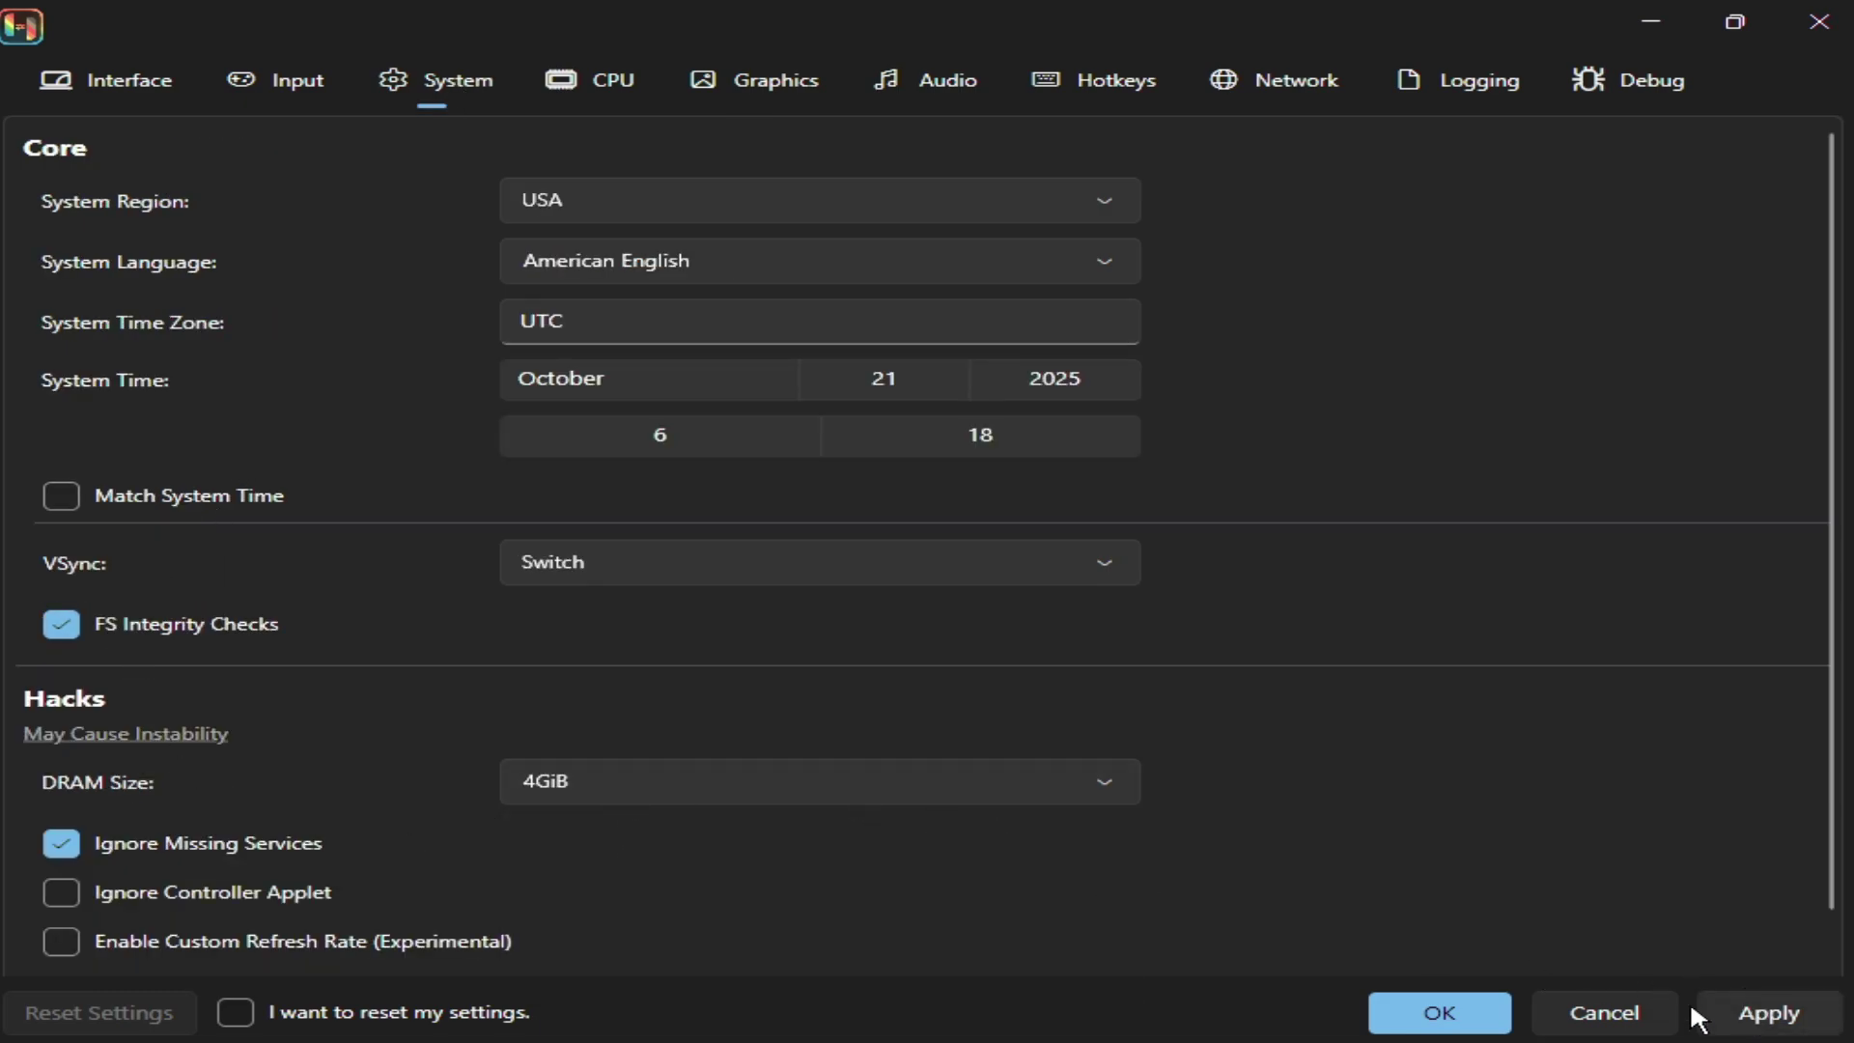
{"action": "left_click", "coordinate": [1440, 1014]}
Step: Check whether the PPTC and shader caches of Pokémon Legends: Z-A can be purged
{"action": "right_click", "coordinate": [573, 288]}
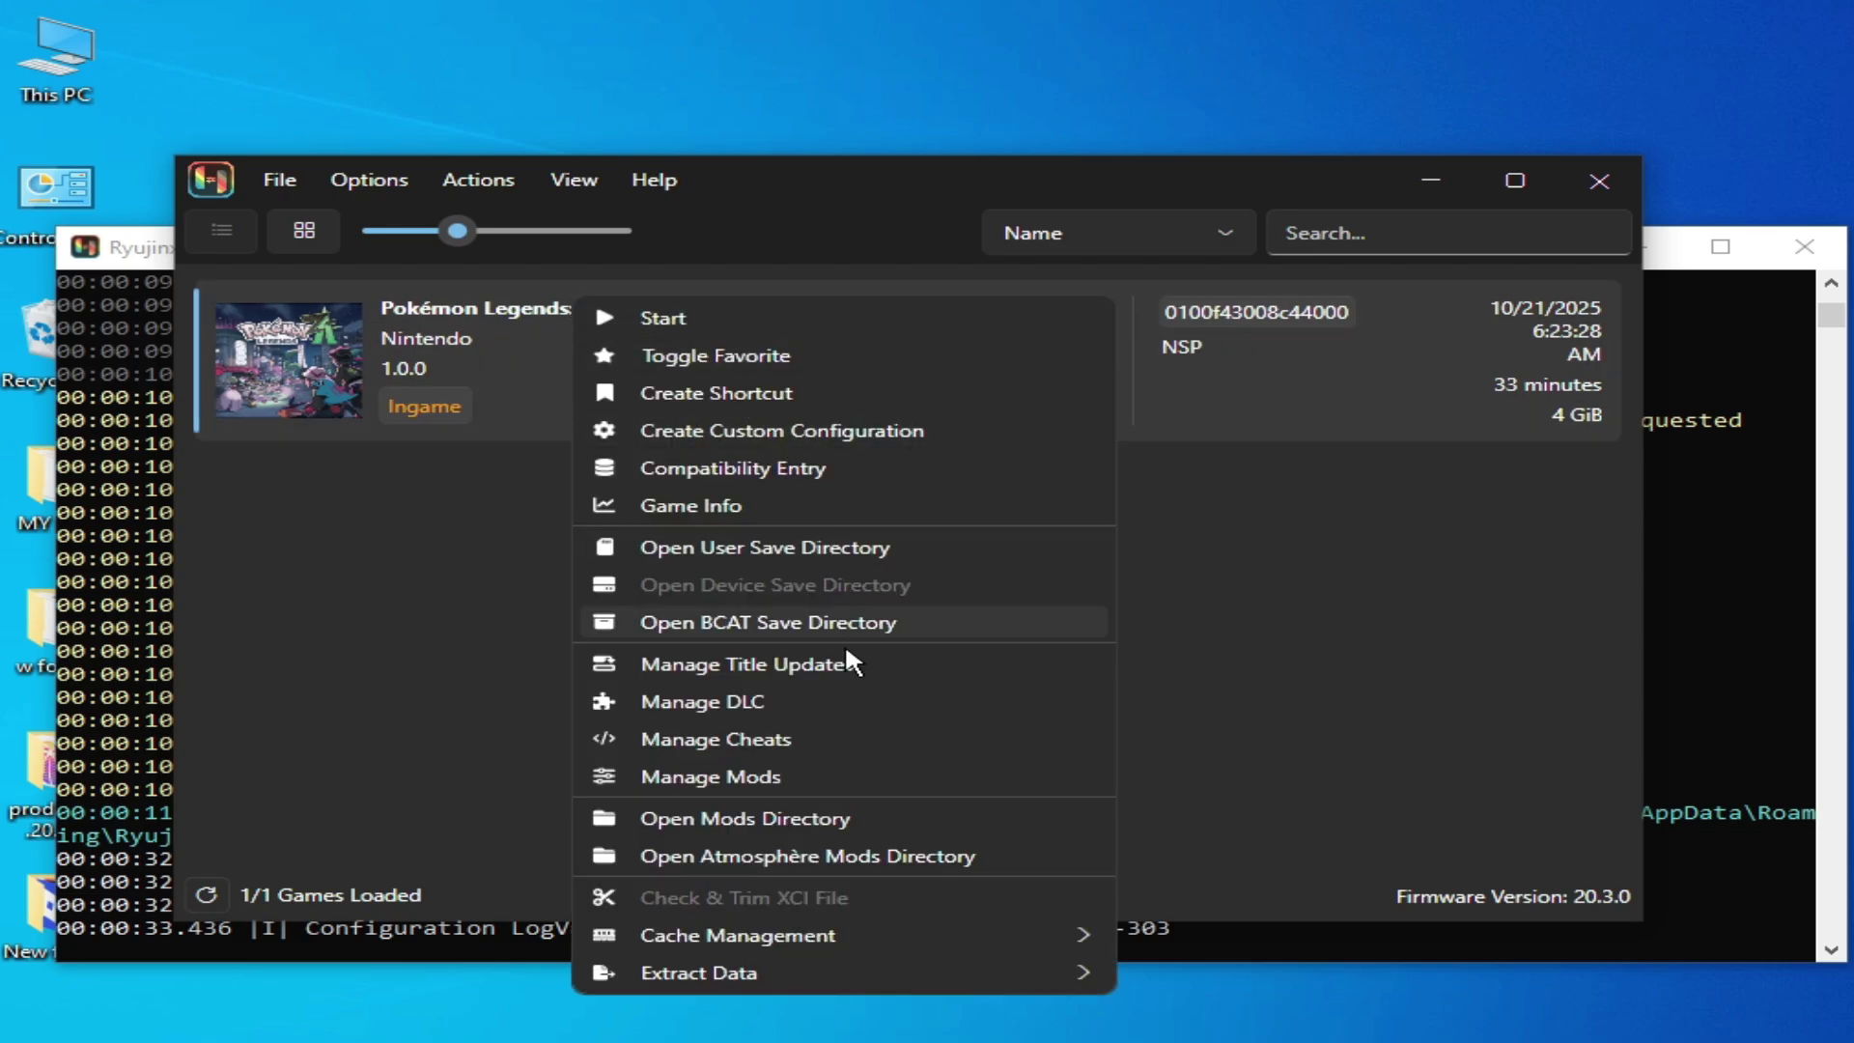
{"action": "mouse_move", "coordinate": [817, 935]}
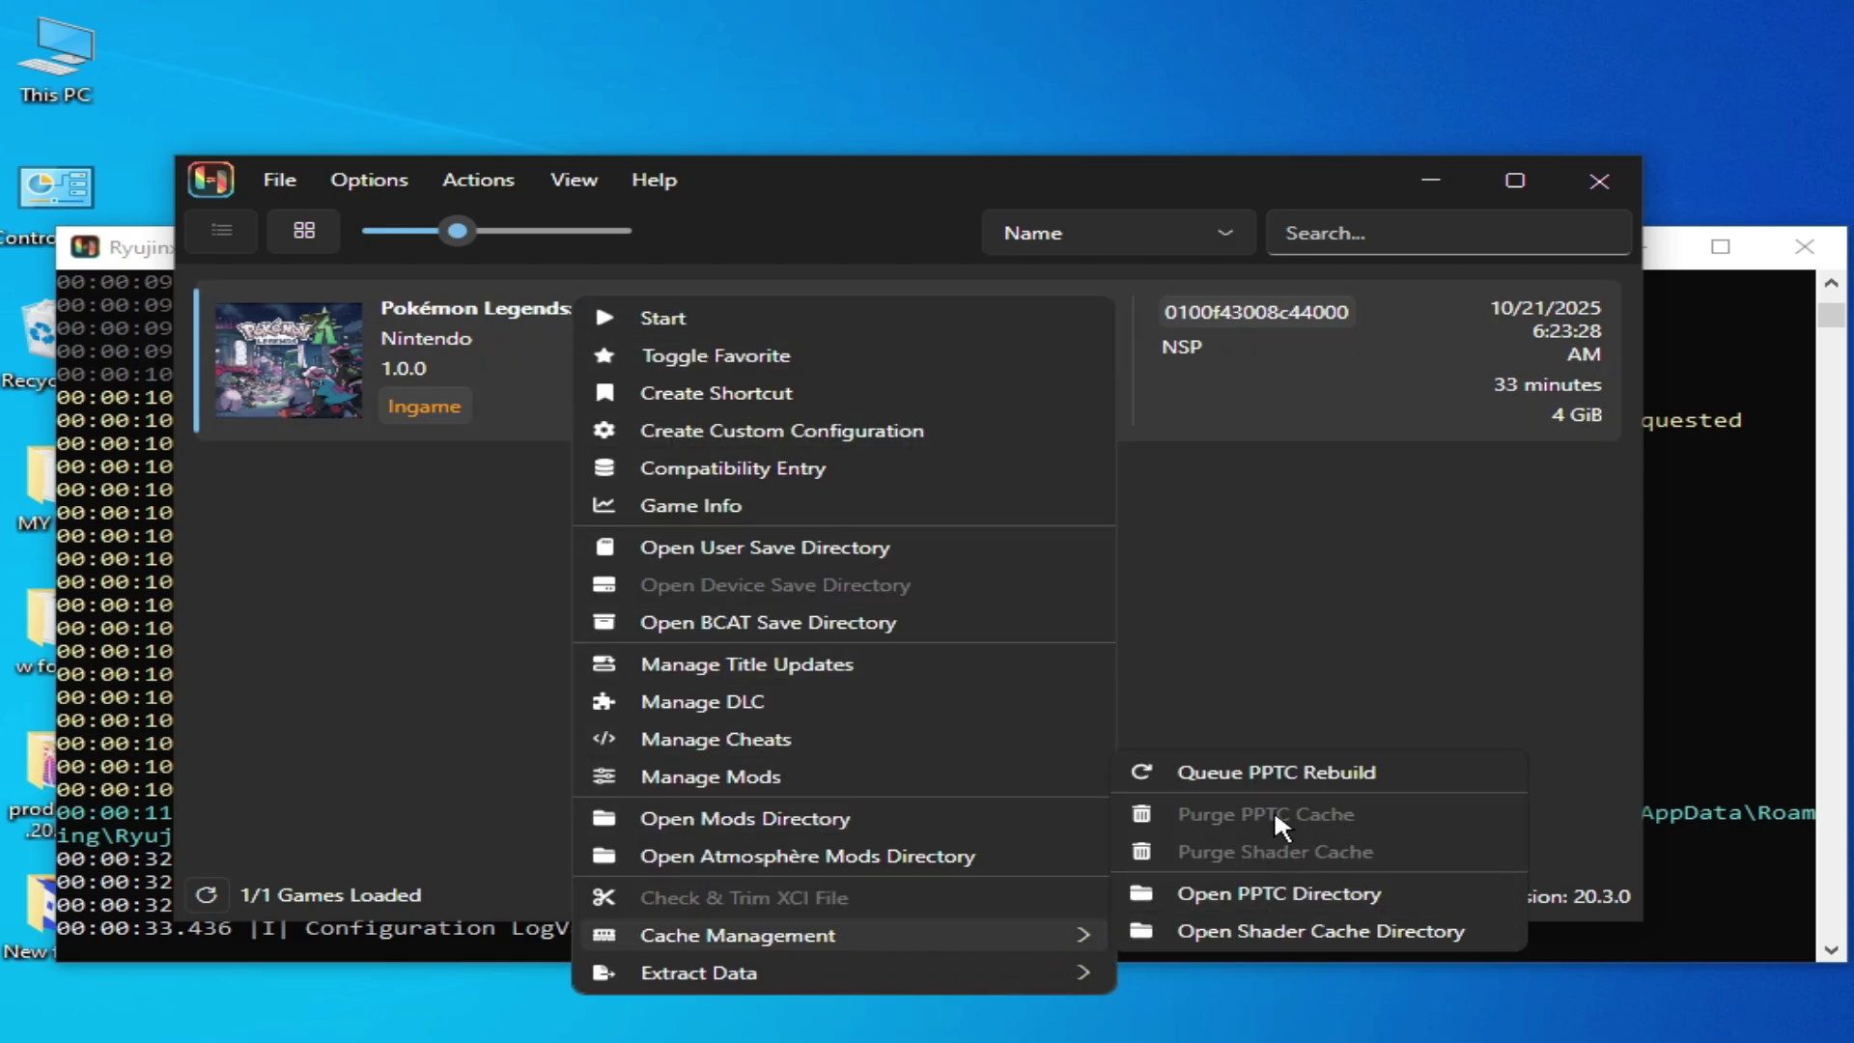
{"action": "left_click", "coordinate": [522, 542]}
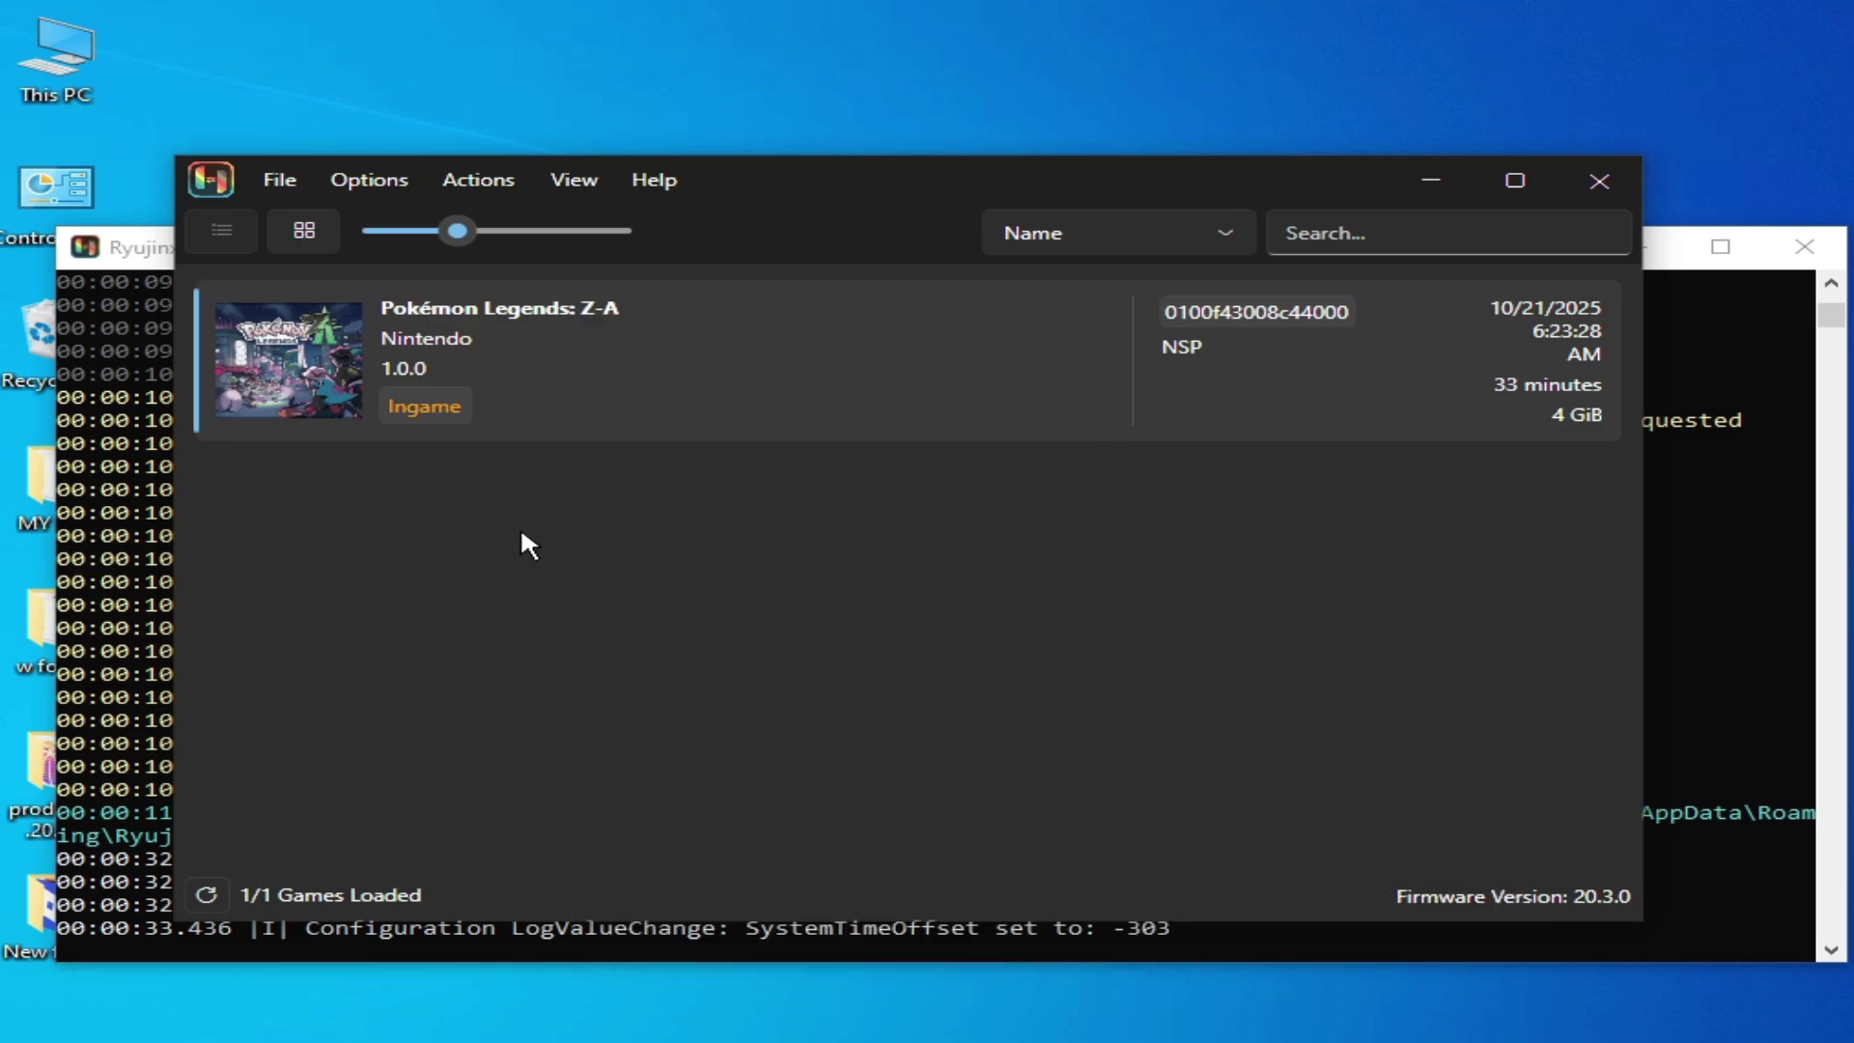
Step: Start Pokémon Legends: Z-A and stop the emulation during loading, confirming the stop
{"action": "right_click", "coordinate": [465, 331]}
{"action": "left_click", "coordinate": [553, 347]}
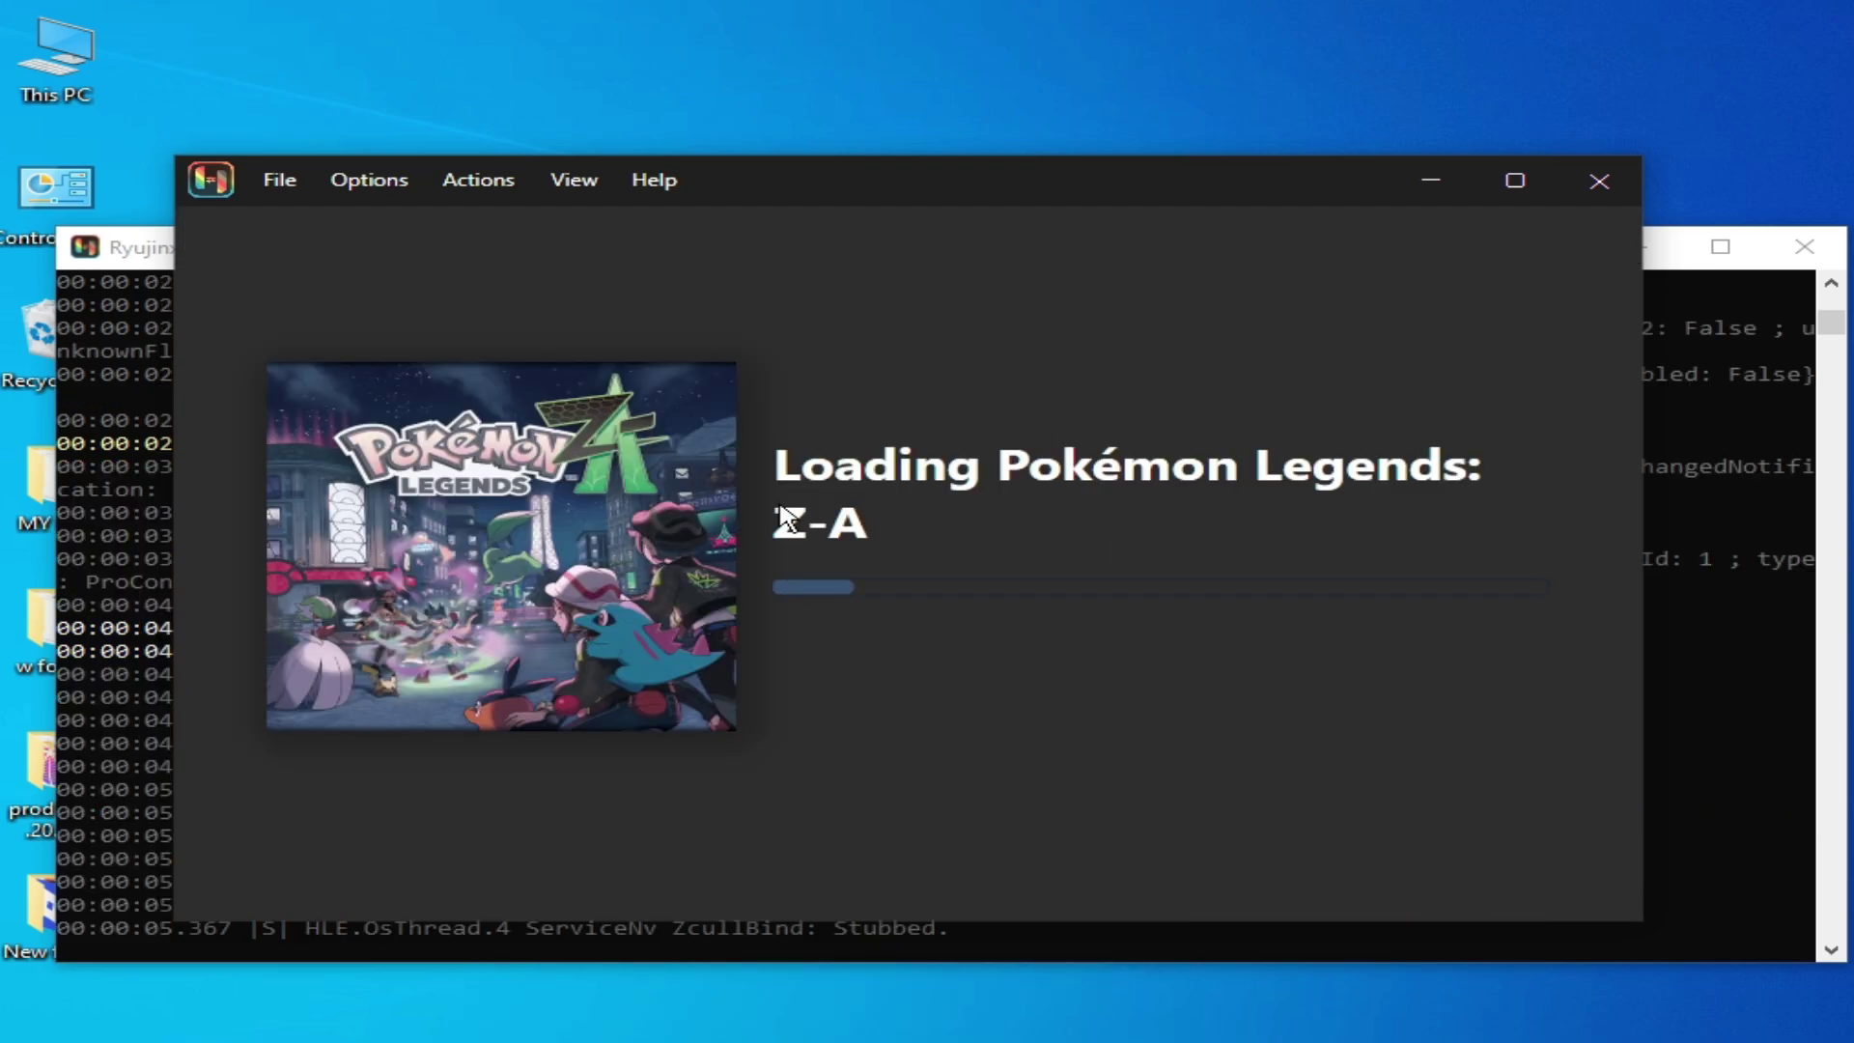
{"action": "left_click", "coordinate": [480, 180]}
{"action": "left_click", "coordinate": [499, 258]}
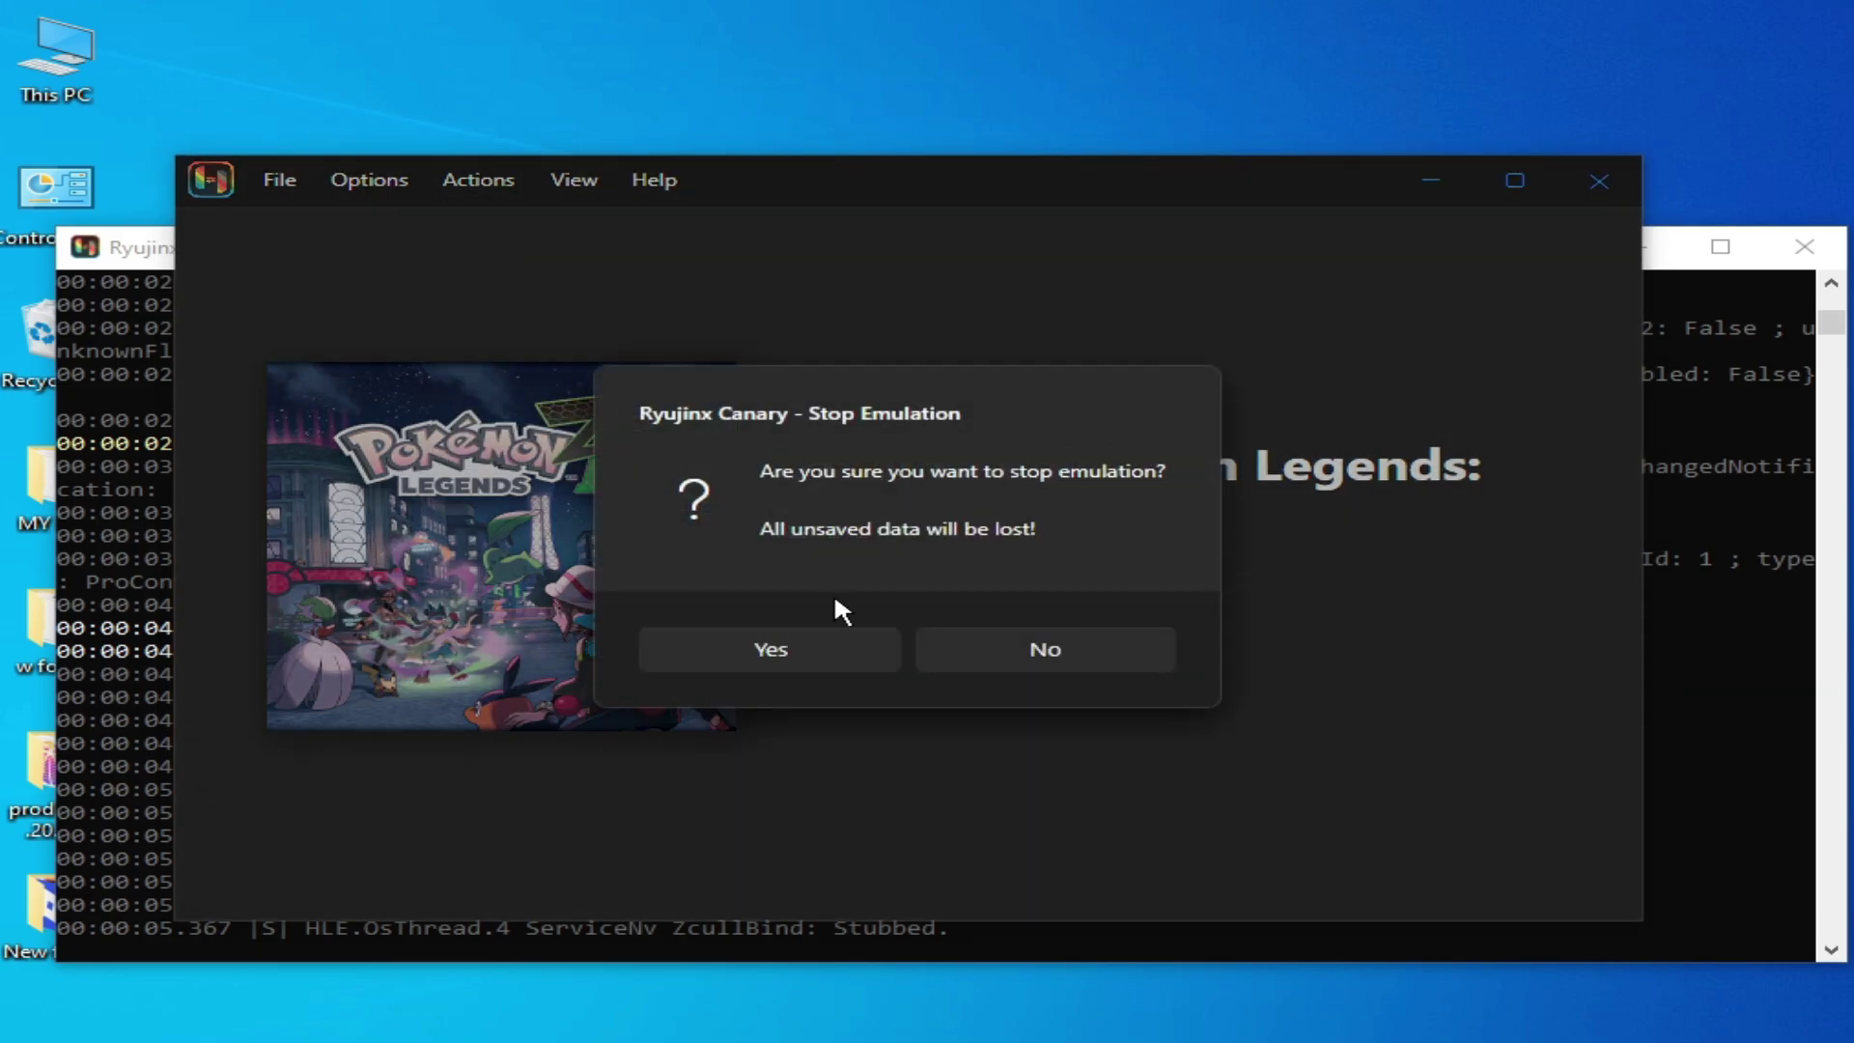
{"action": "left_click", "coordinate": [842, 657]}
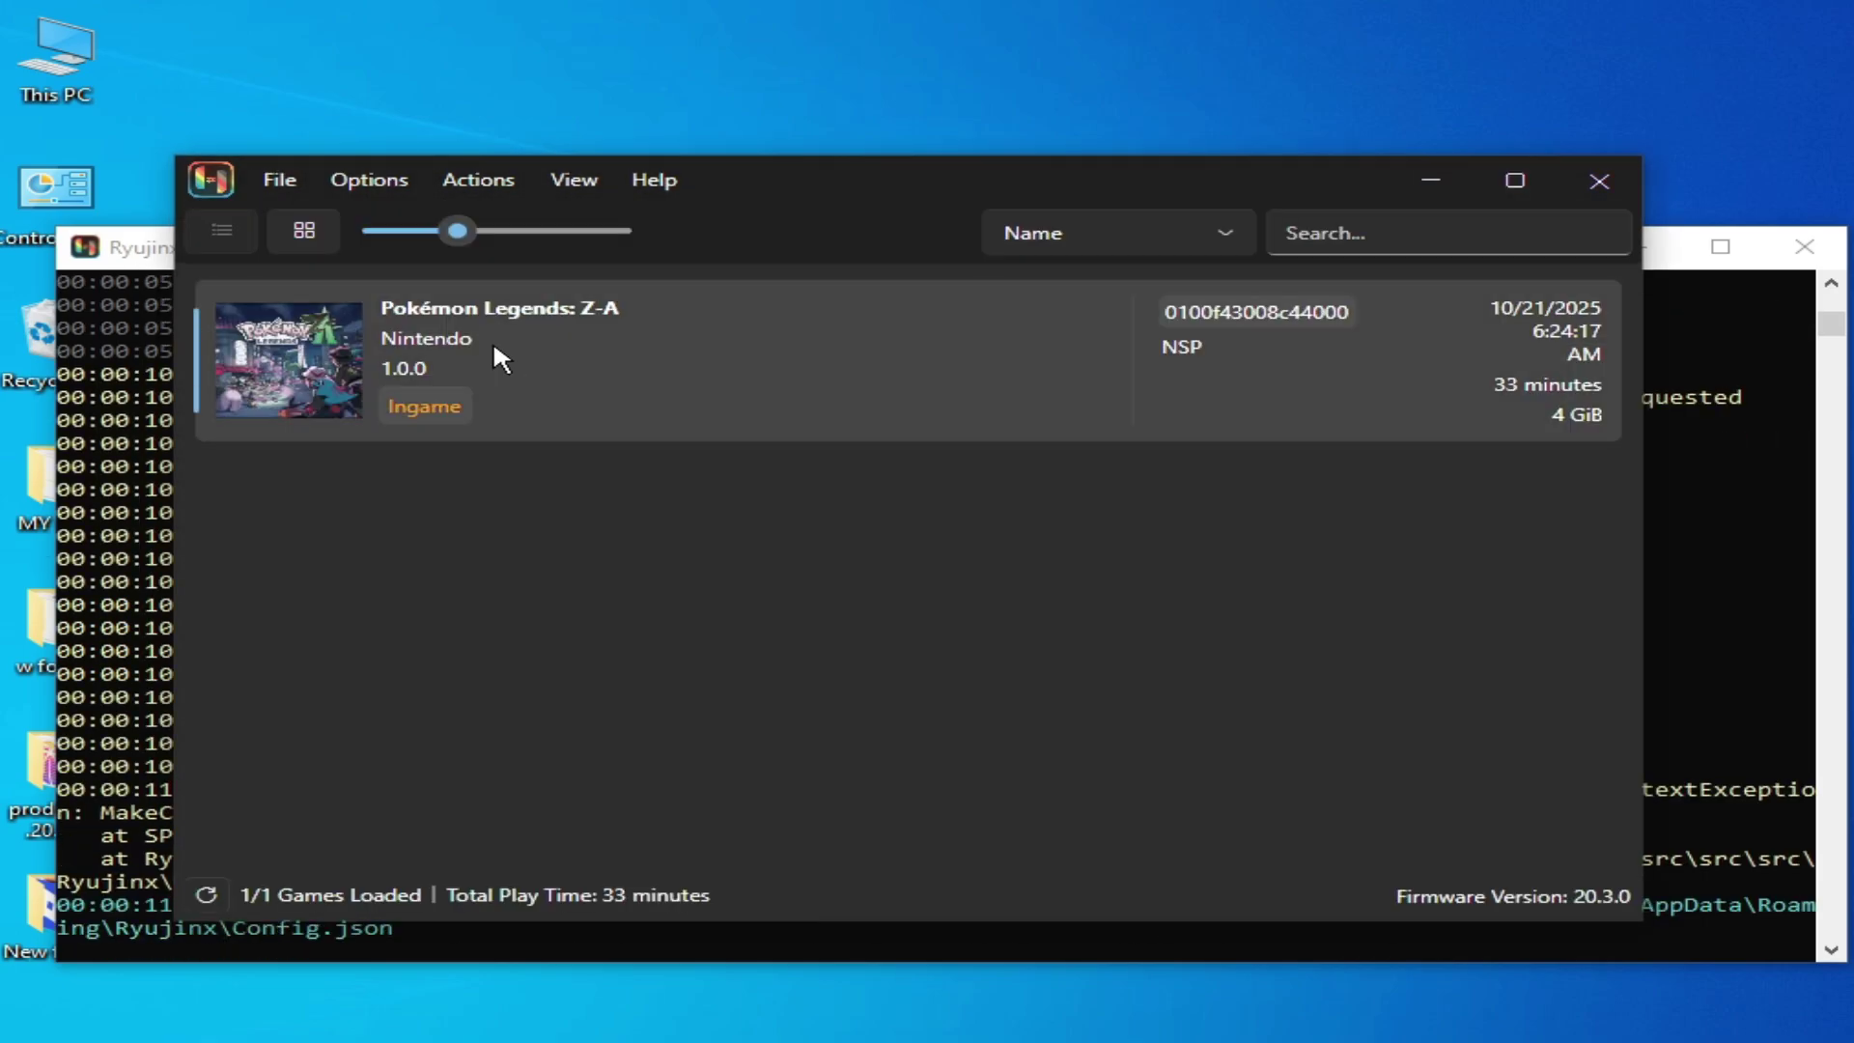
Step: Delete the main file from the user save directory of Pokémon Legends: Z-A and start the game
{"action": "right_click", "coordinate": [493, 341]}
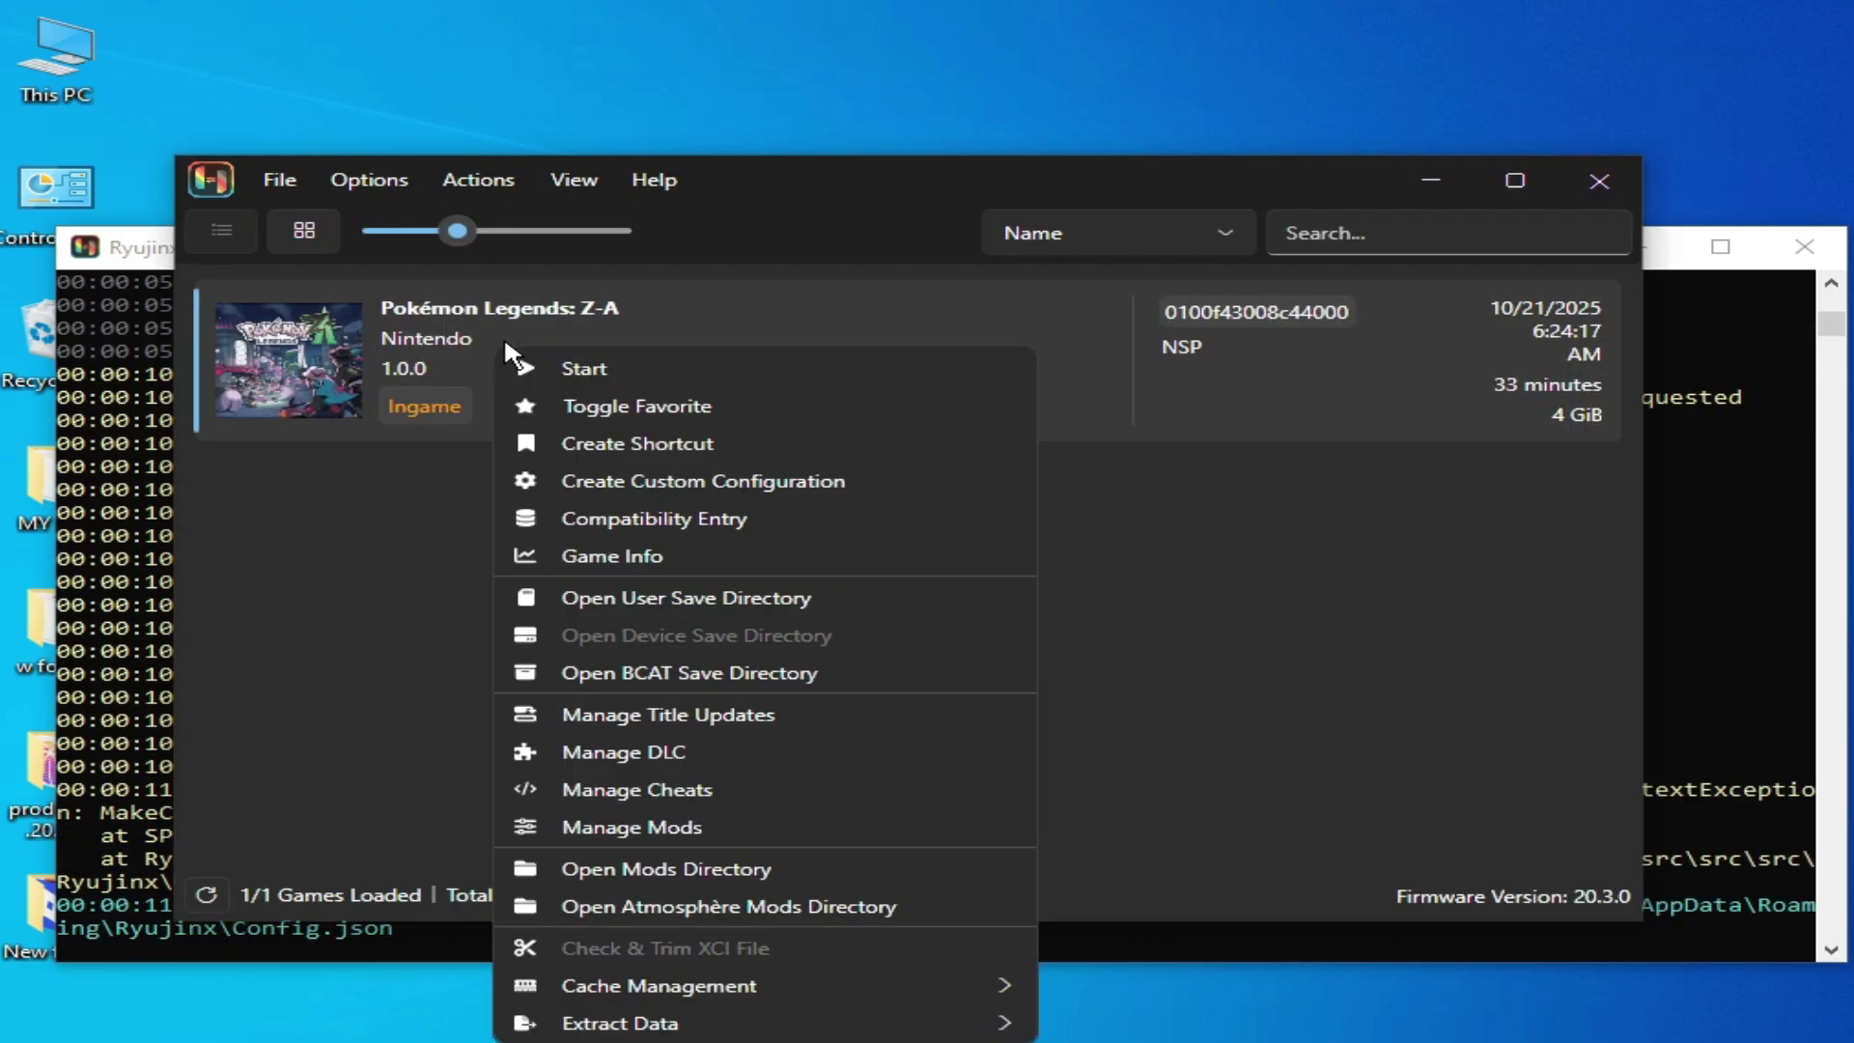
{"action": "left_click", "coordinate": [702, 599]}
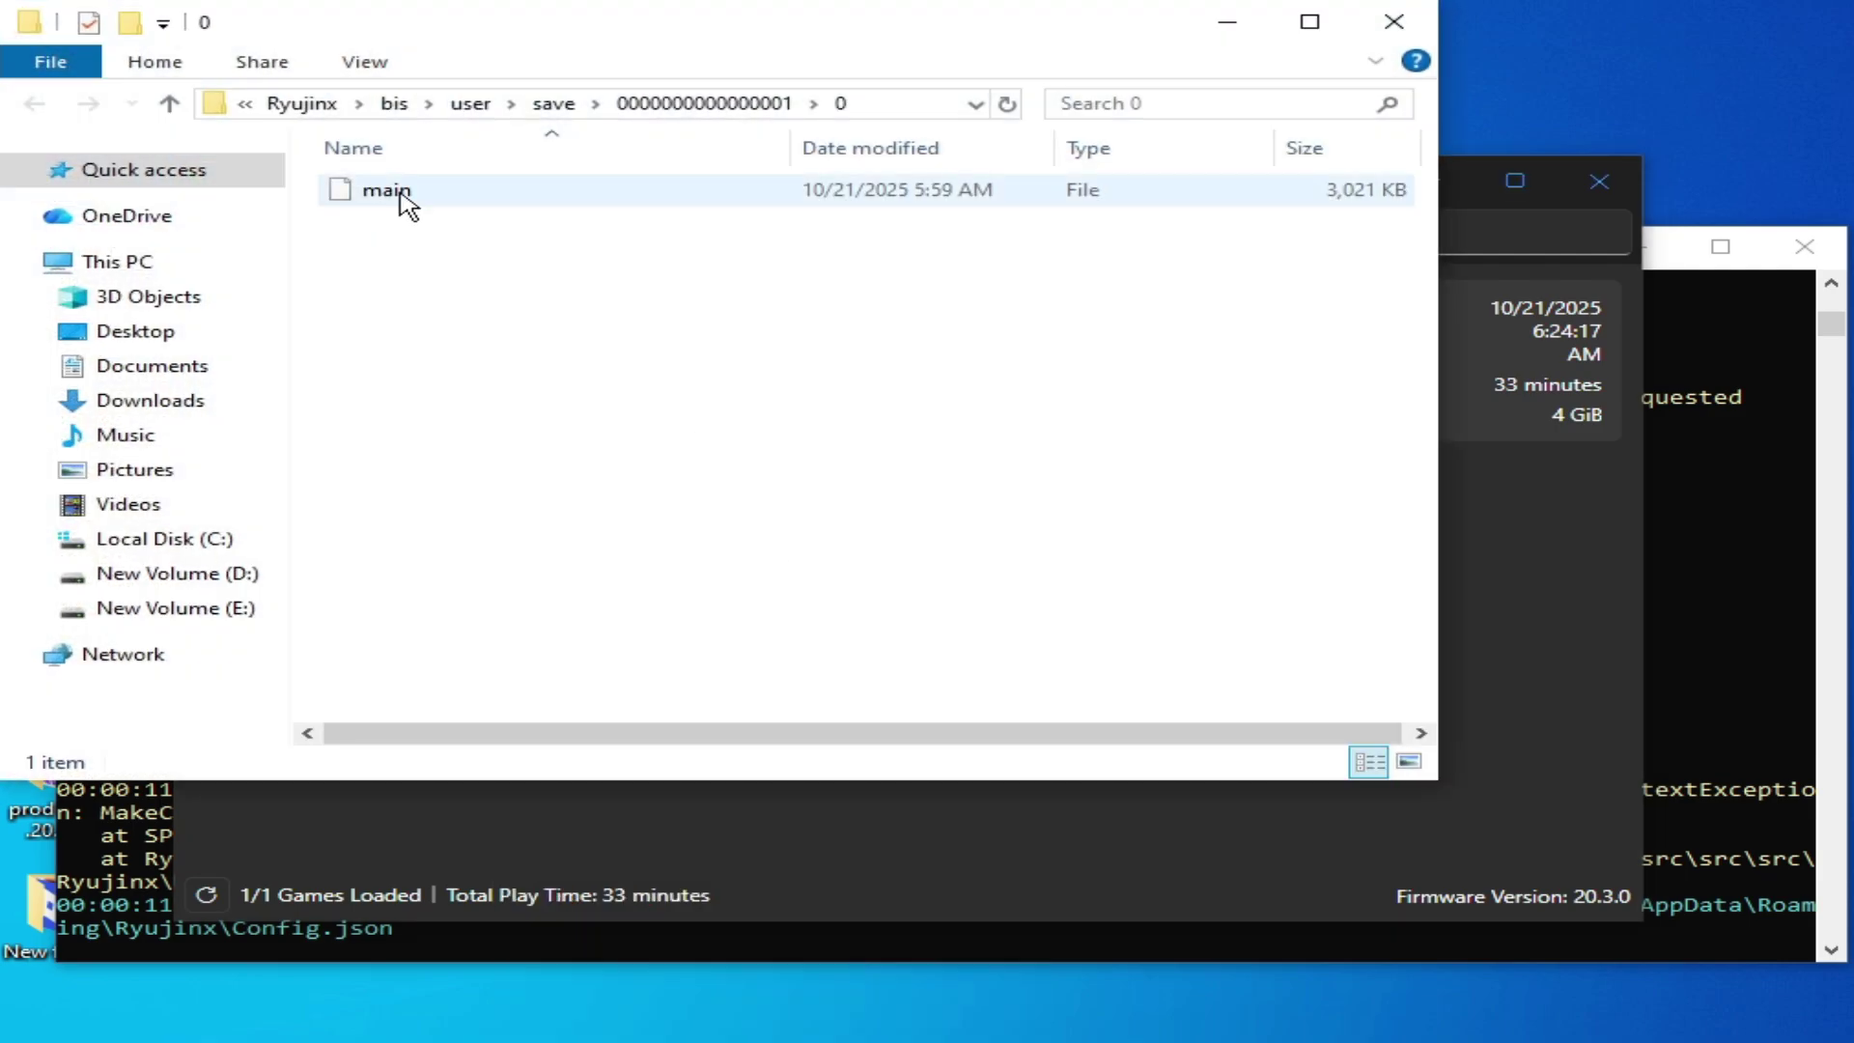
{"action": "right_click", "coordinate": [407, 203]}
{"action": "left_click", "coordinate": [487, 662]}
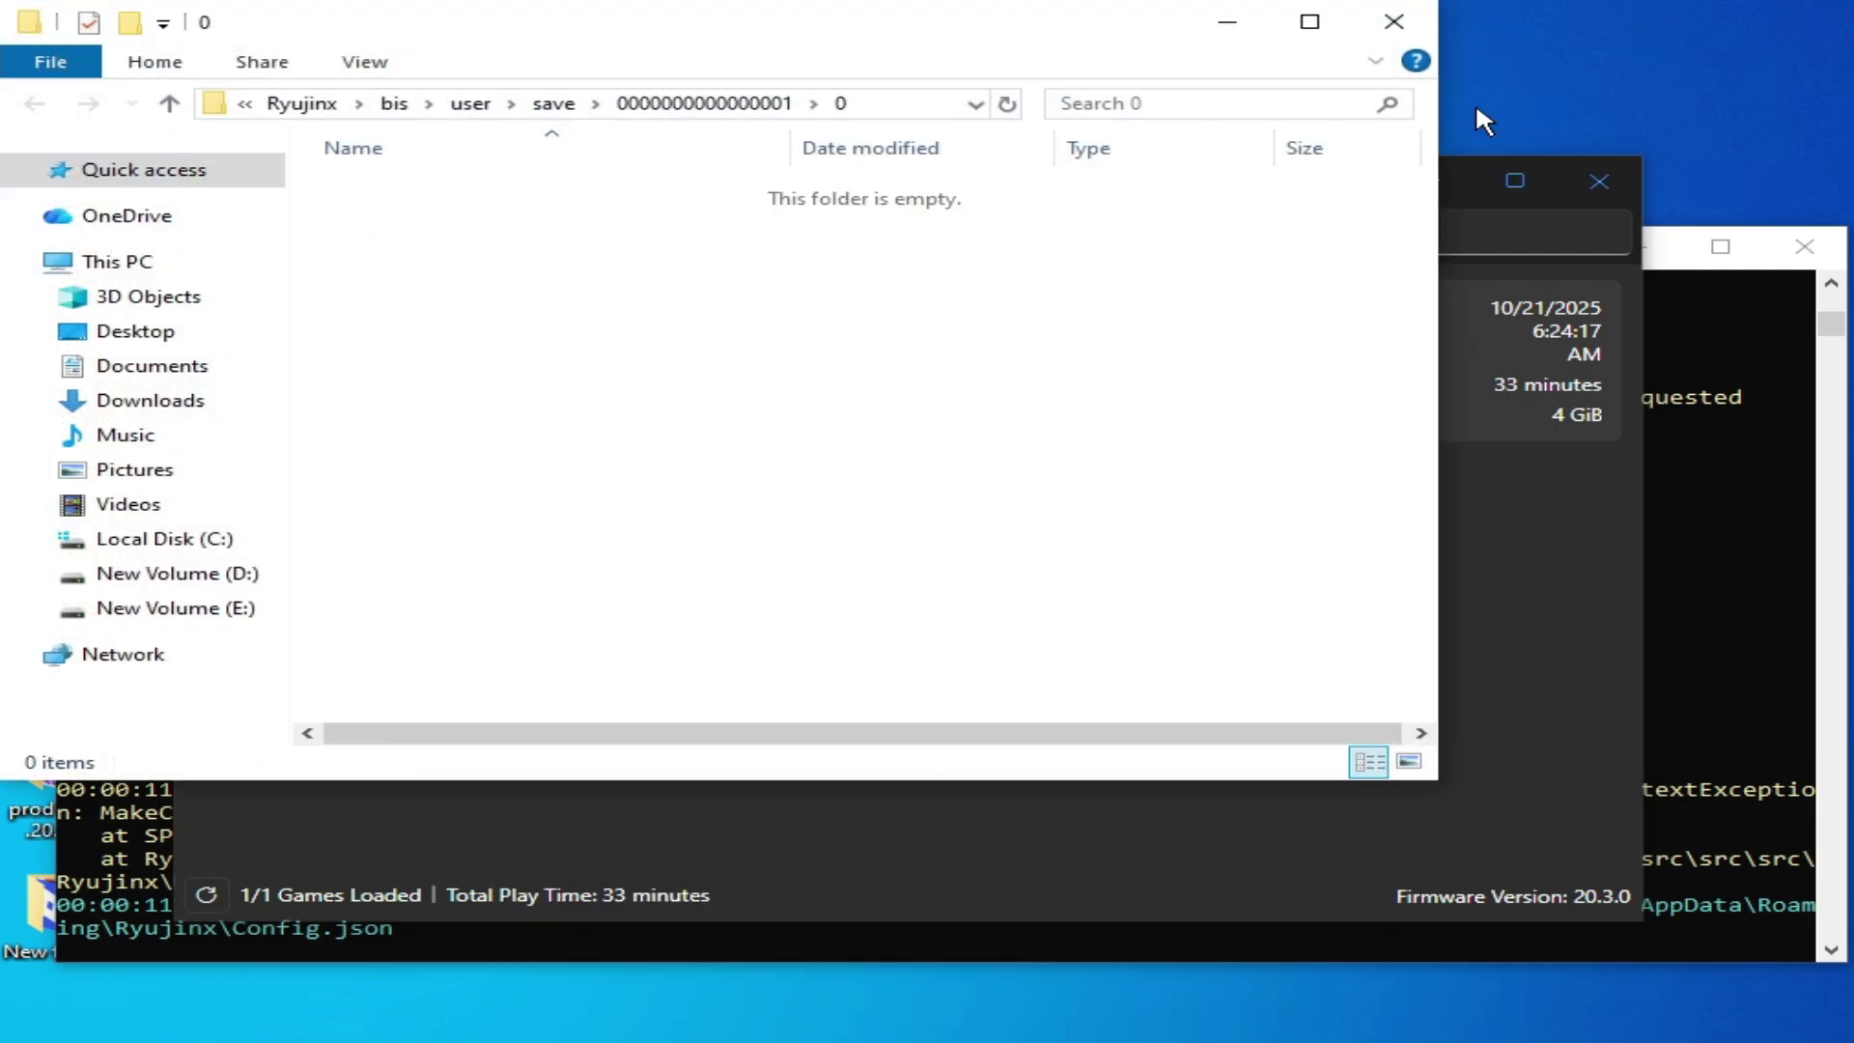
{"action": "left_click", "coordinate": [1394, 21]}
{"action": "right_click", "coordinate": [581, 325]}
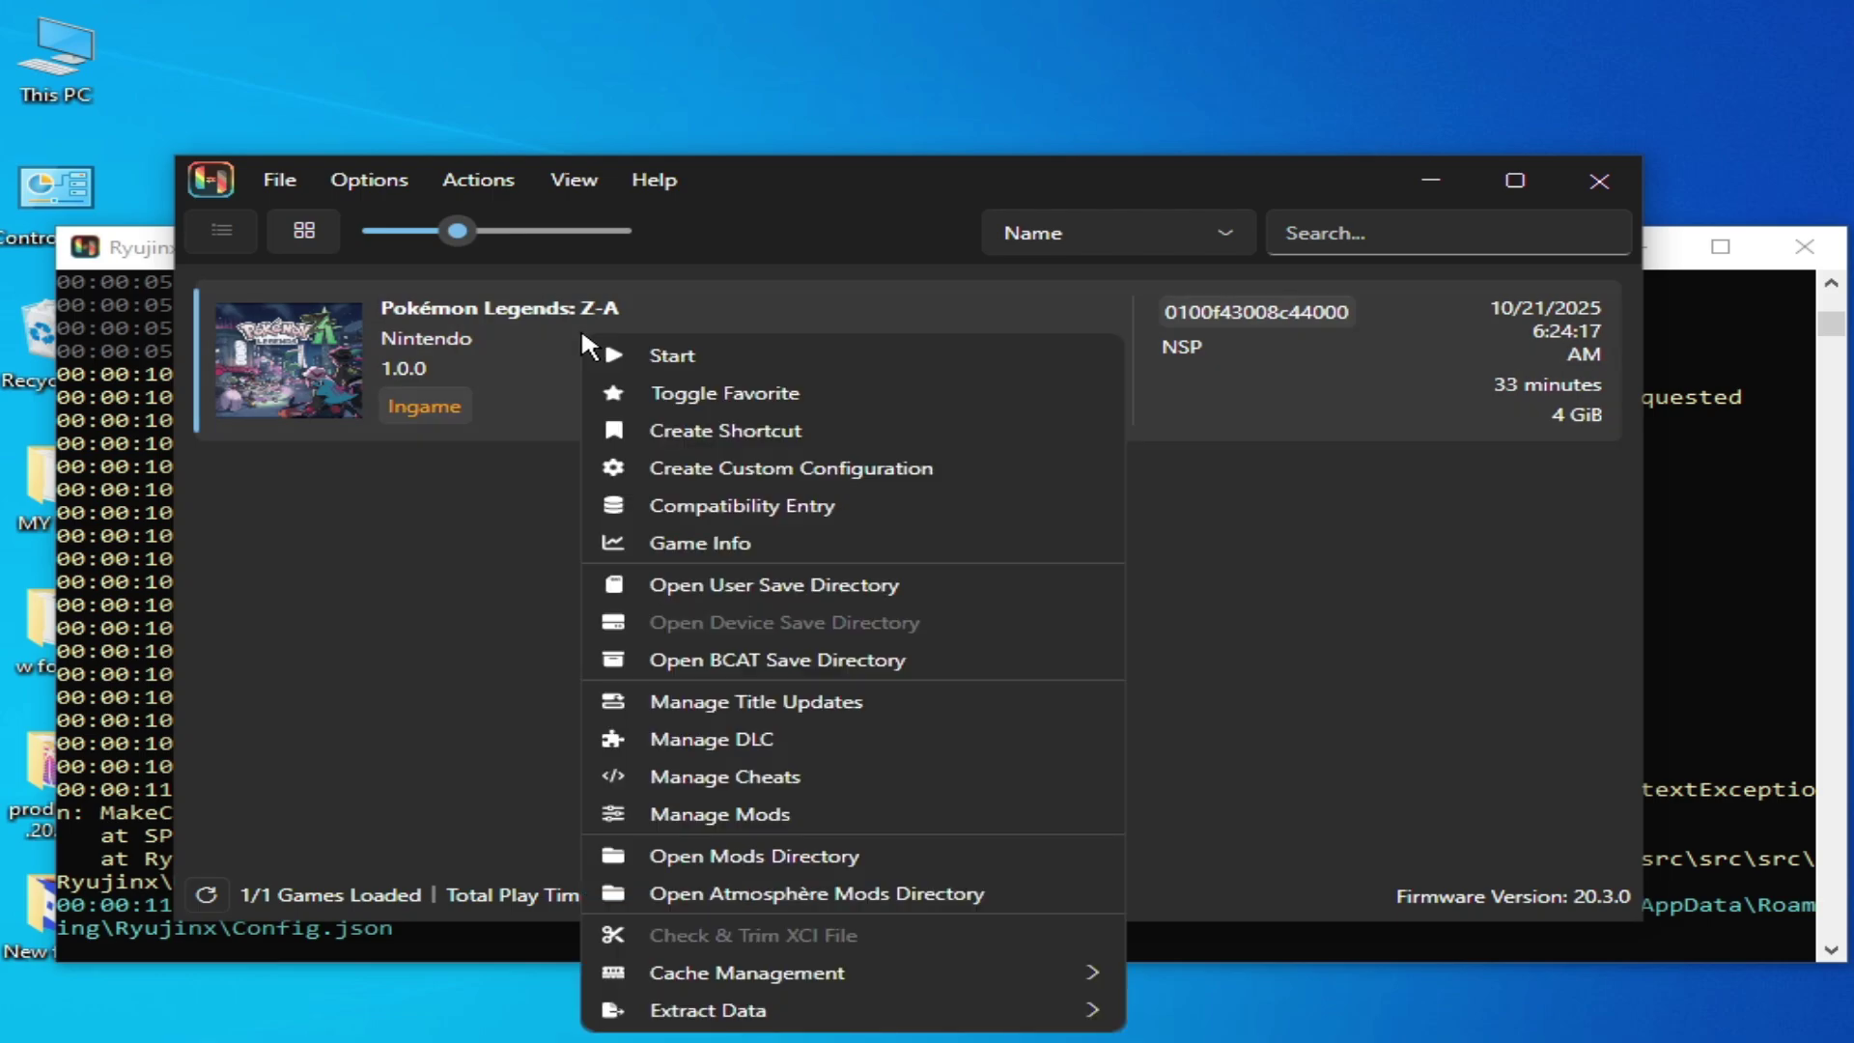
{"action": "left_click", "coordinate": [689, 365]}
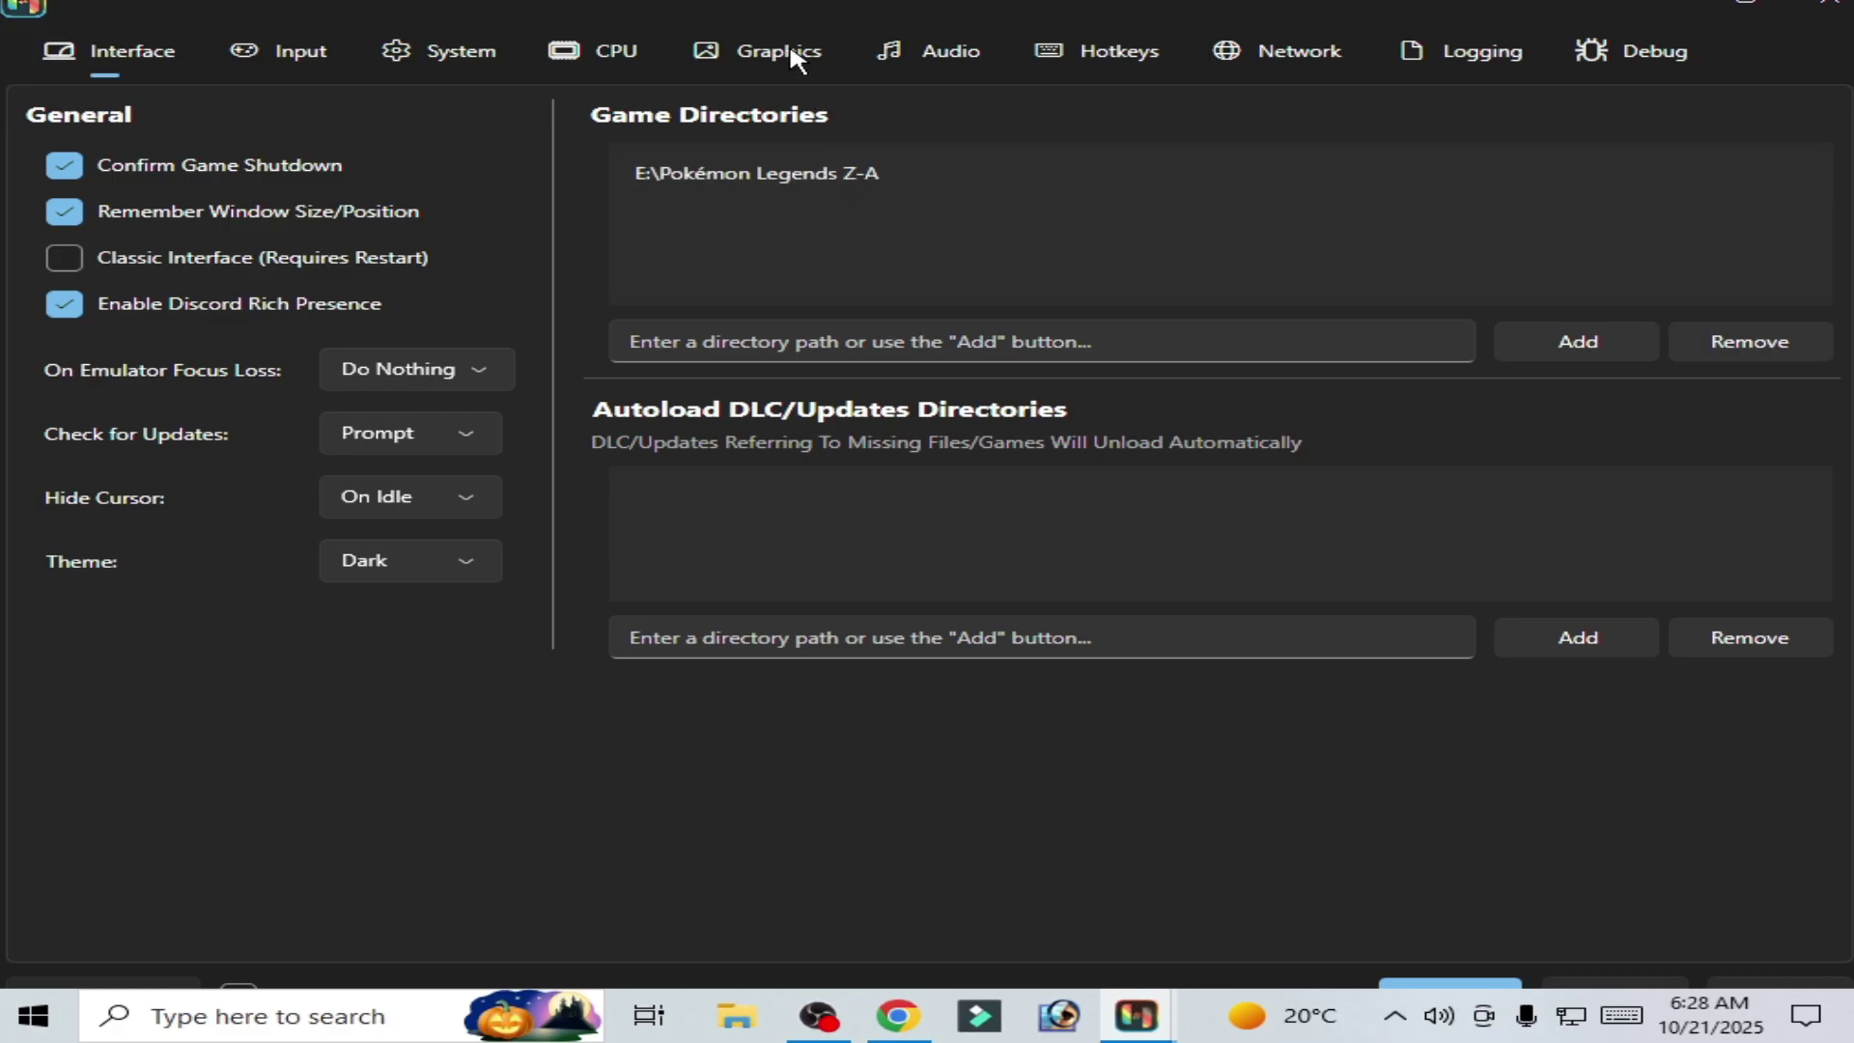
Step: Set the graphics backend to Vulkan in the emulator's graphics settings and save the settings
{"action": "left_click", "coordinate": [788, 51]}
{"action": "left_click", "coordinate": [718, 165]}
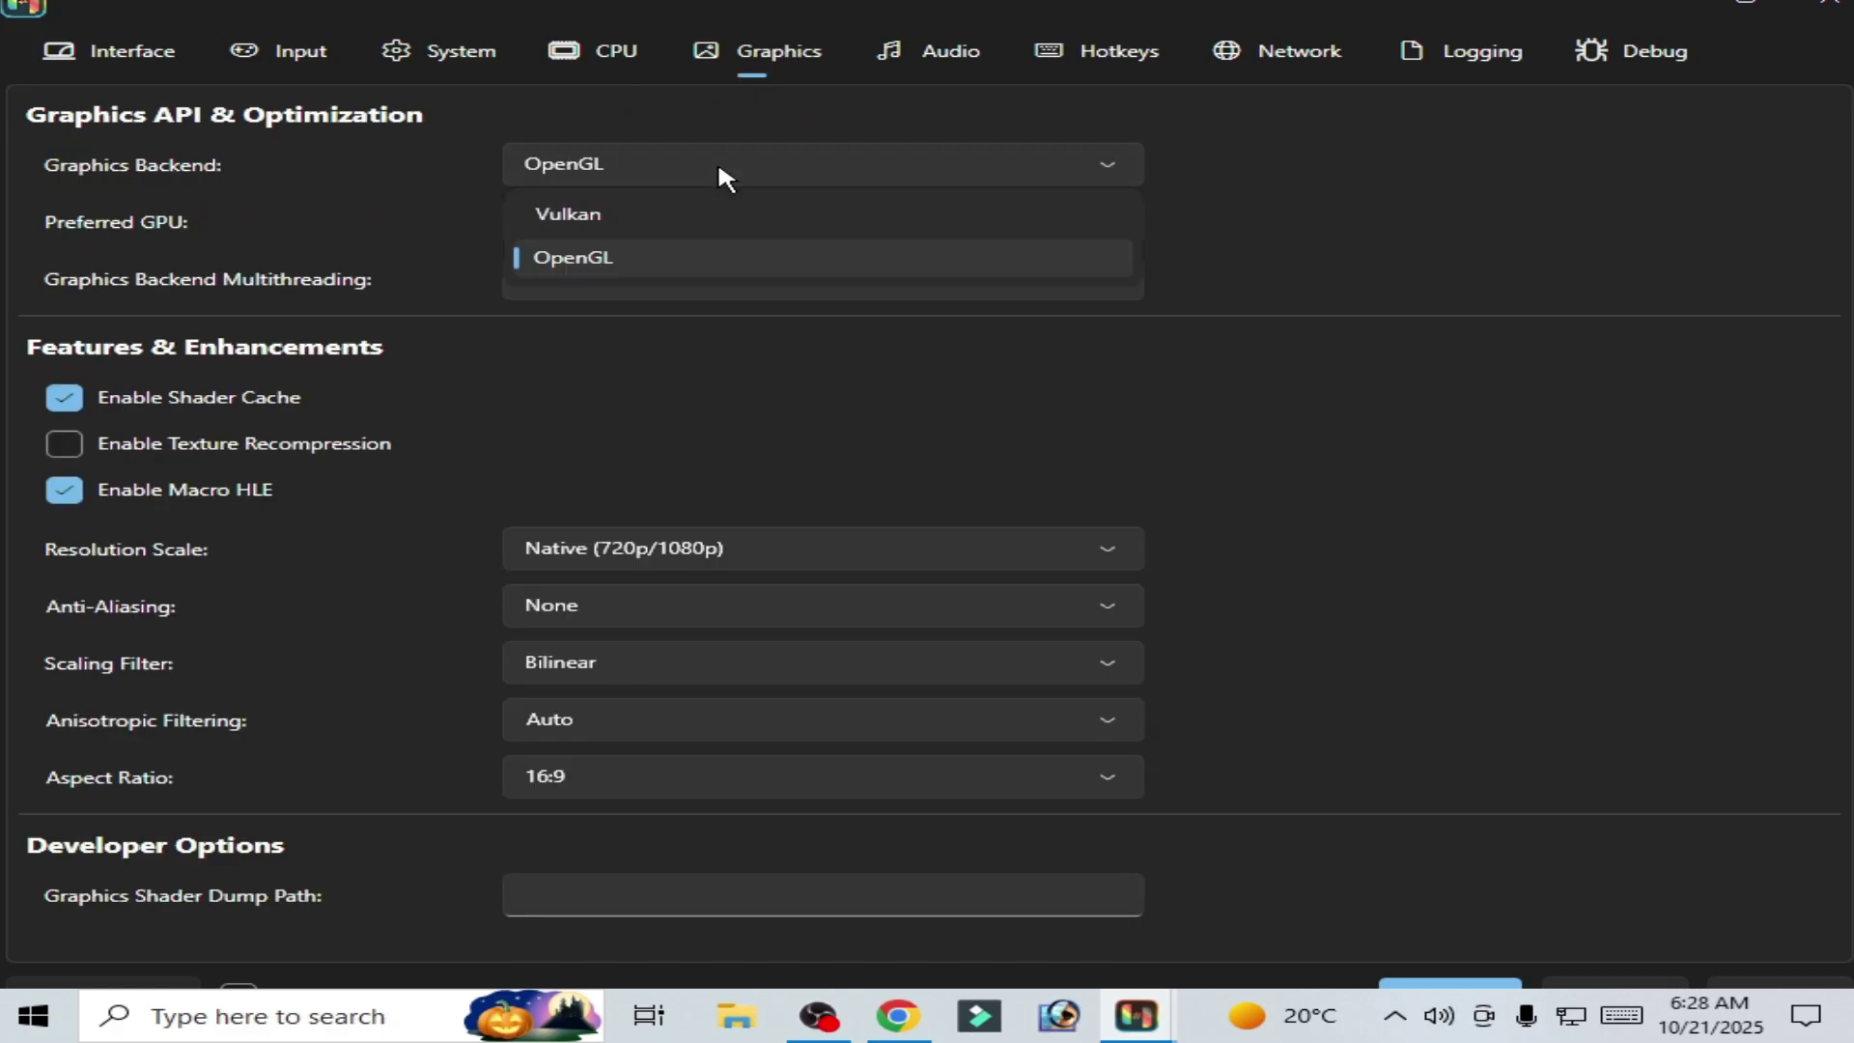
{"action": "left_click", "coordinate": [609, 206]}
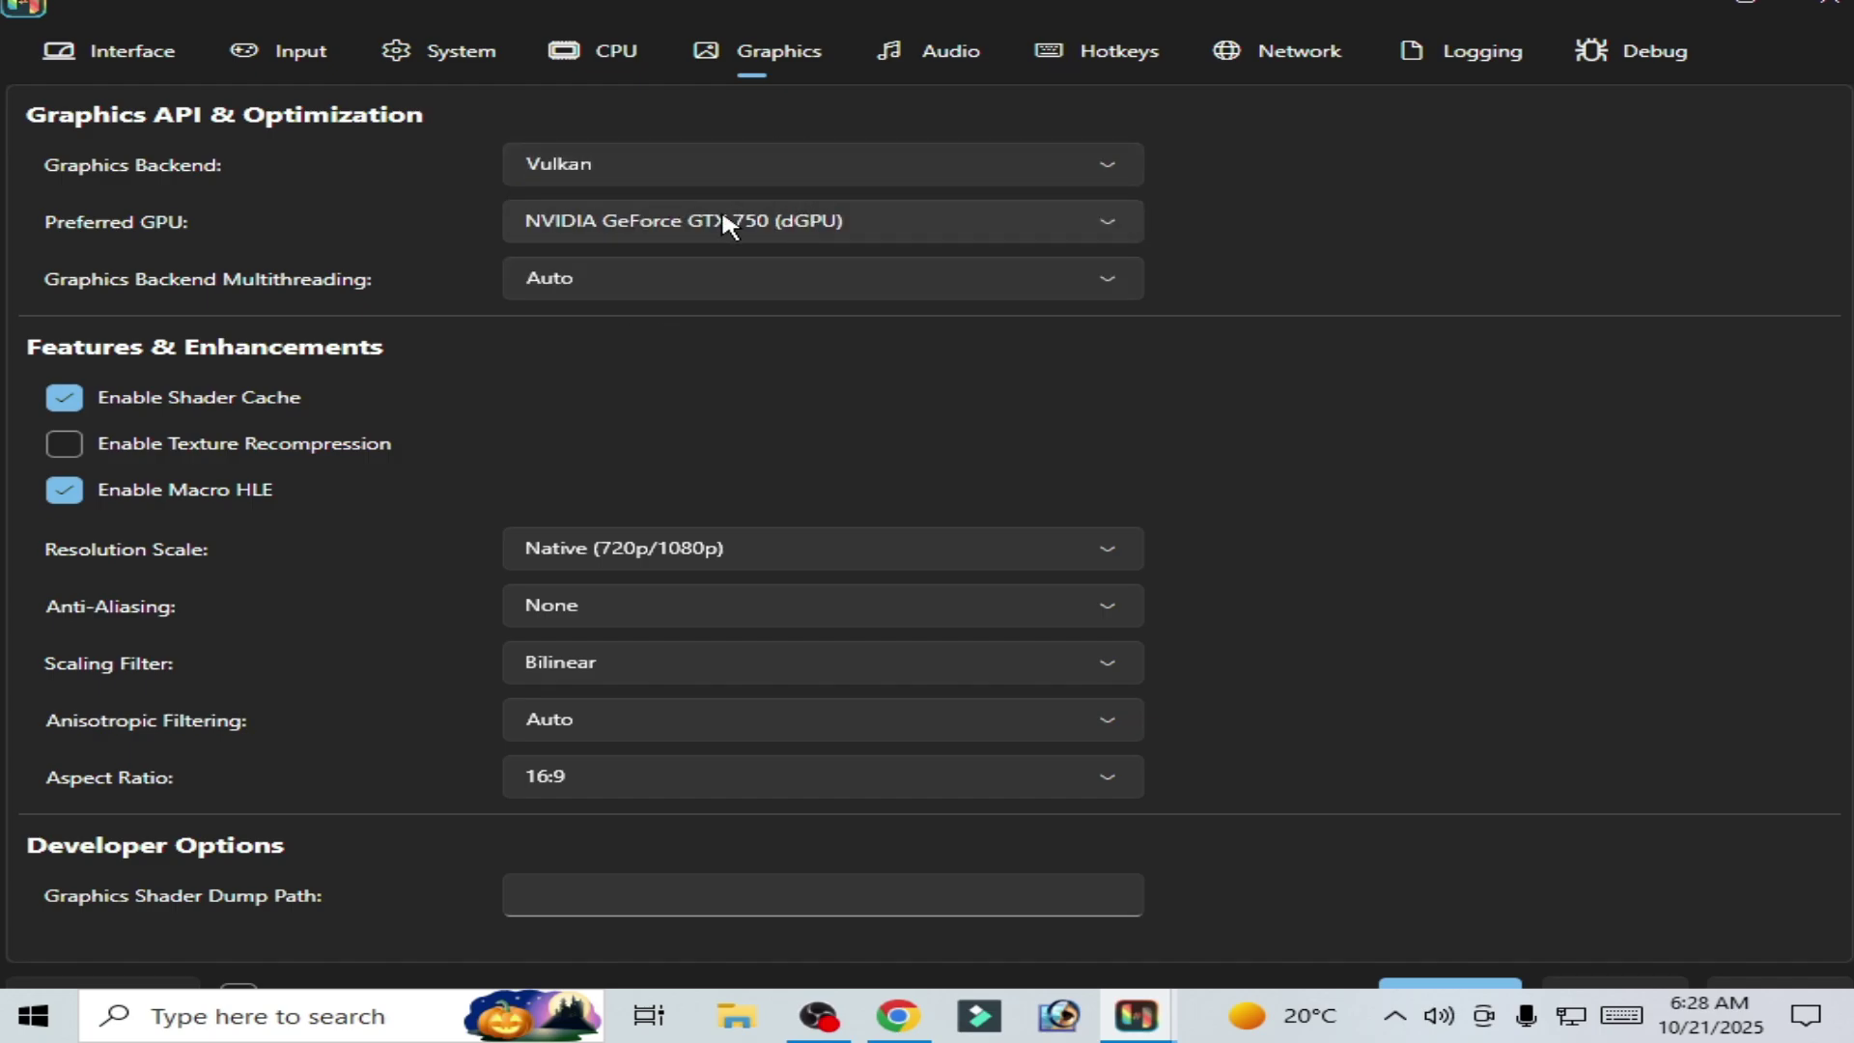
{"action": "left_click", "coordinate": [1744, 6]}
{"action": "left_click", "coordinate": [1444, 955]}
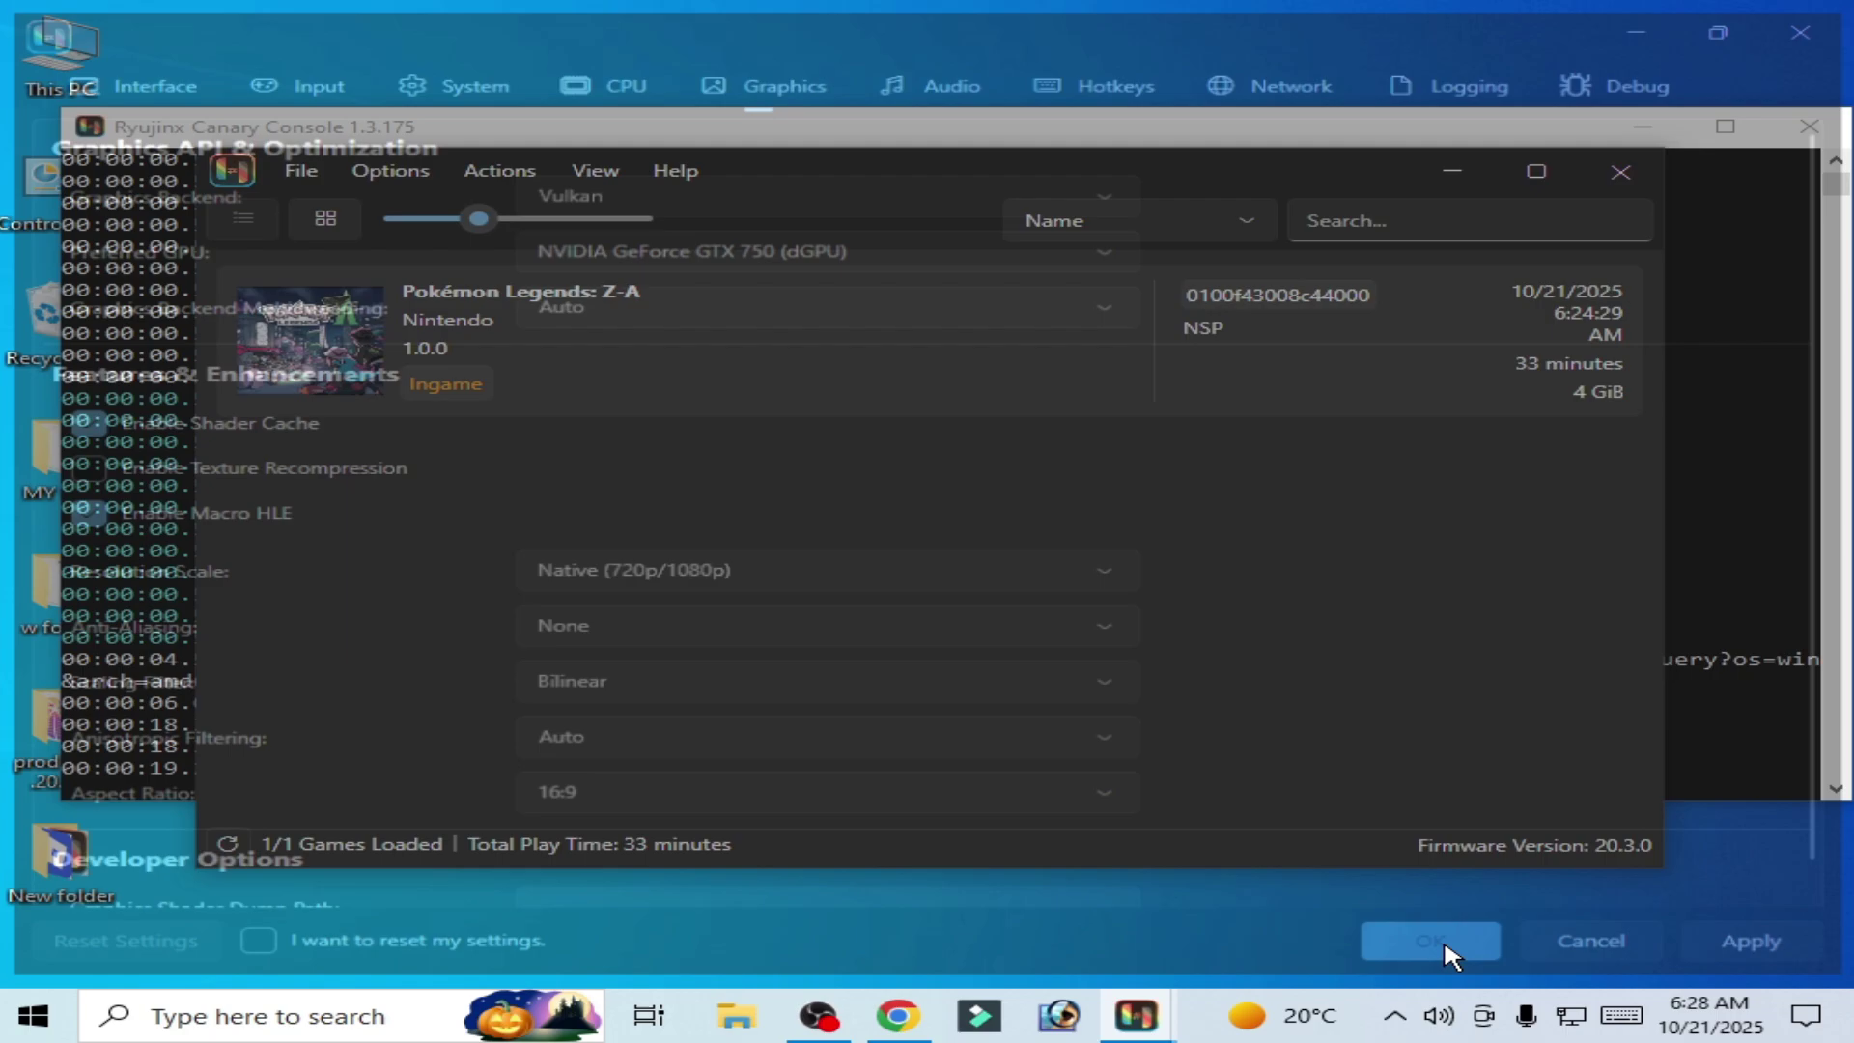
Step: Purge the PPTC cache of Pokémon Legends: Z-A and confirm the purge
{"action": "left_click", "coordinate": [579, 324]}
{"action": "right_click", "coordinate": [583, 323]}
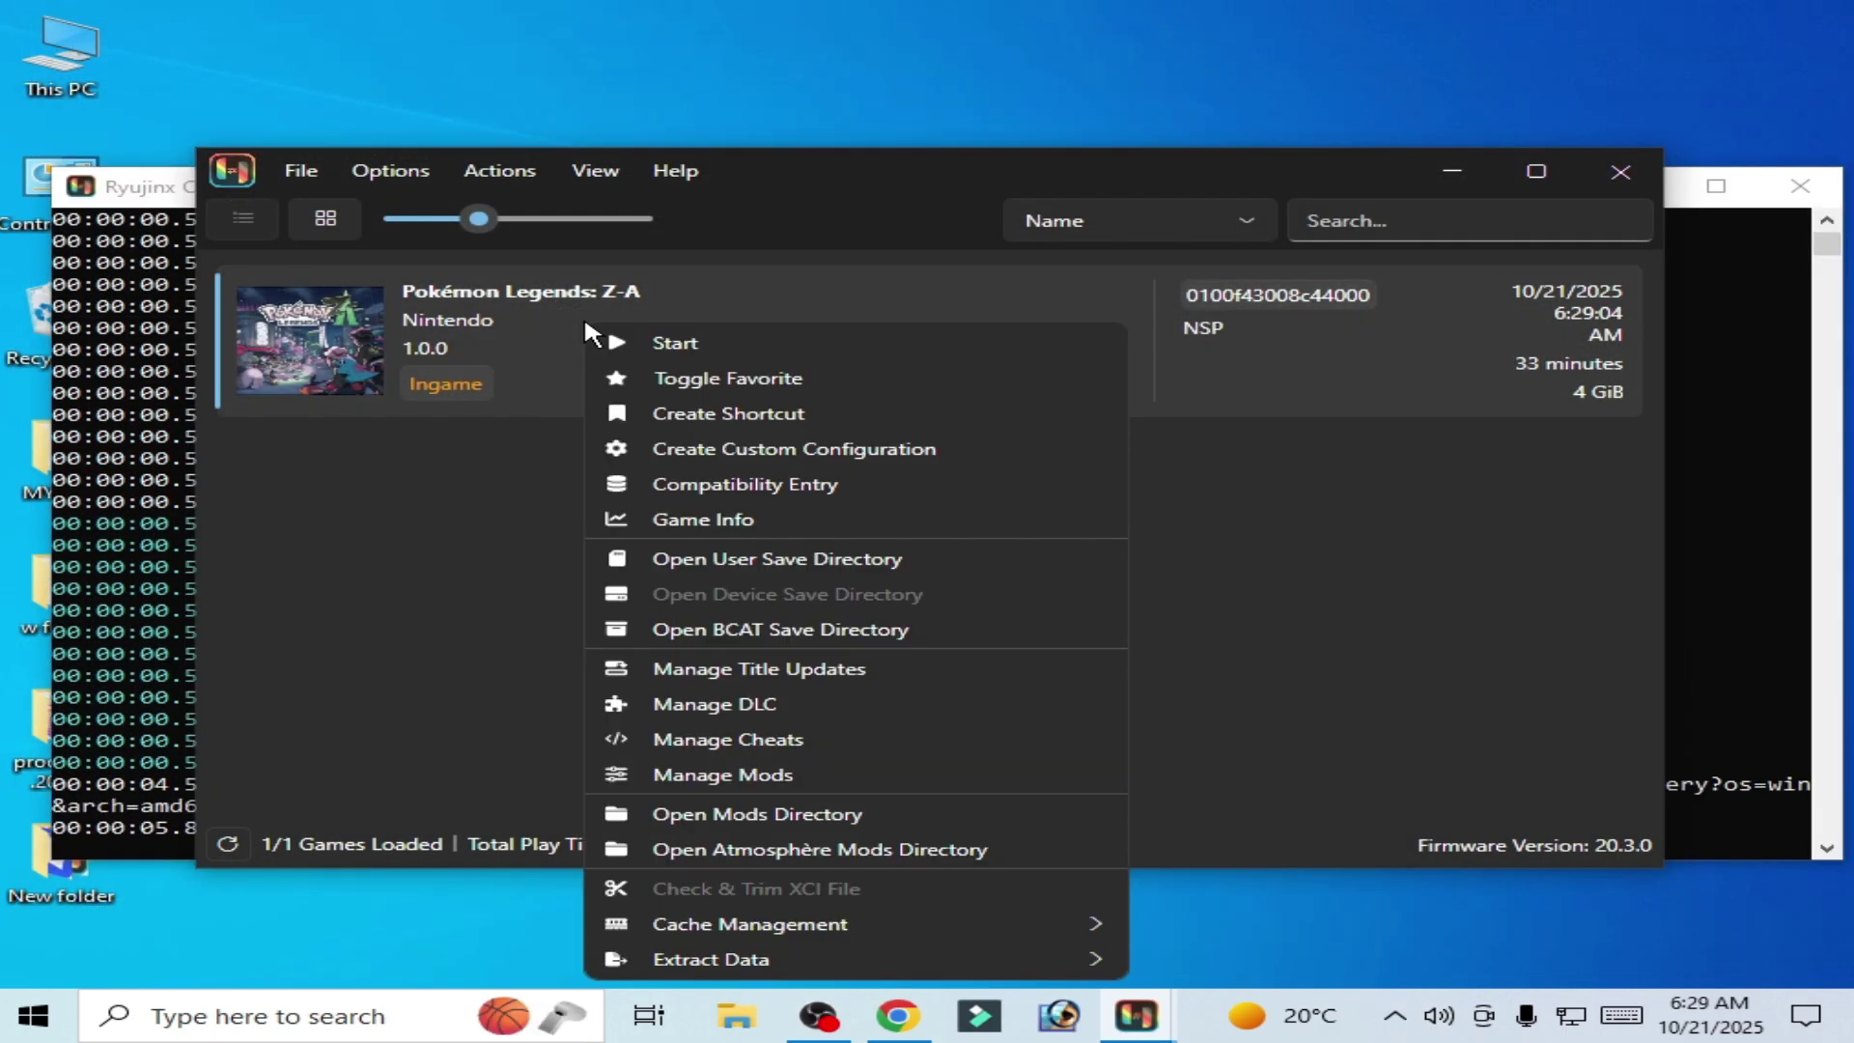
{"action": "mouse_move", "coordinate": [906, 925]}
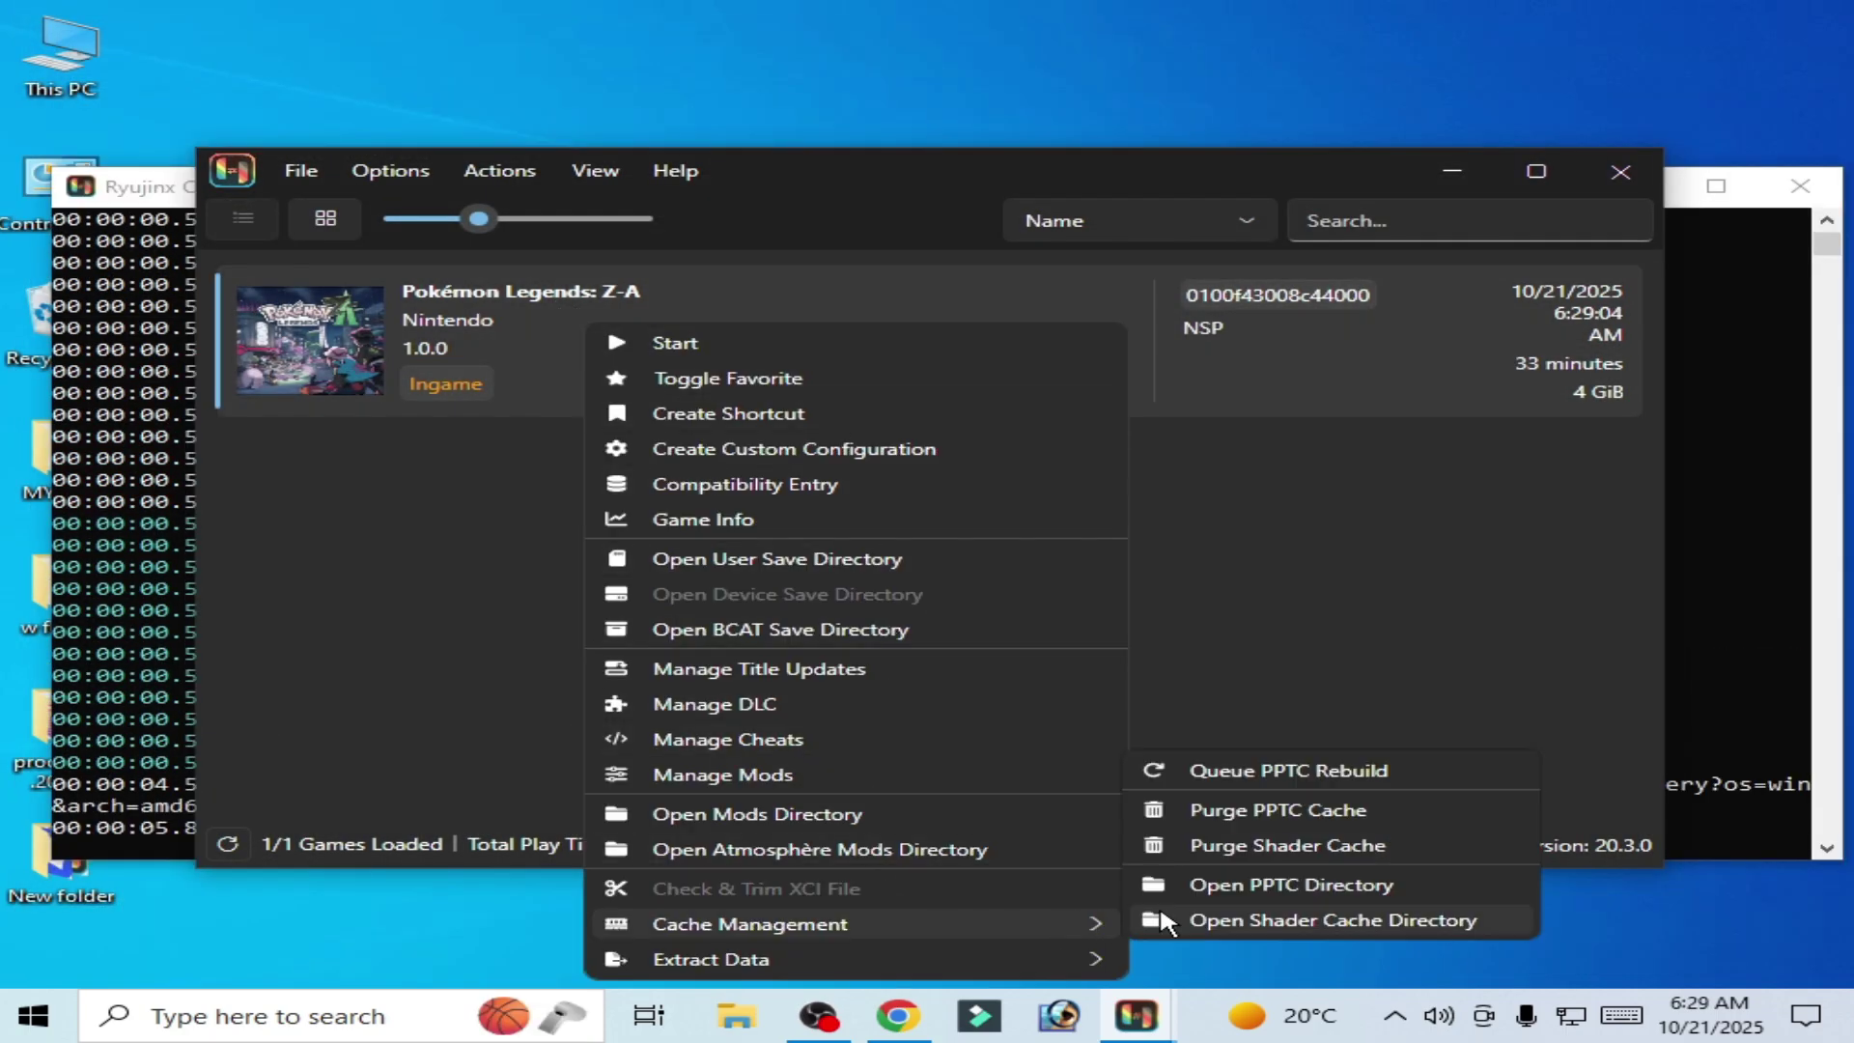
{"action": "left_click", "coordinate": [1260, 813]}
{"action": "left_click", "coordinate": [874, 642]}
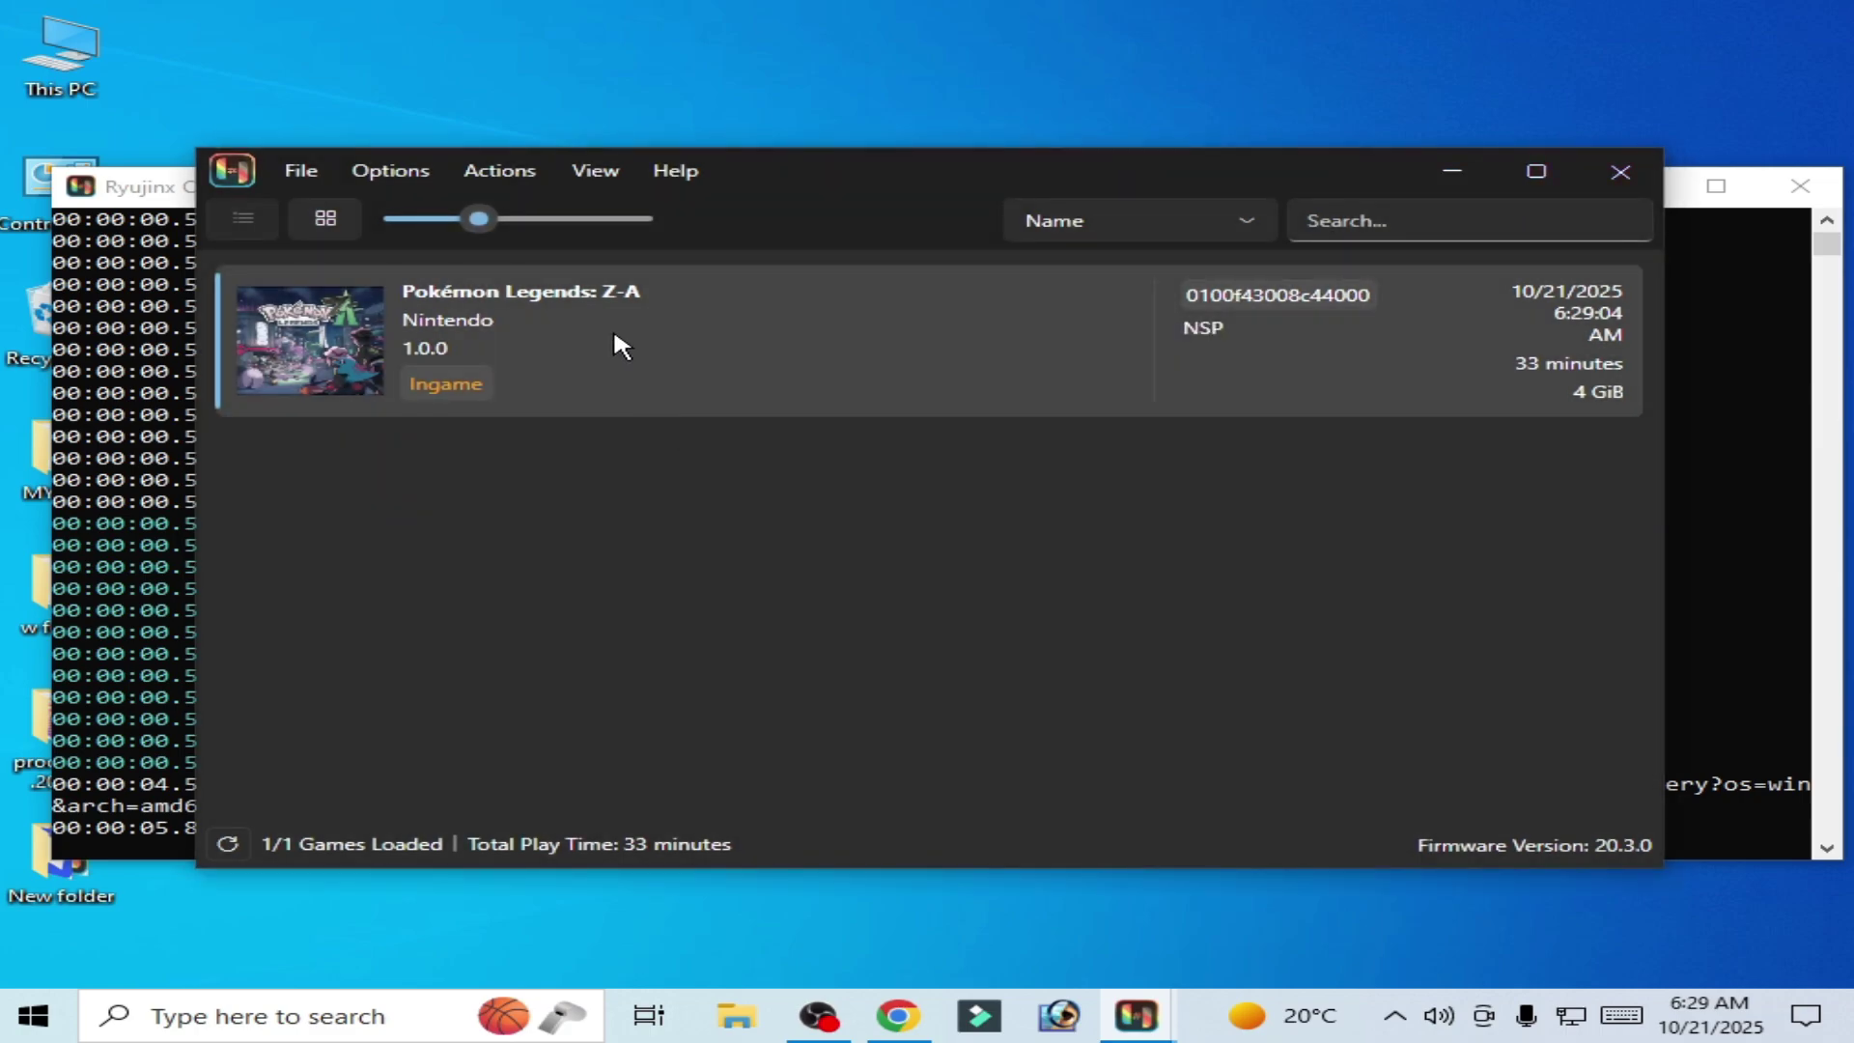
Step: Purge the shader cache of Pokémon Legends: Z-A and confirm the purge
{"action": "right_click", "coordinate": [612, 329]}
{"action": "mouse_move", "coordinate": [1042, 932]}
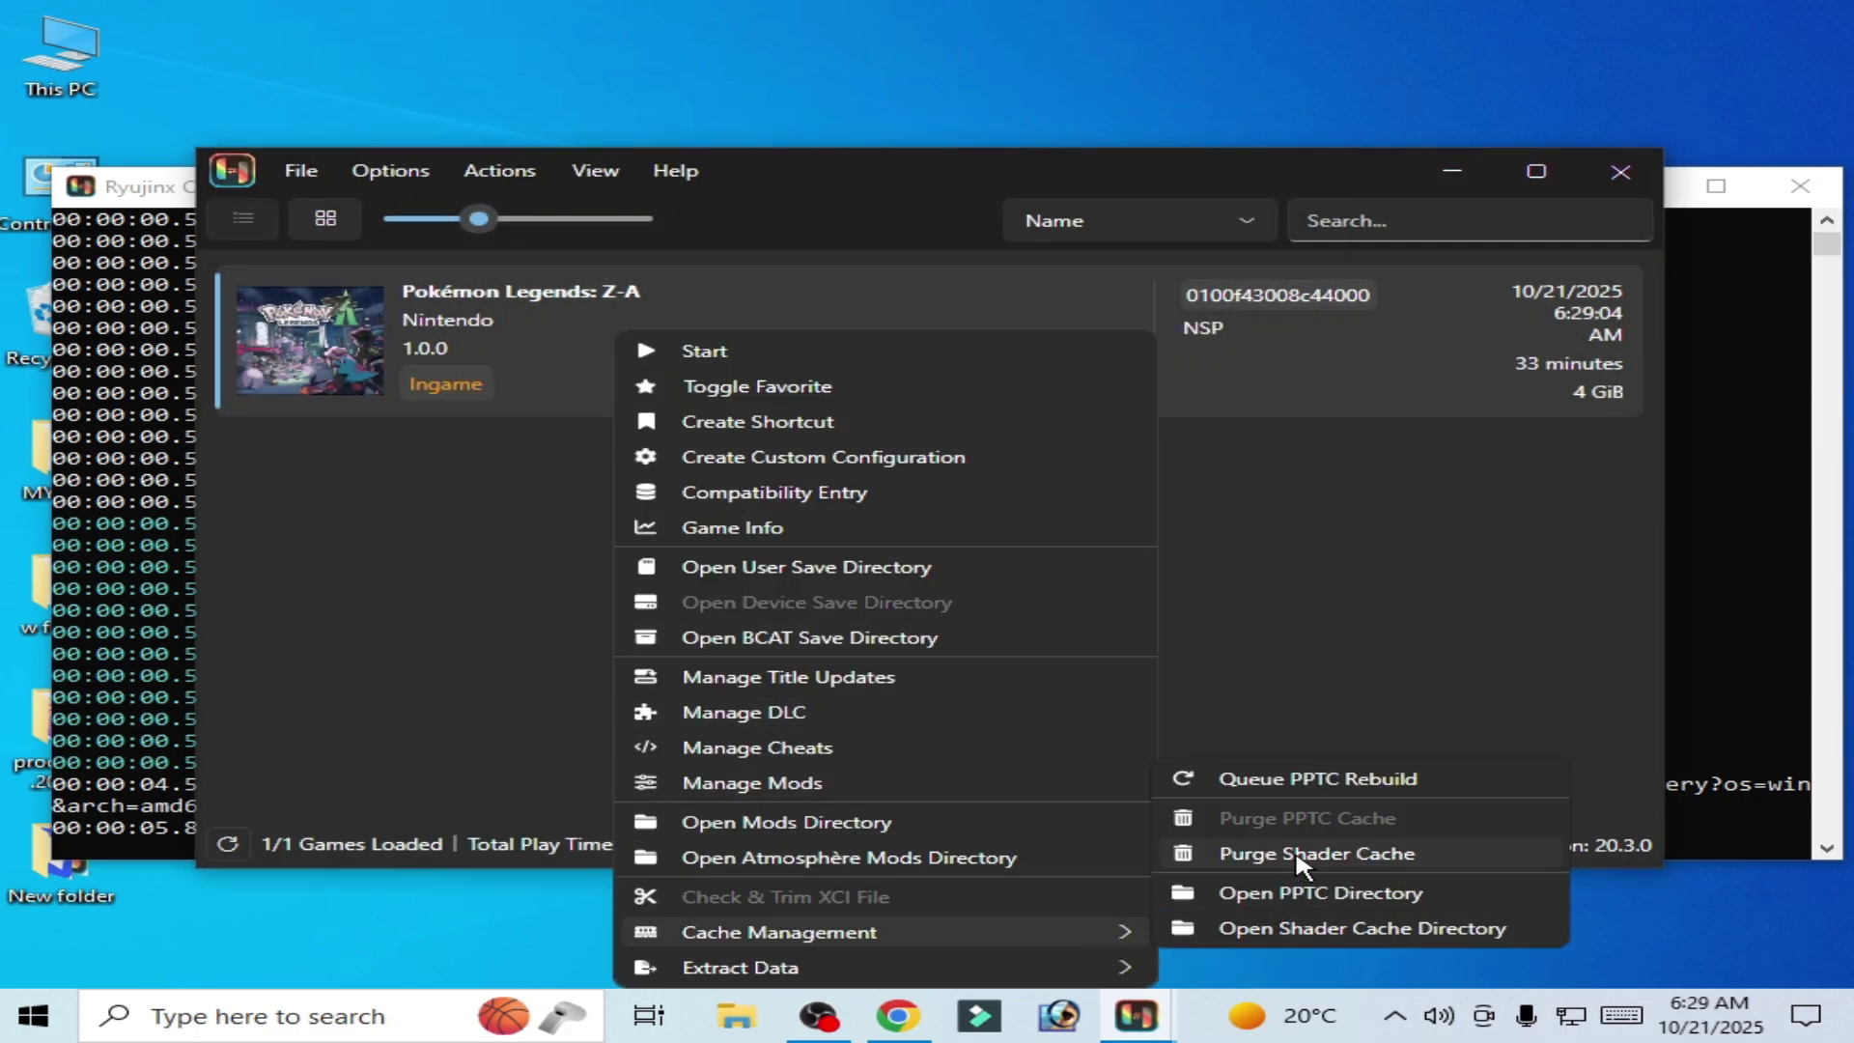
{"action": "left_click", "coordinate": [1420, 853]}
{"action": "left_click", "coordinate": [906, 644]}
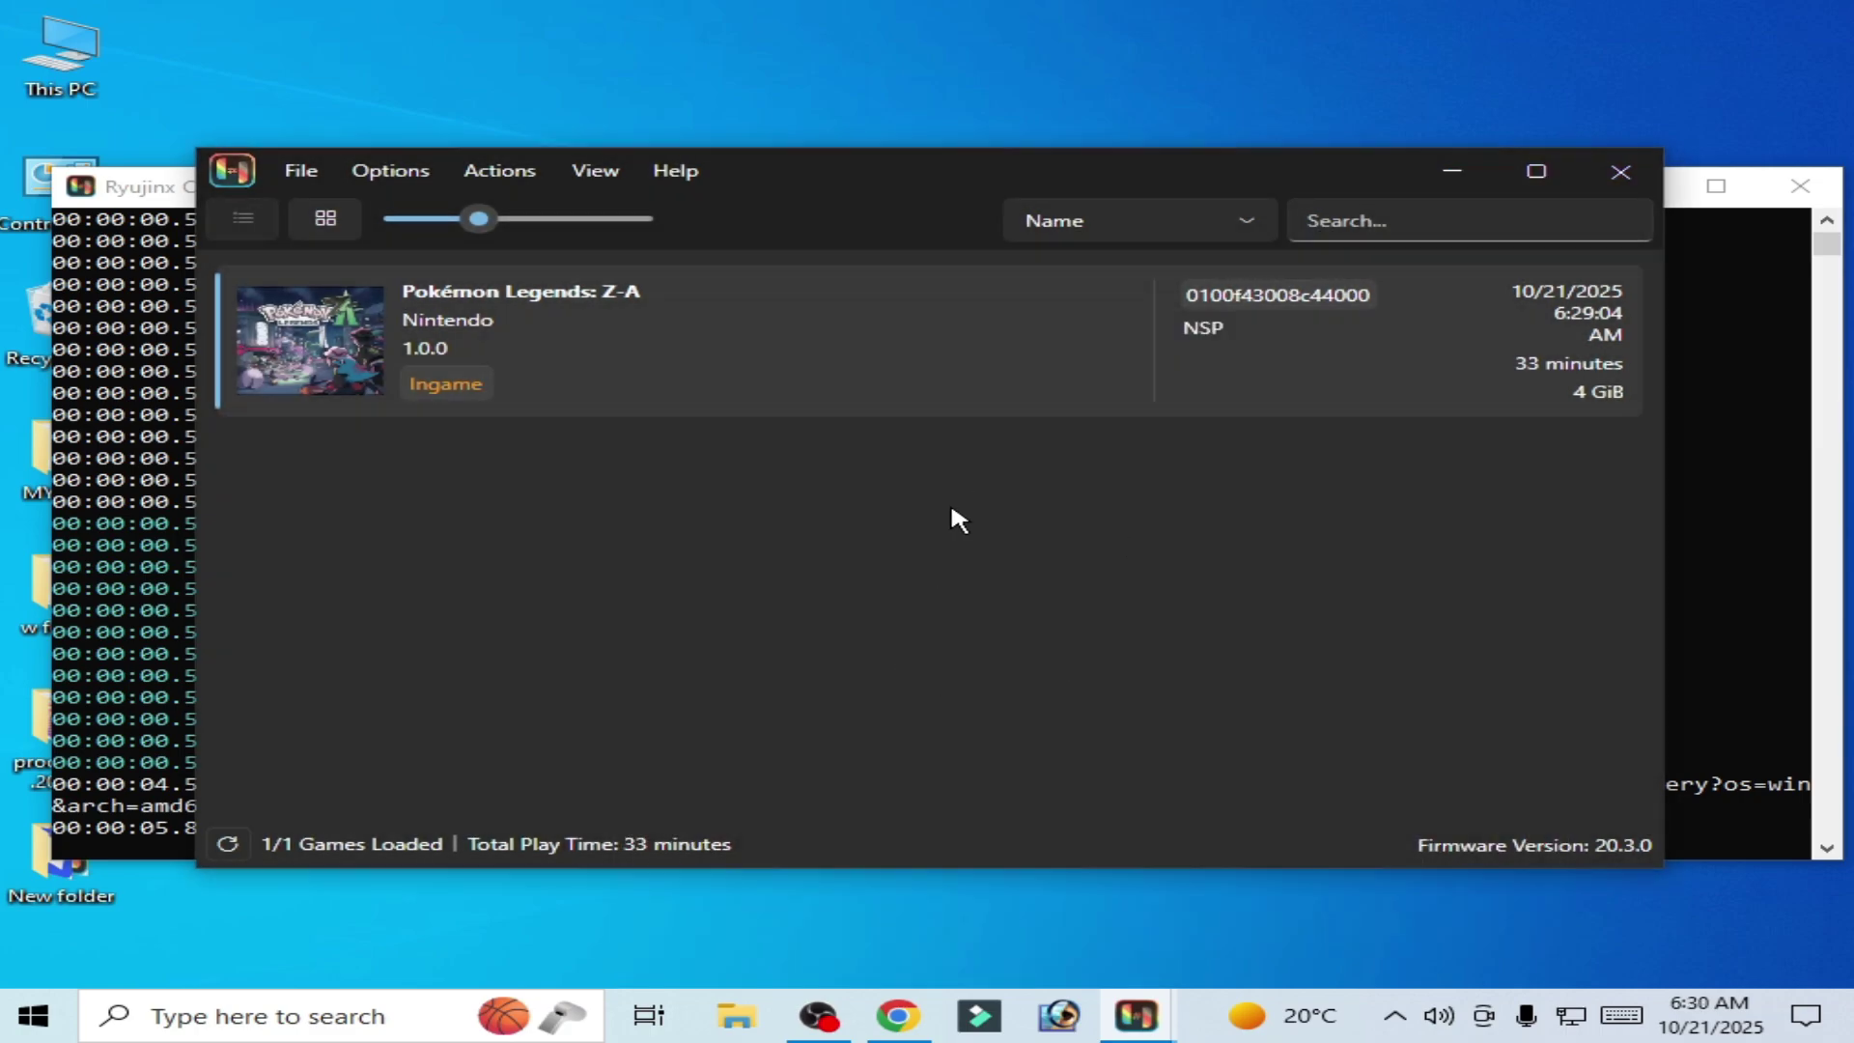
Step: Check the cache management options for any remaining purgeable caches and start Pokémon Legends: Z-A
{"action": "right_click", "coordinate": [662, 327]}
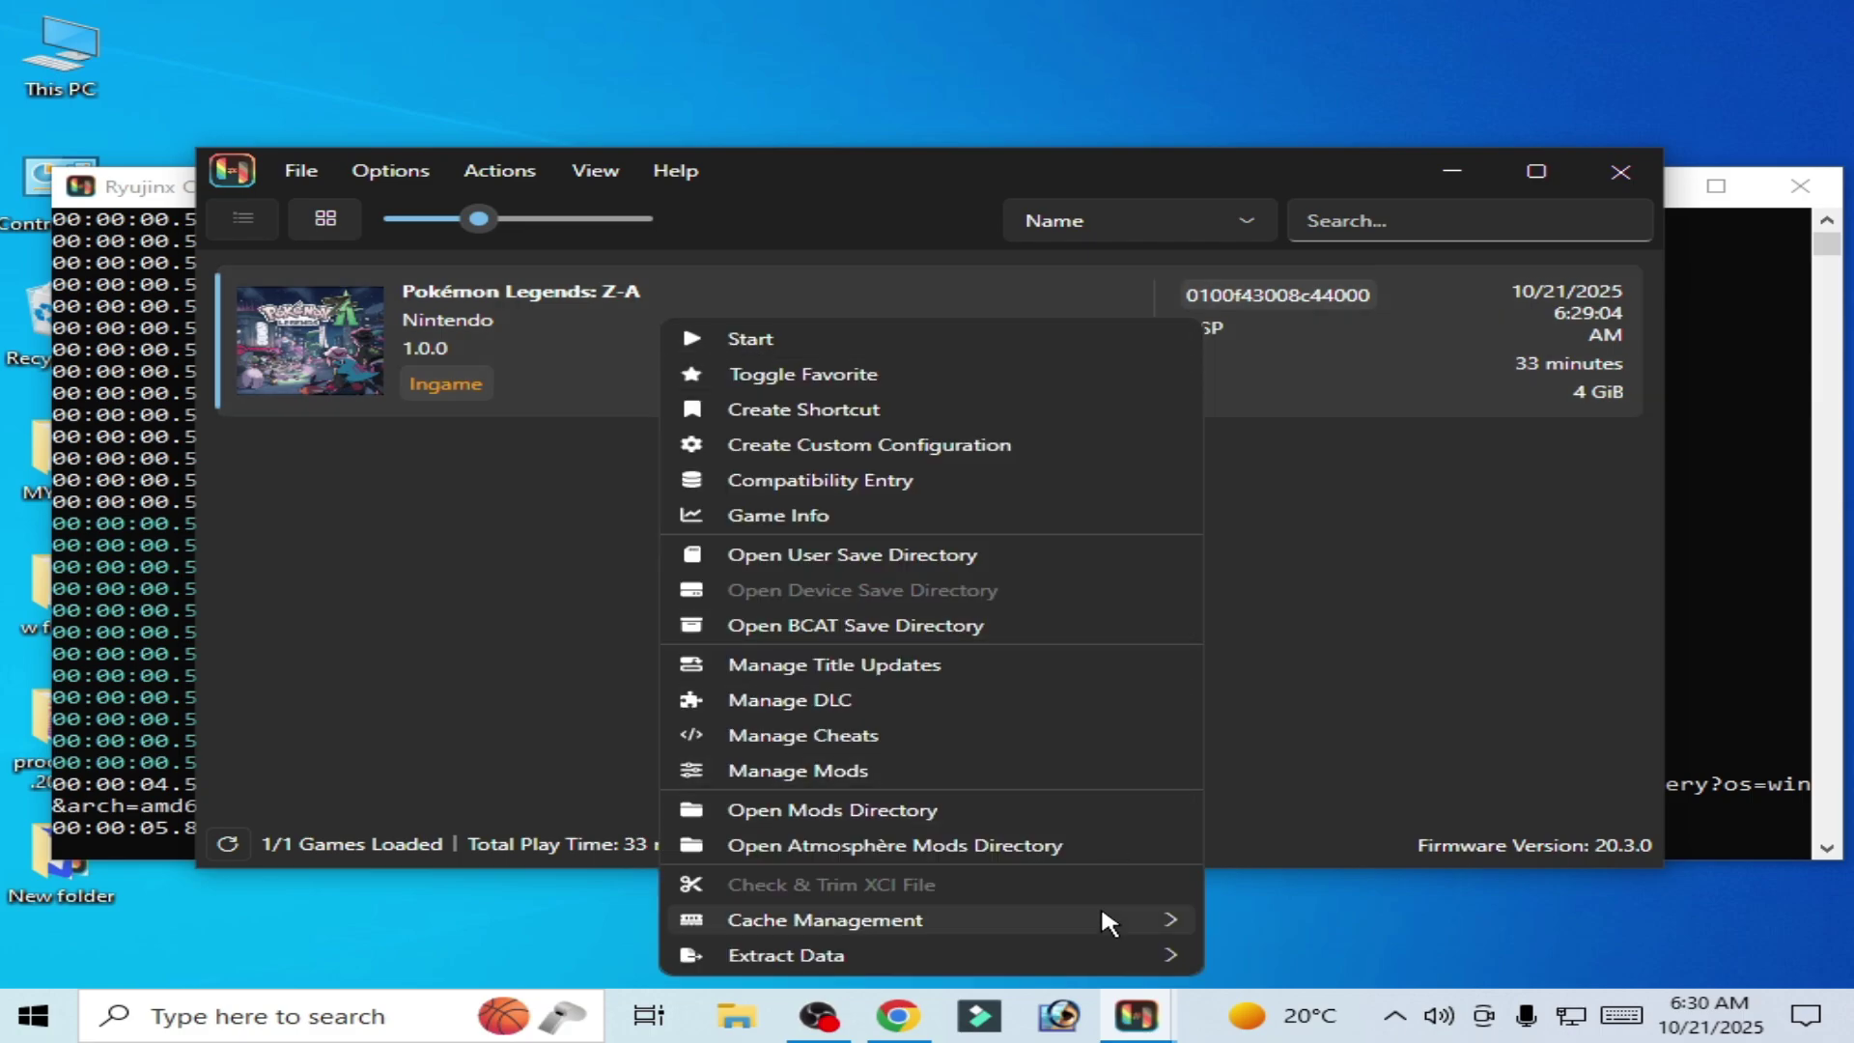
{"action": "mouse_move", "coordinate": [1104, 923]}
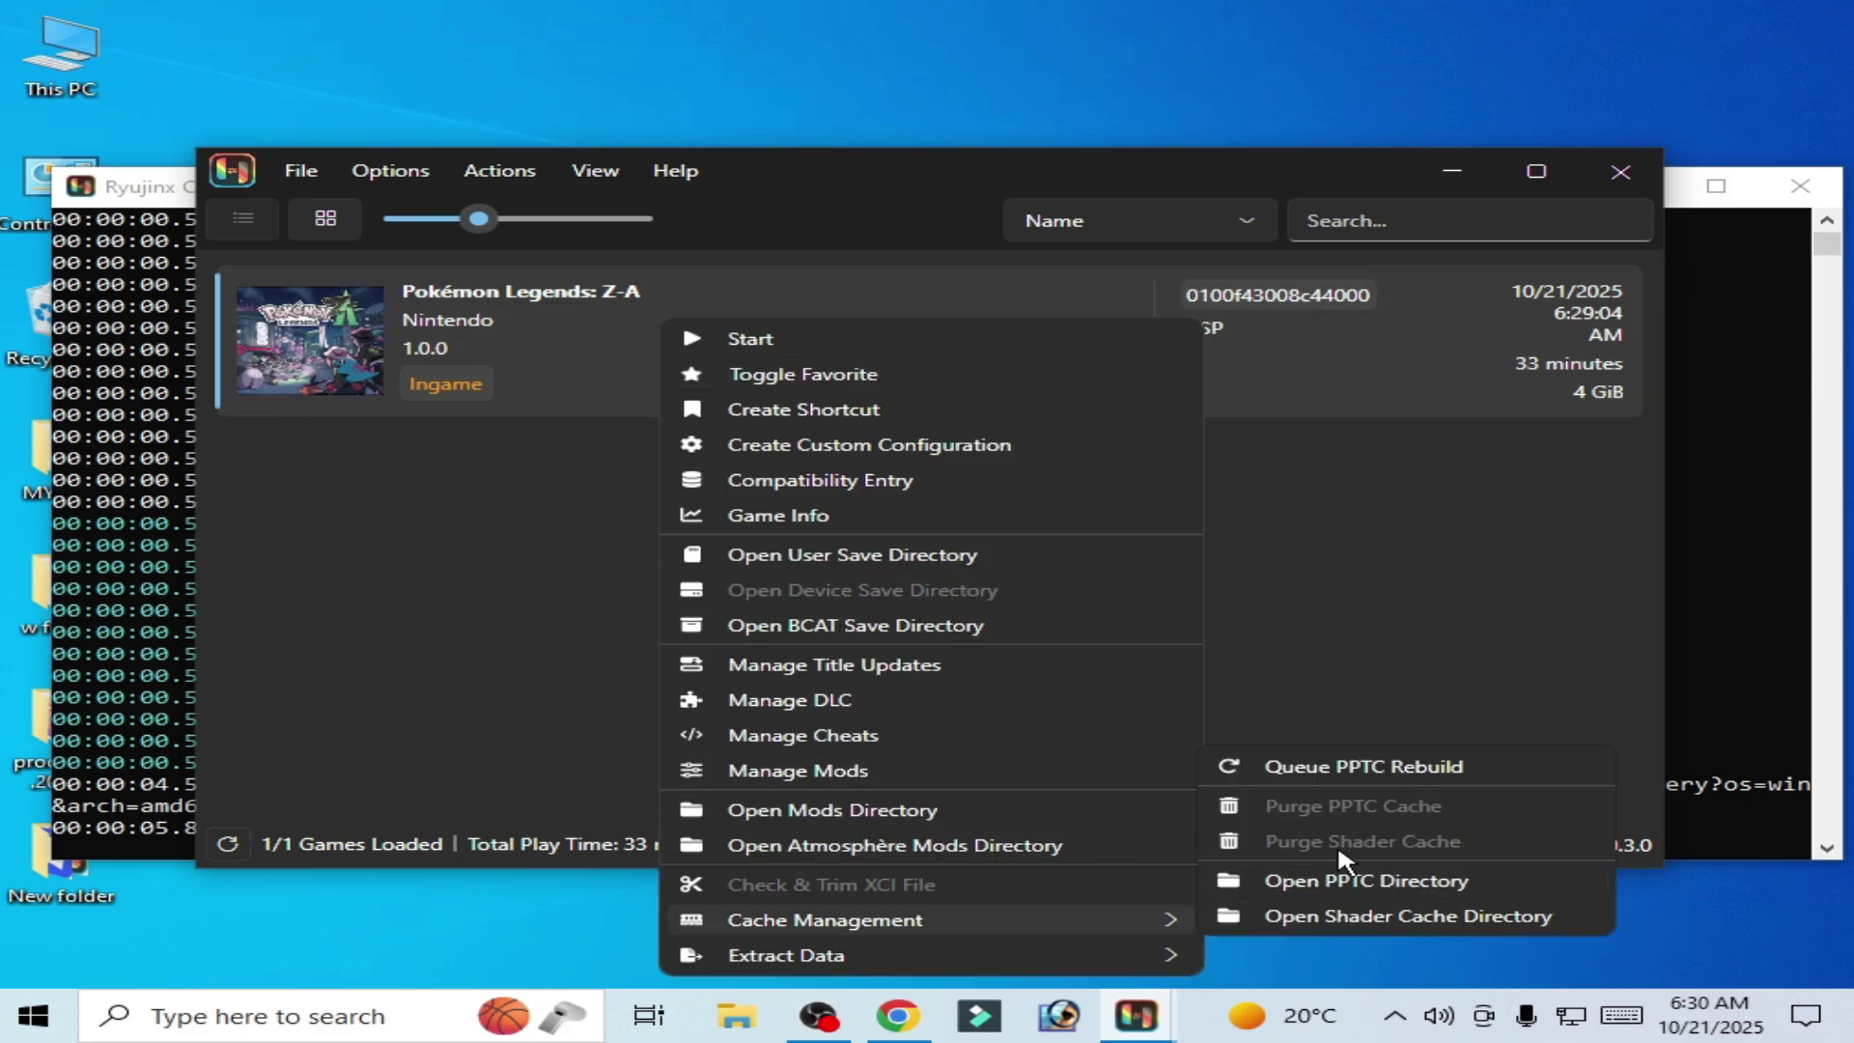
{"action": "right_click", "coordinate": [583, 373]}
{"action": "right_click", "coordinate": [563, 301]}
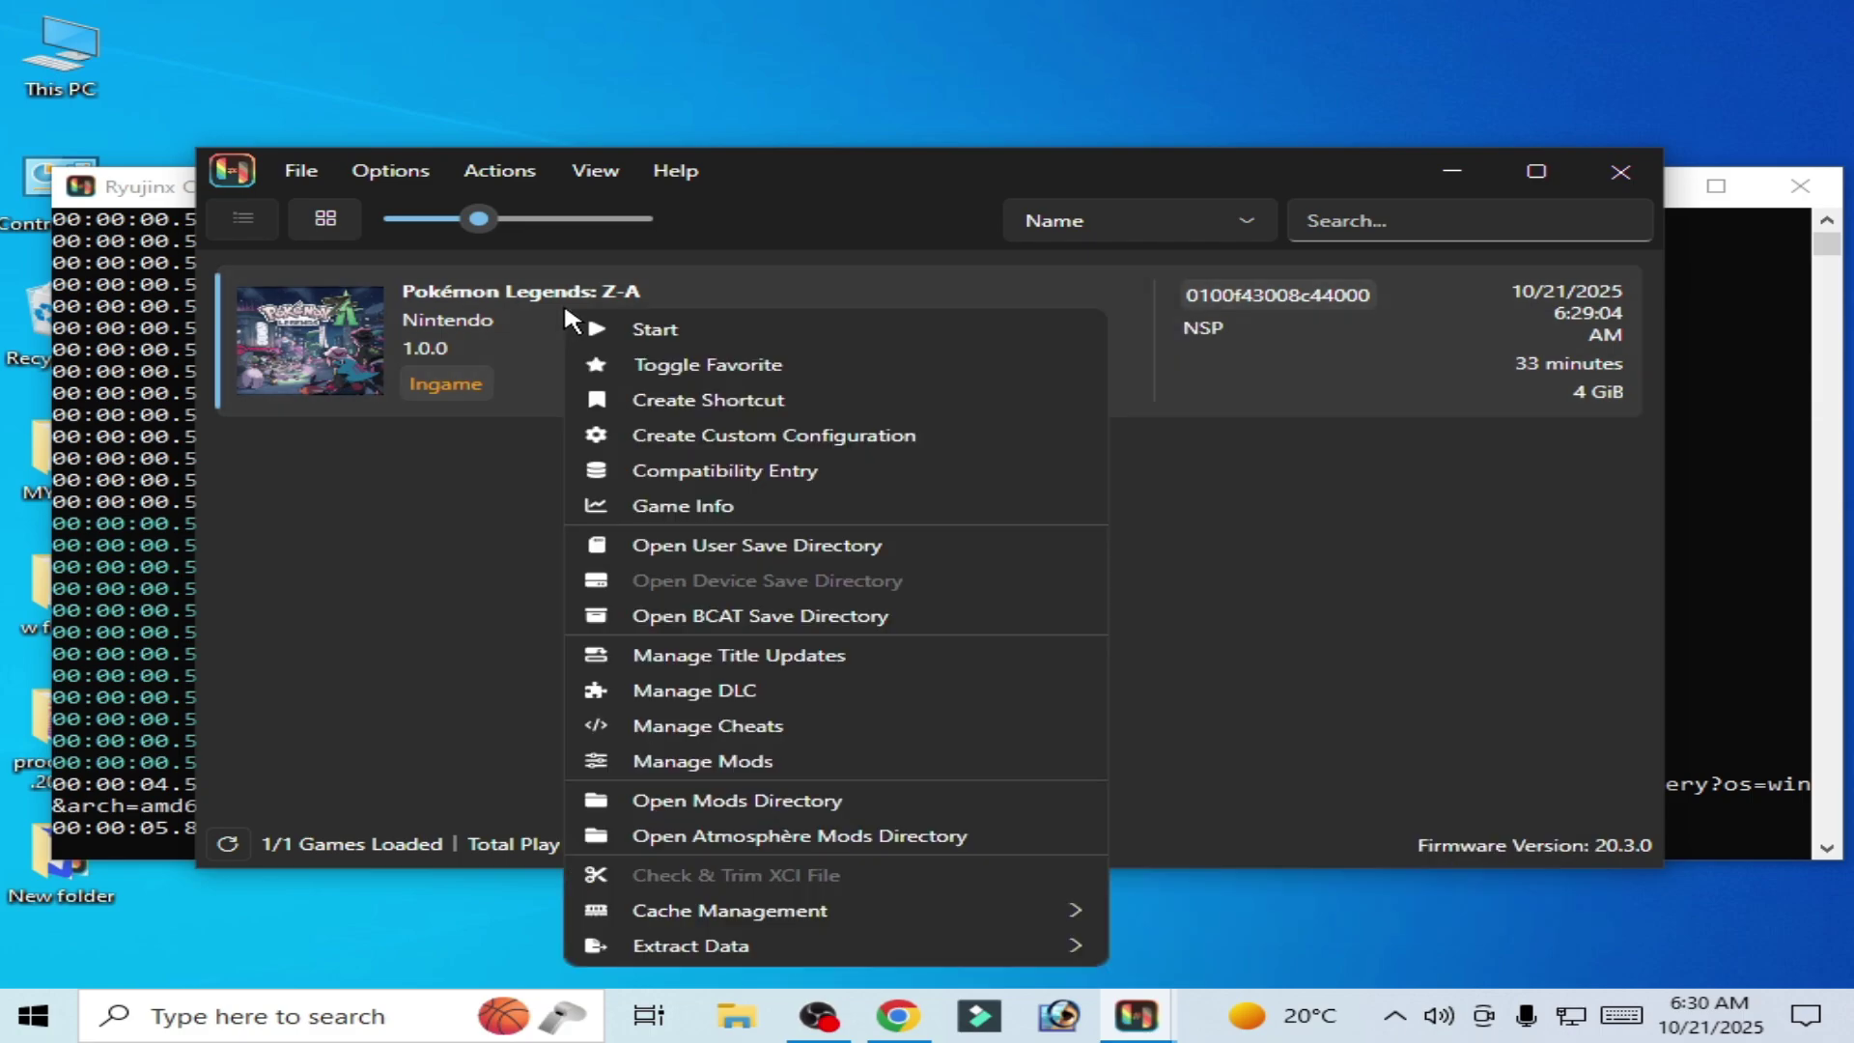
{"action": "left_click", "coordinate": [615, 332]}
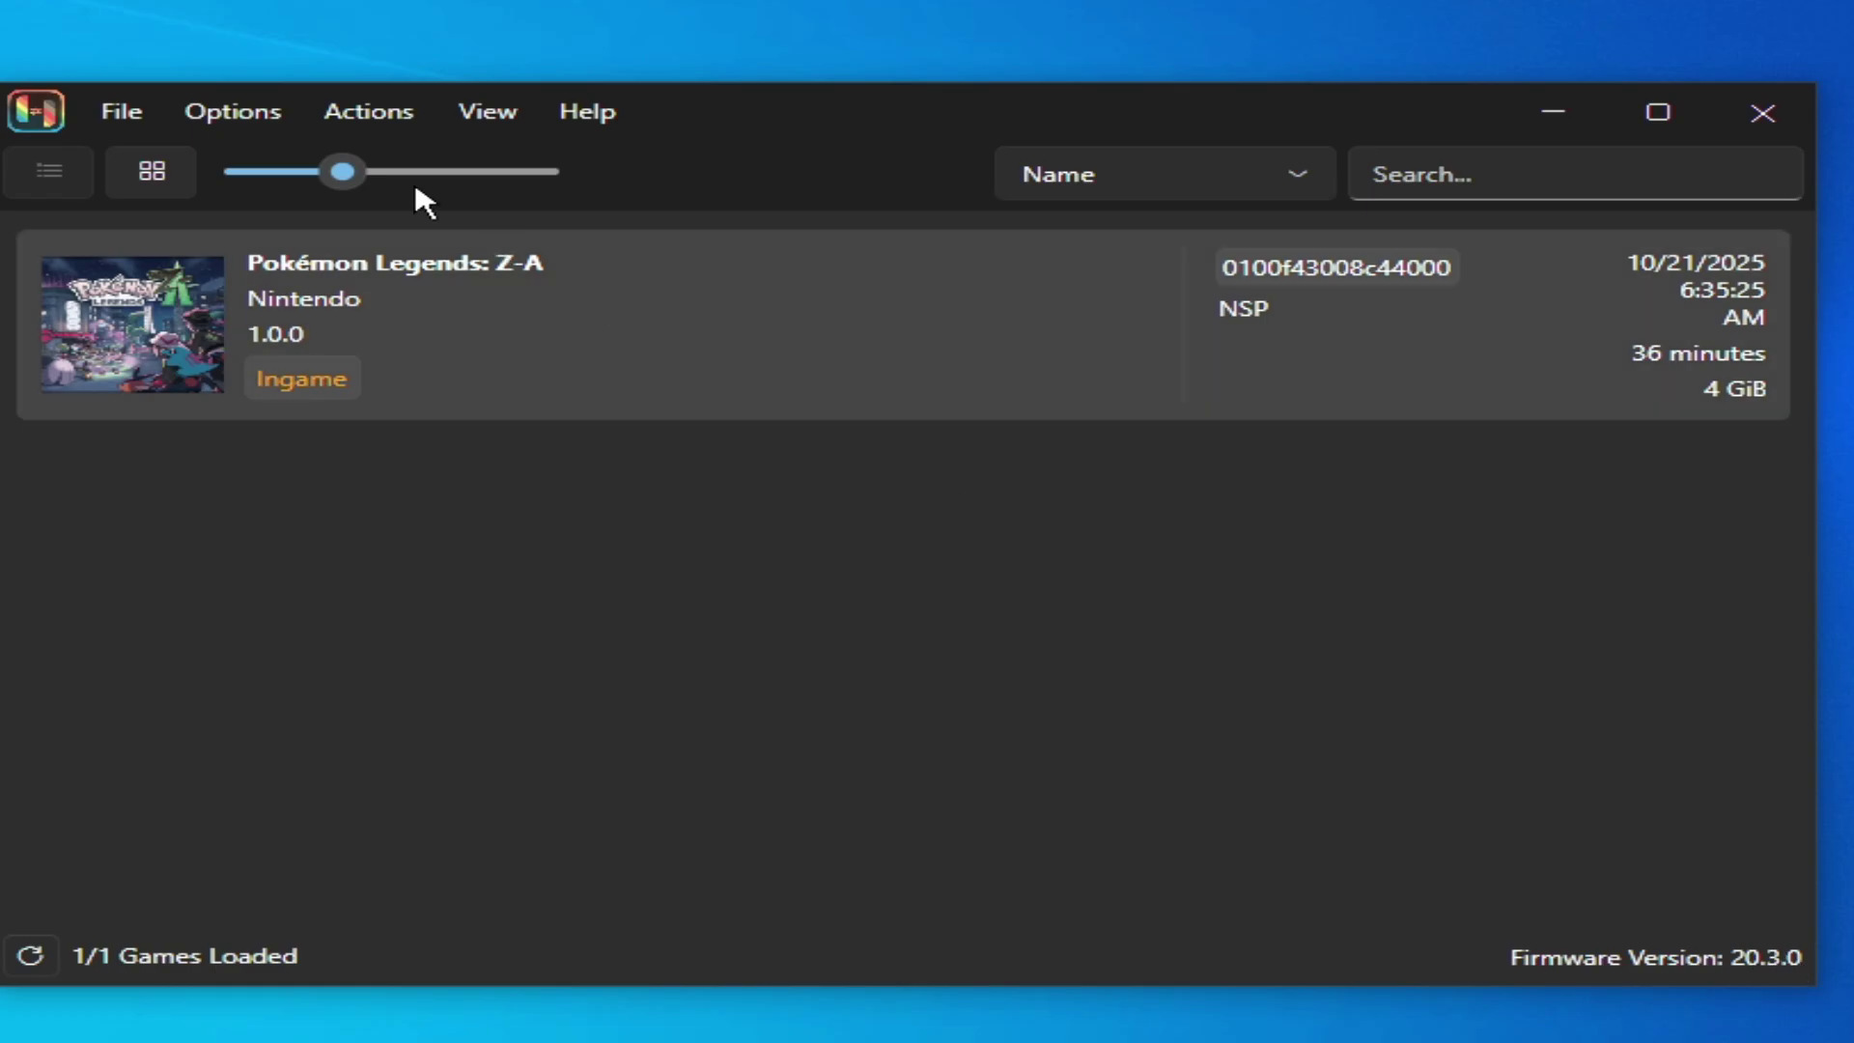
Step: Look for the prod.keys file in the system folder of the Ryujinx directory, and close the folder window
{"action": "left_click", "coordinate": [135, 111]}
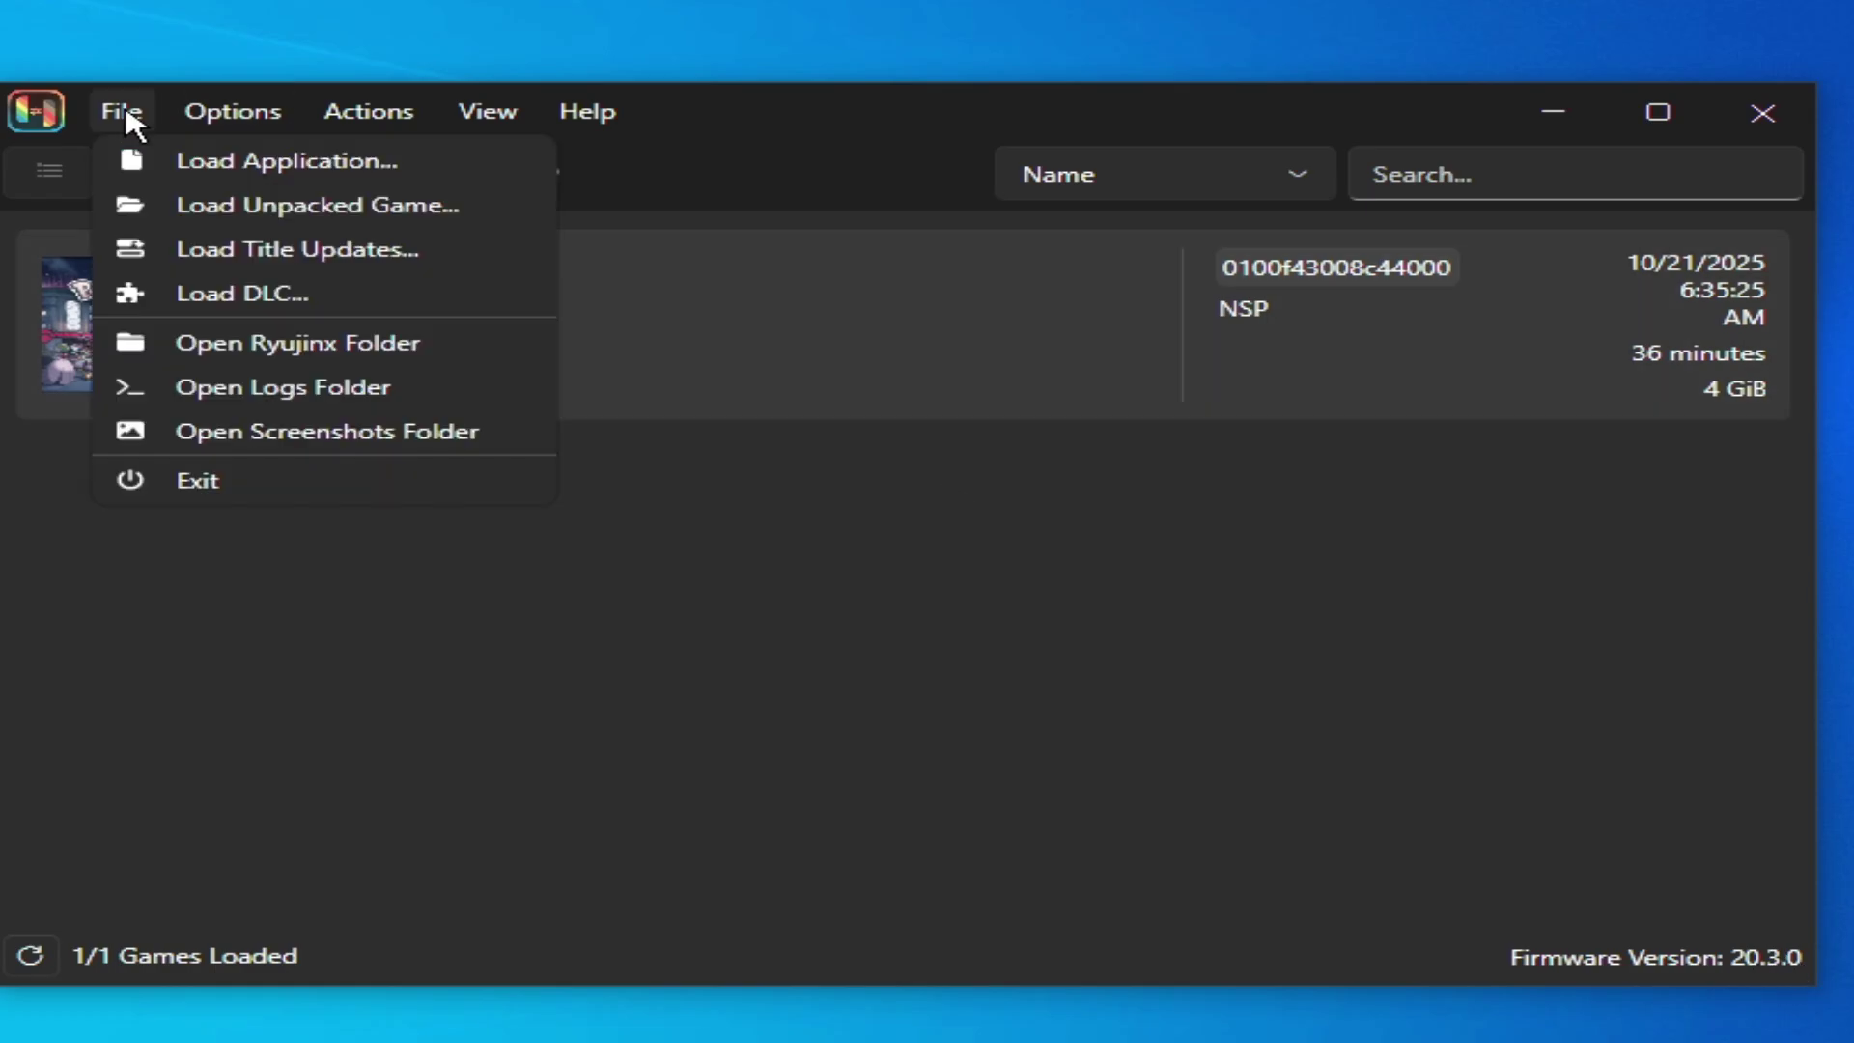
{"action": "left_click", "coordinate": [251, 350]}
{"action": "double_click", "coordinate": [289, 299]}
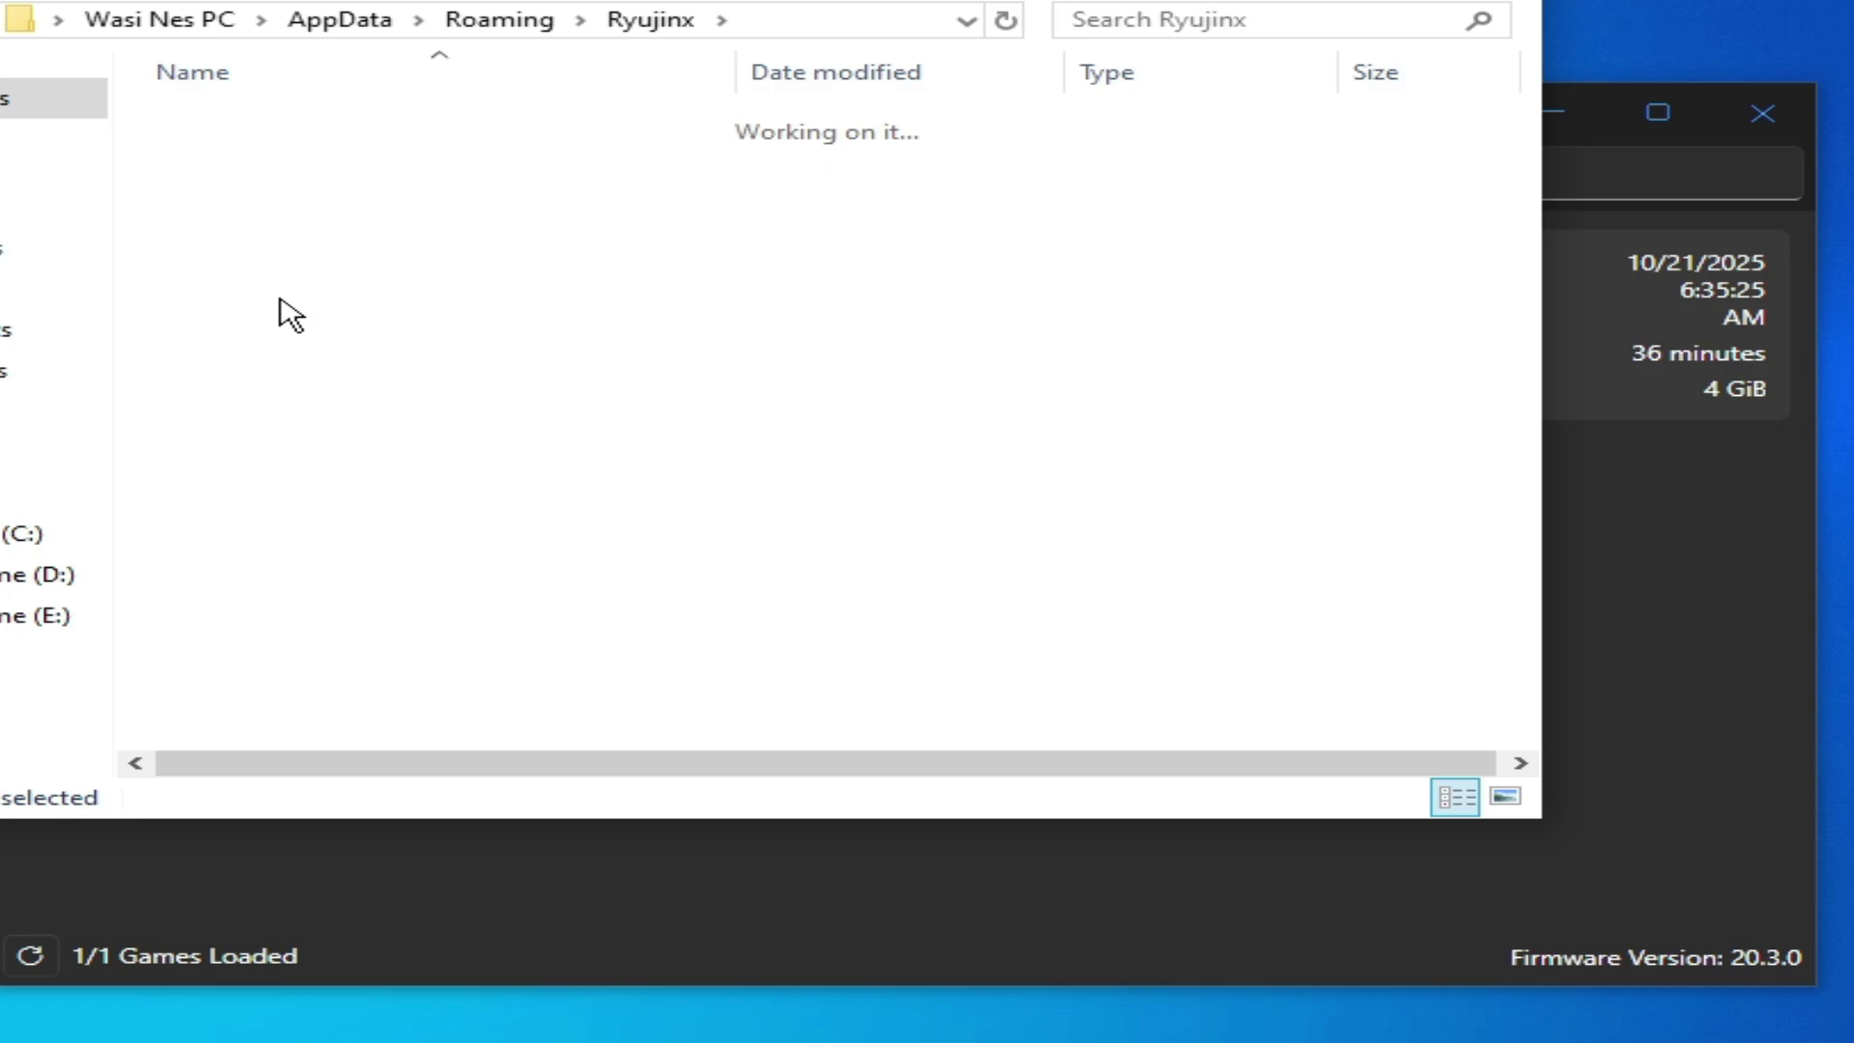
{"action": "left_click", "coordinate": [308, 127]}
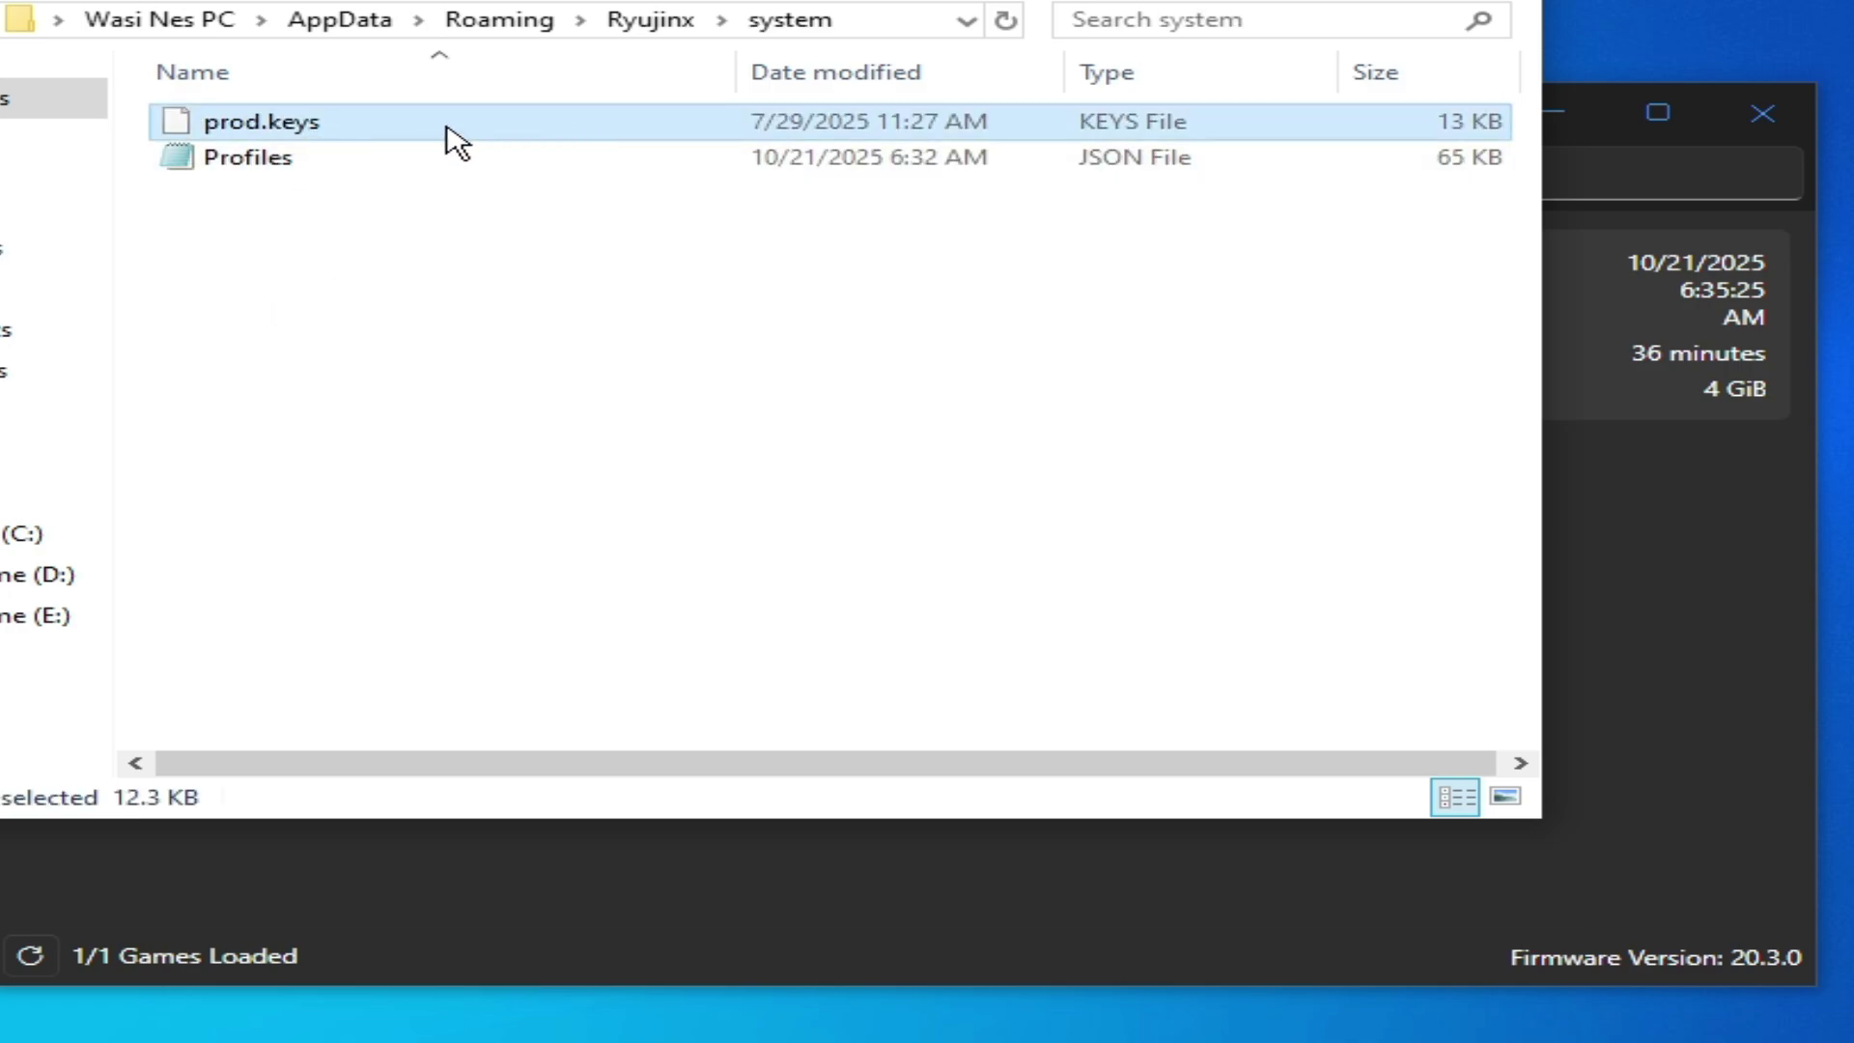
{"action": "key", "text": "alt+F4"}
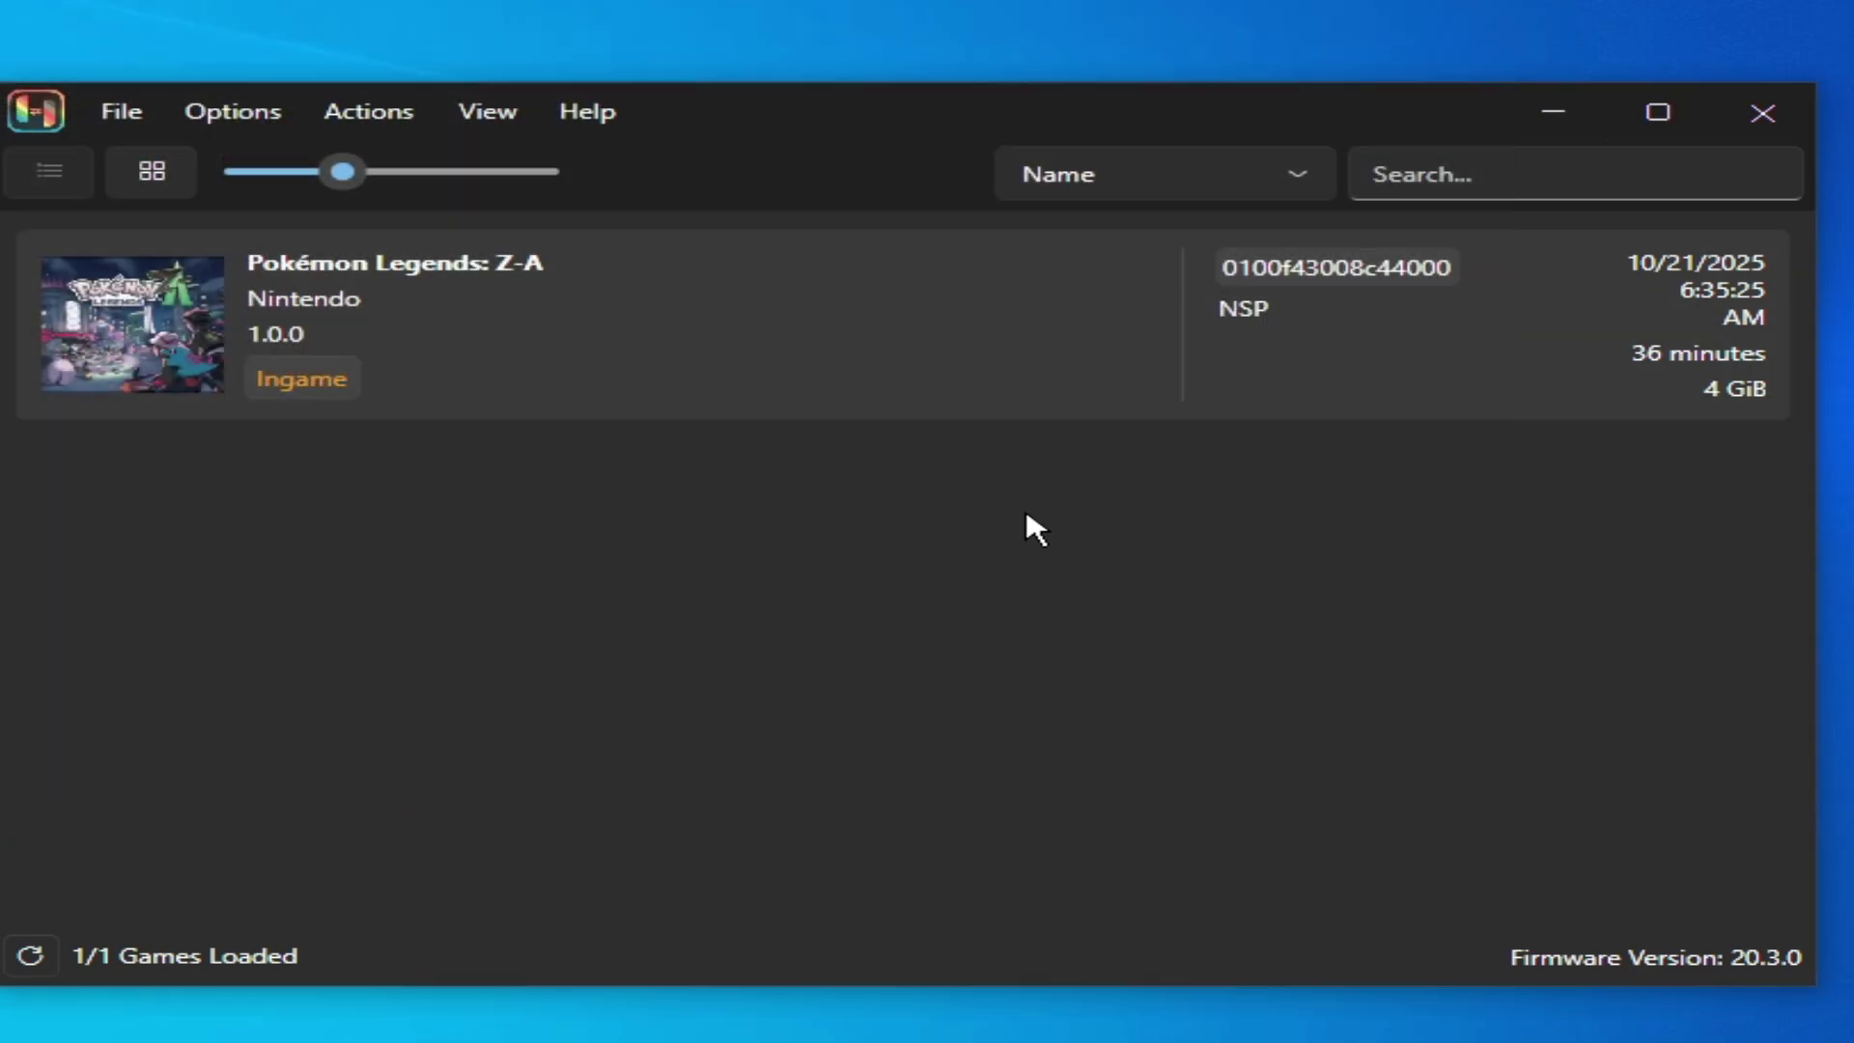